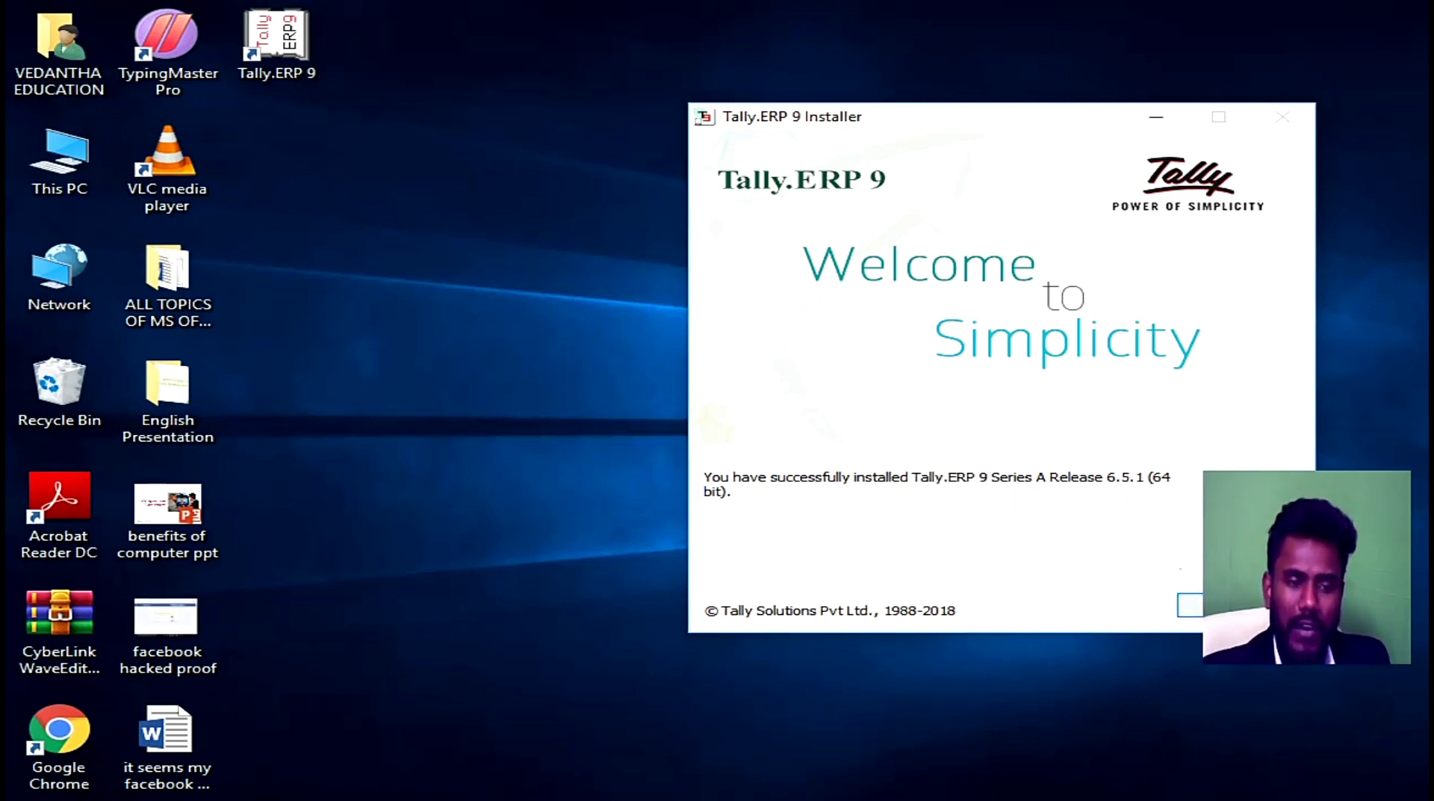
Step: Finish the Tally.ERP 9 Release 6.5.1 installation so the program launches
left_click(1214, 605)
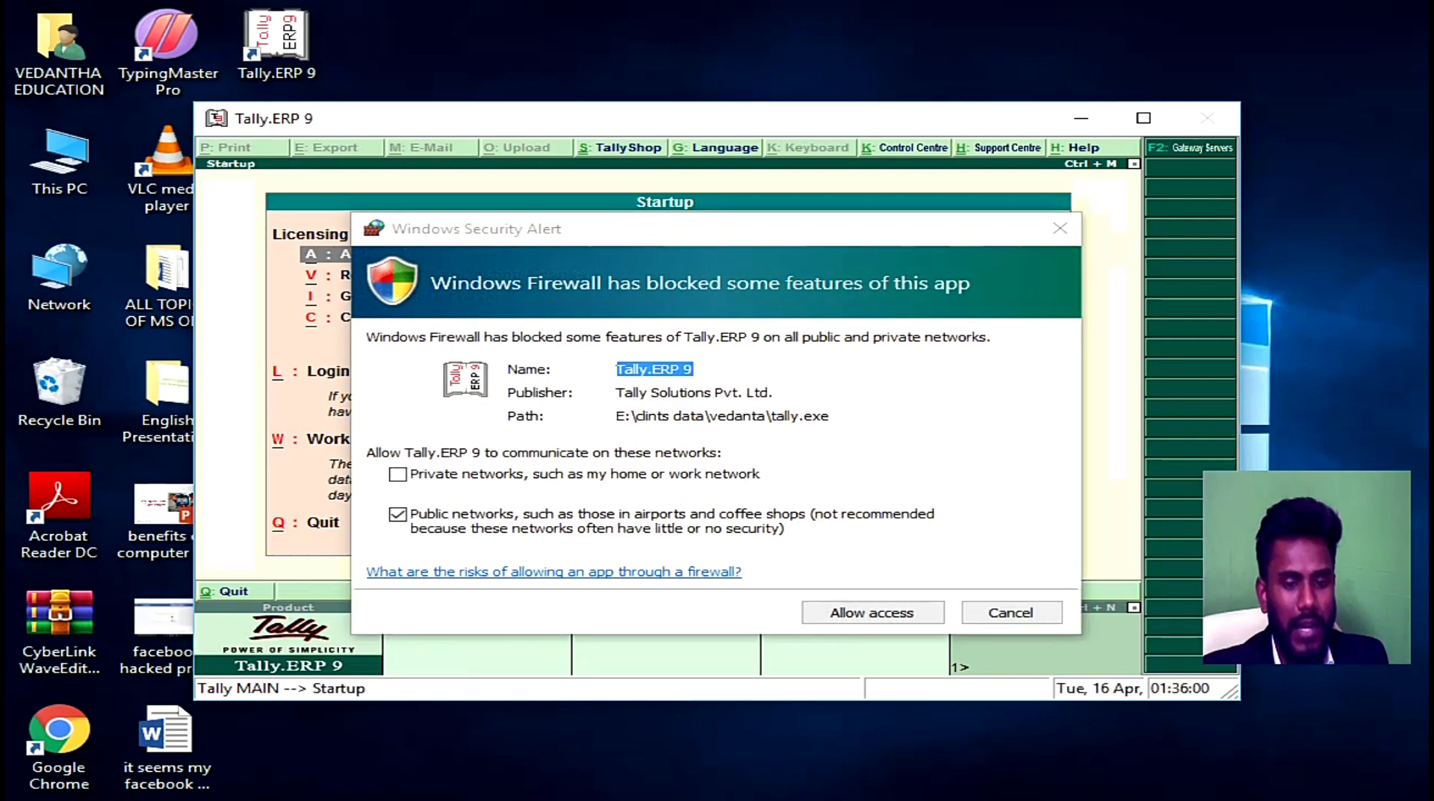
Step: Allow Tally.ERP 9 through the Windows firewall and maximize its window
left_click(863, 618)
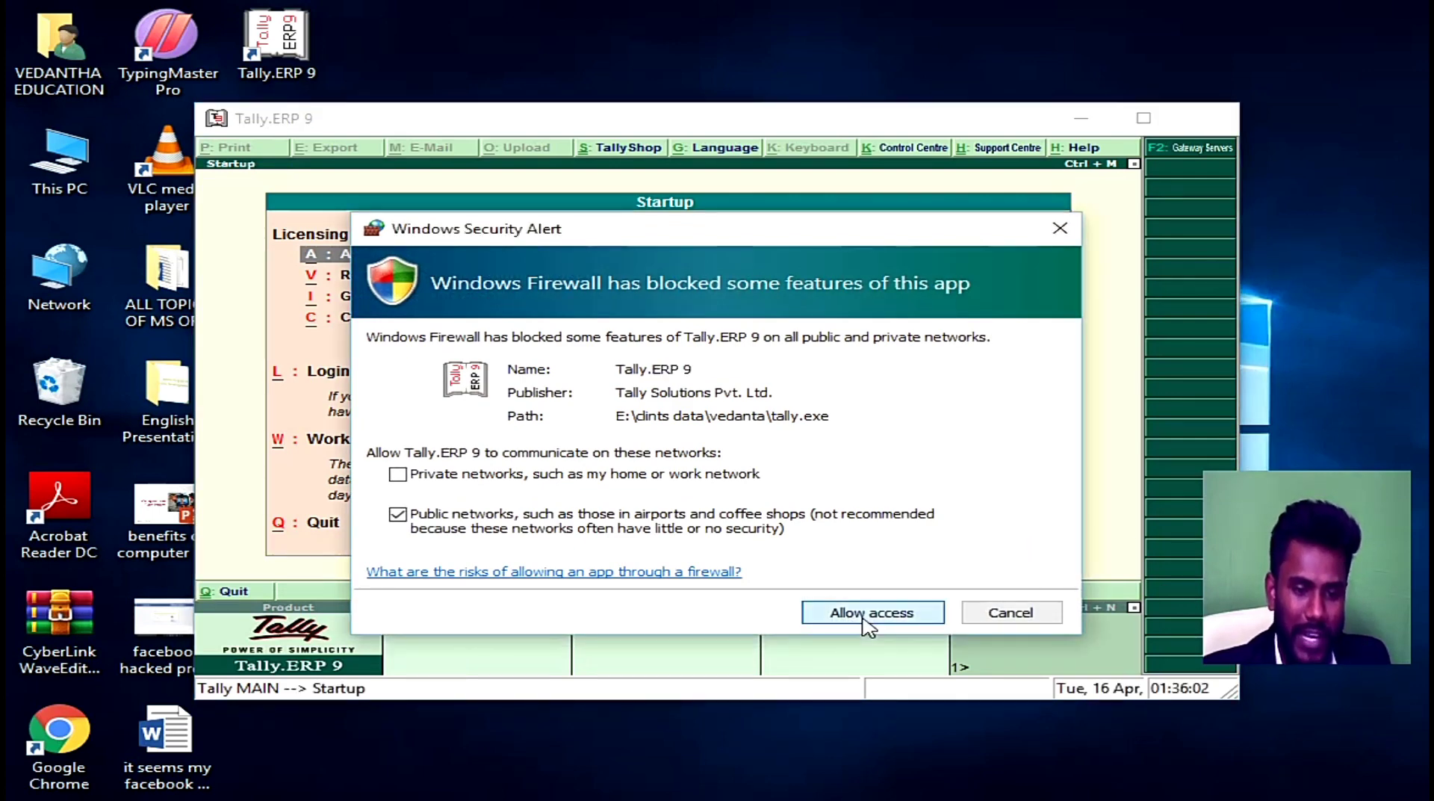
left_click(867, 622)
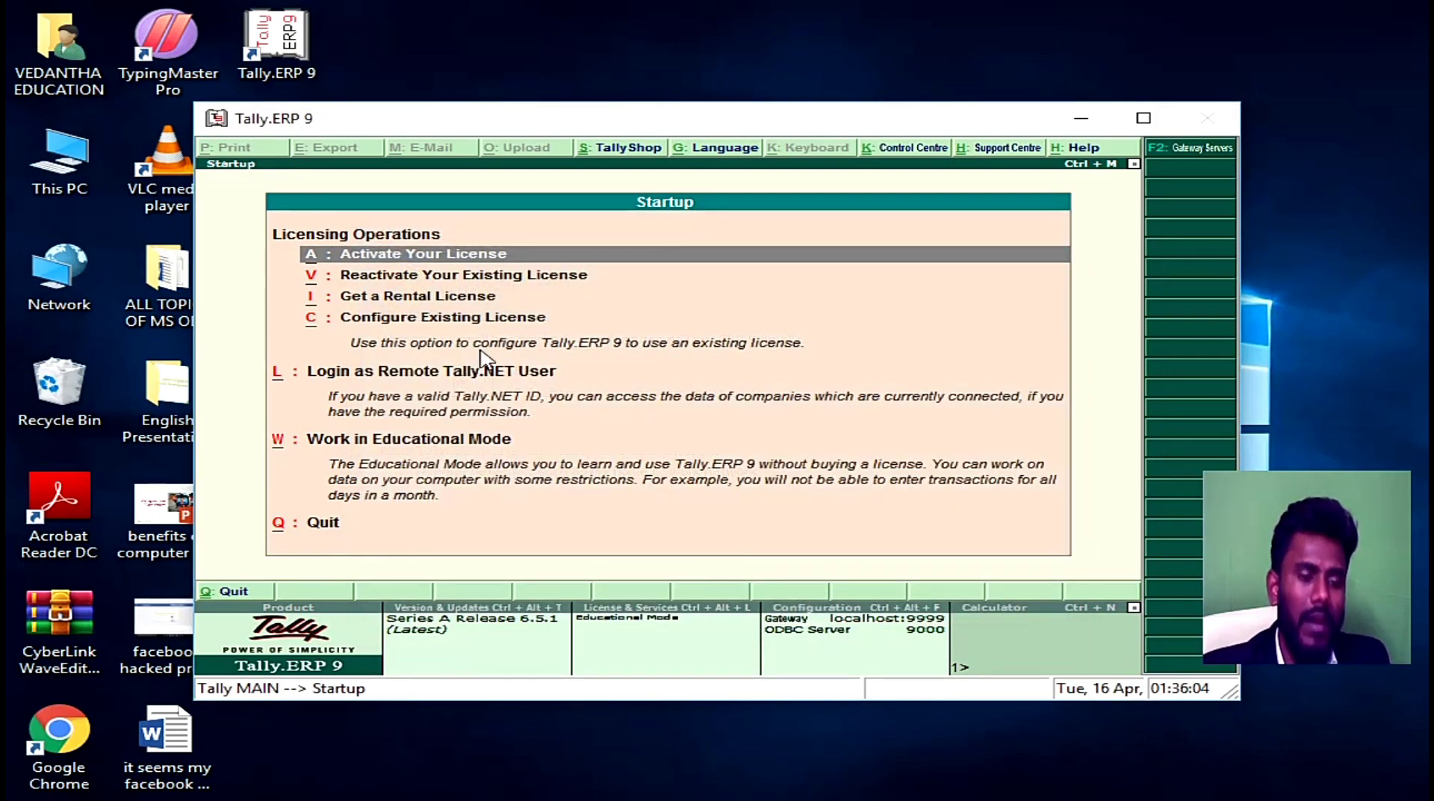
left_click(1144, 118)
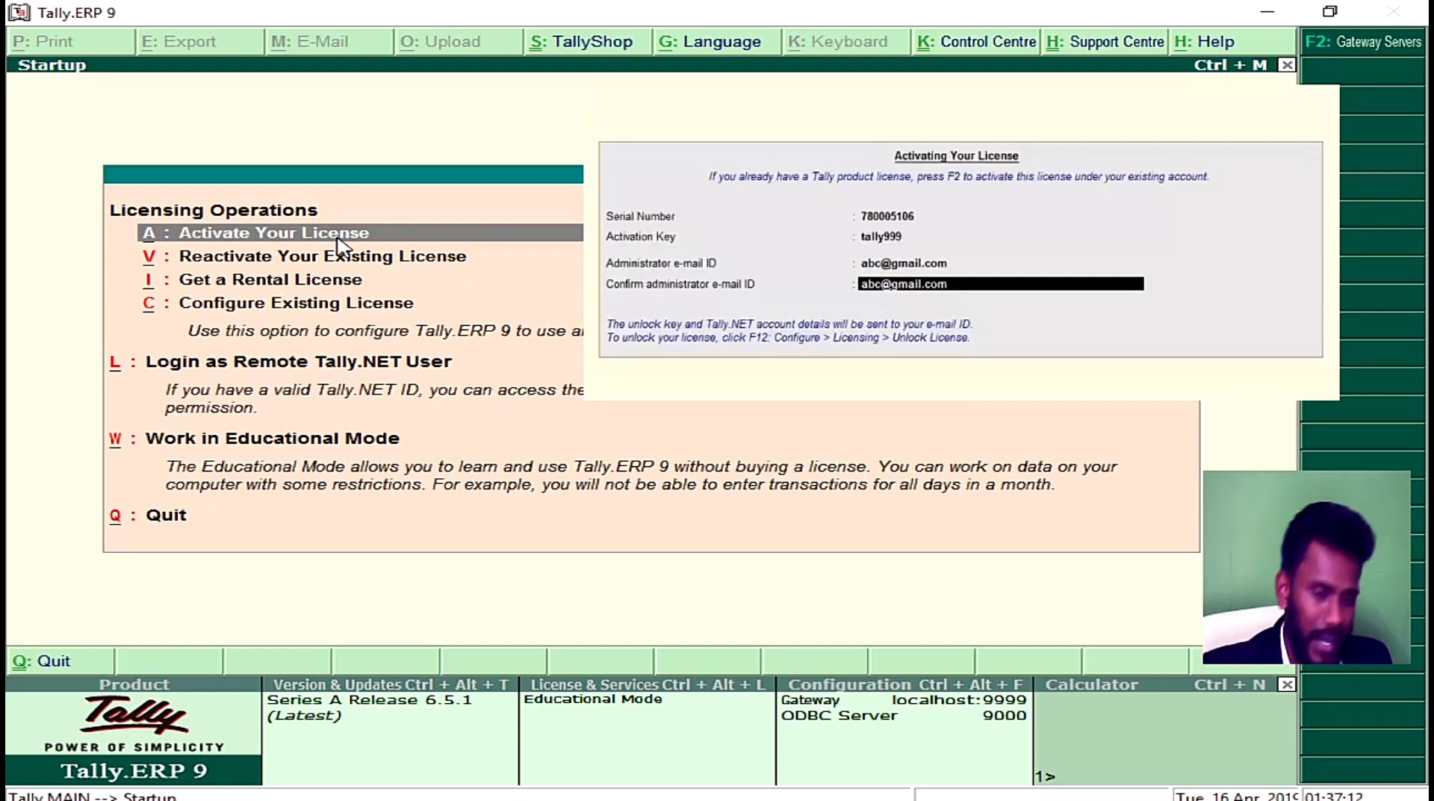
Step: Open the license reactivation form, back out of it, and quit Tally.ERP 9
key("Down")
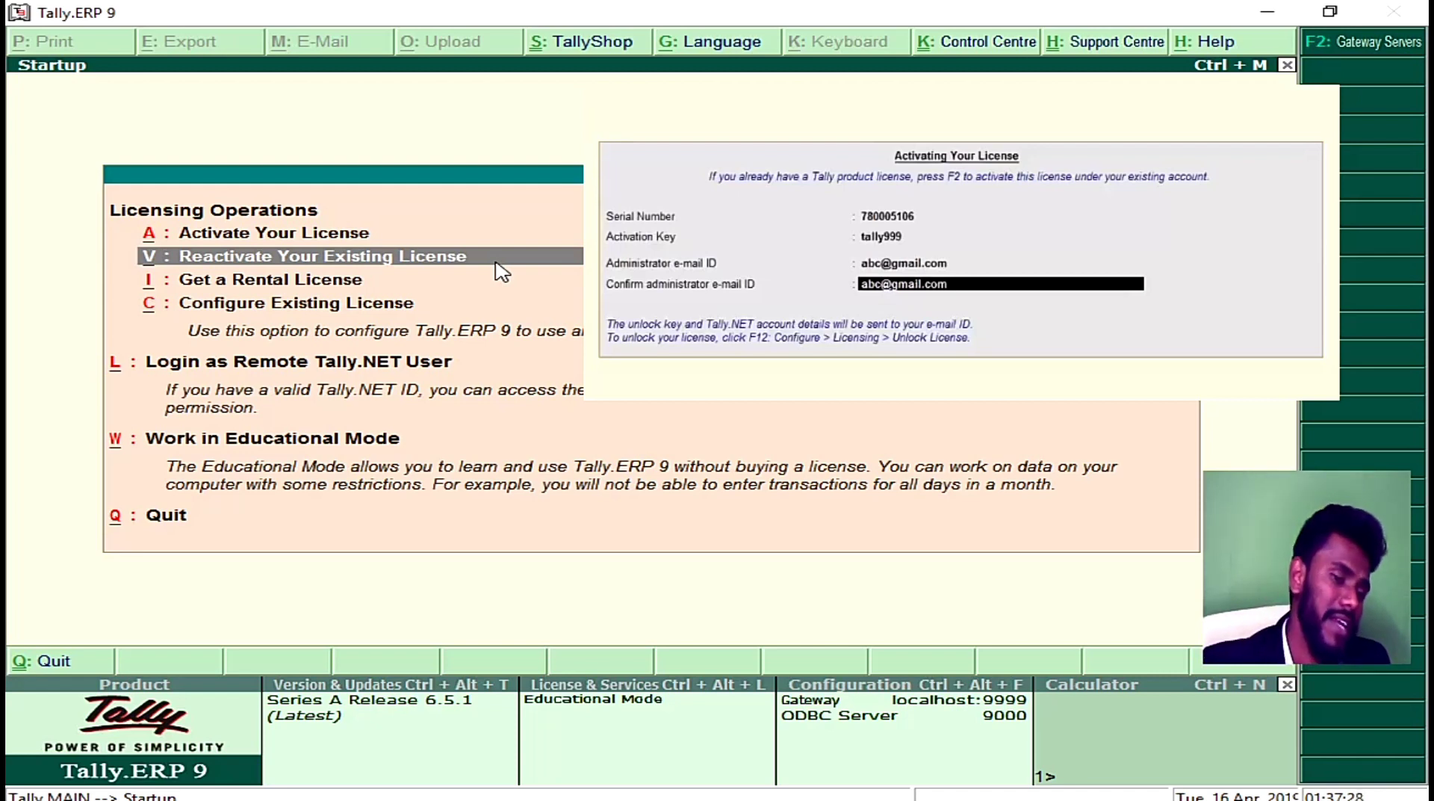
left_click(502, 271)
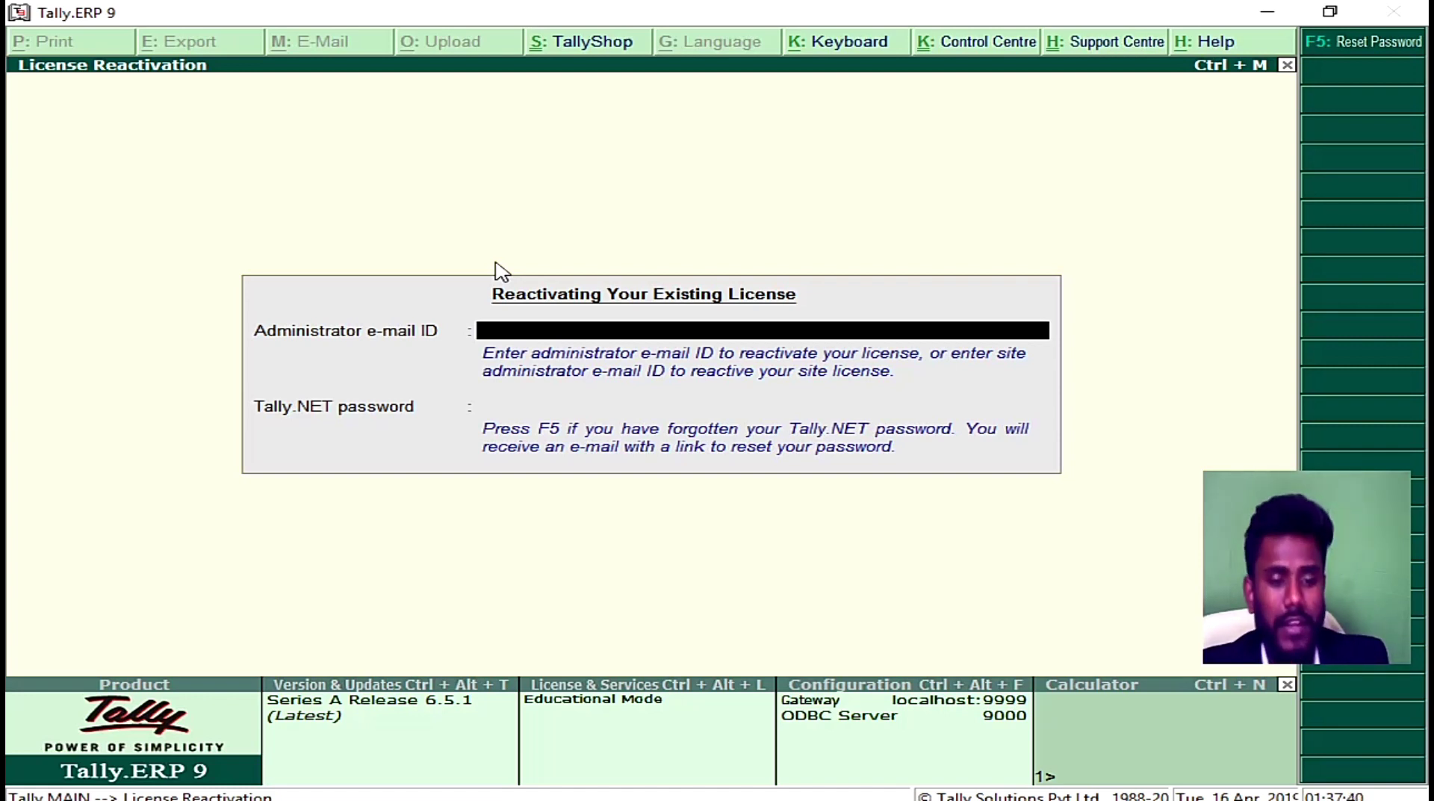
key("Escape")
key("Escape")
key("Escape")
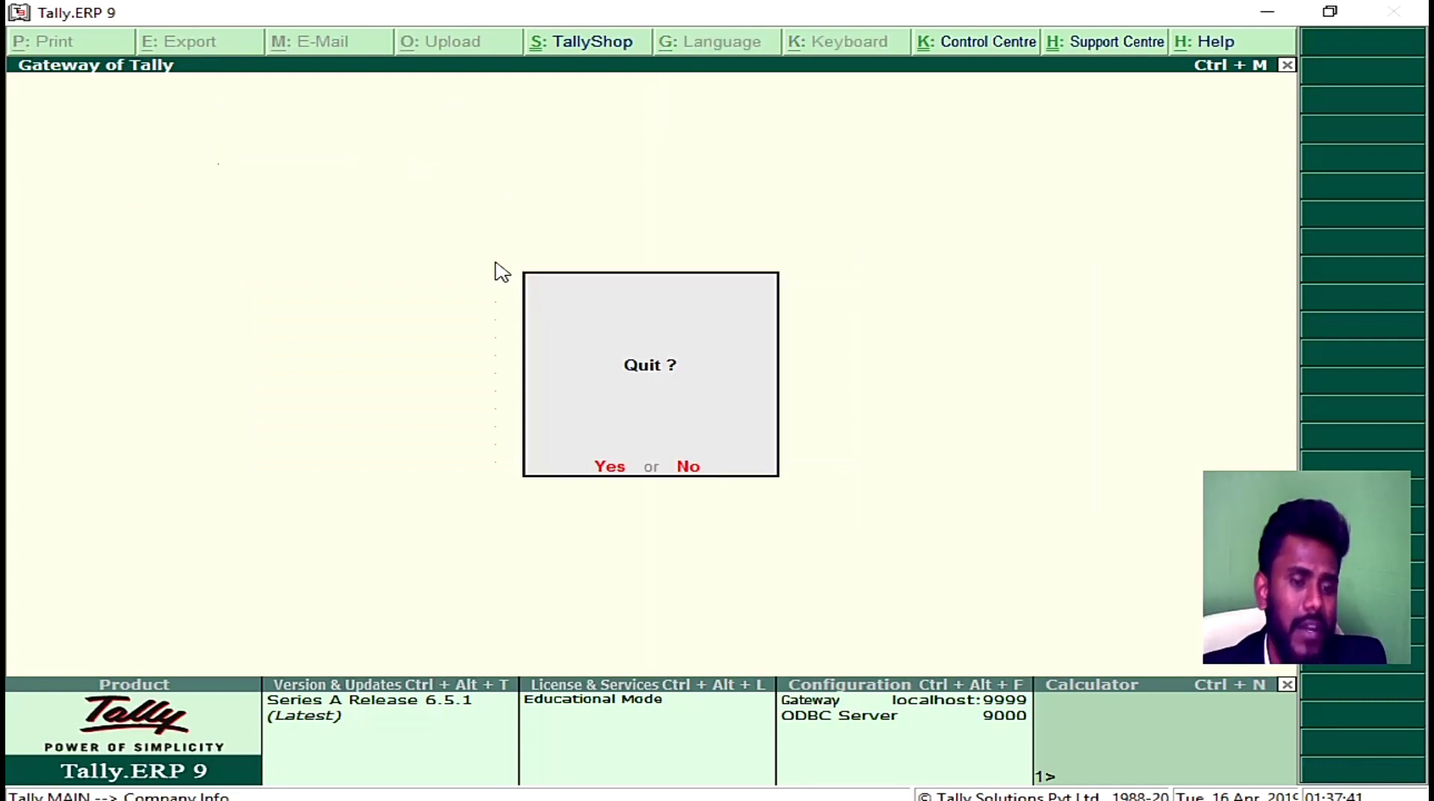
key("Return")
Step: Relaunch Tally.ERP 9 in Educational Mode, then quit it again
double_click(276, 57)
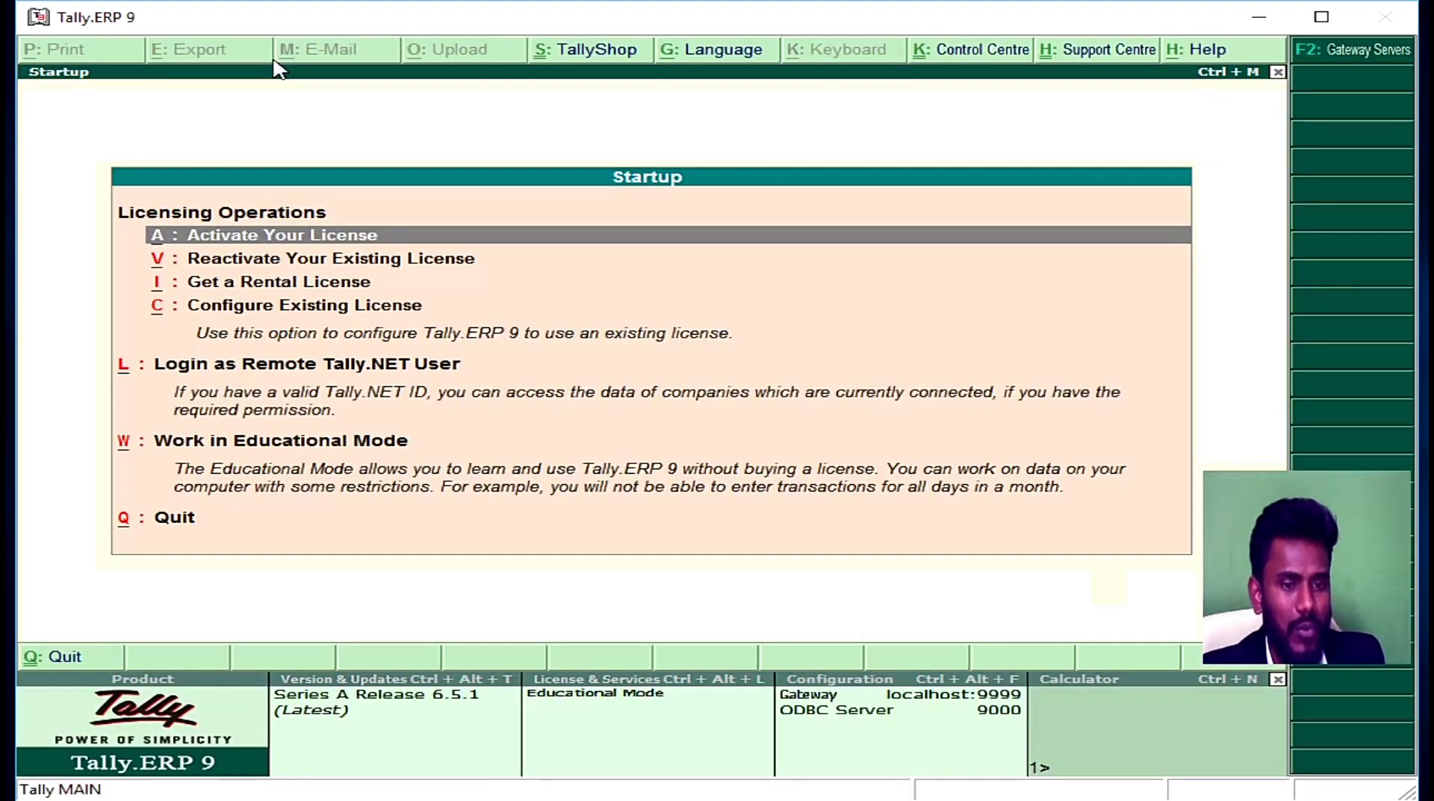
key("Down")
key("Down")
key("Down")
key("Down")
key("Down")
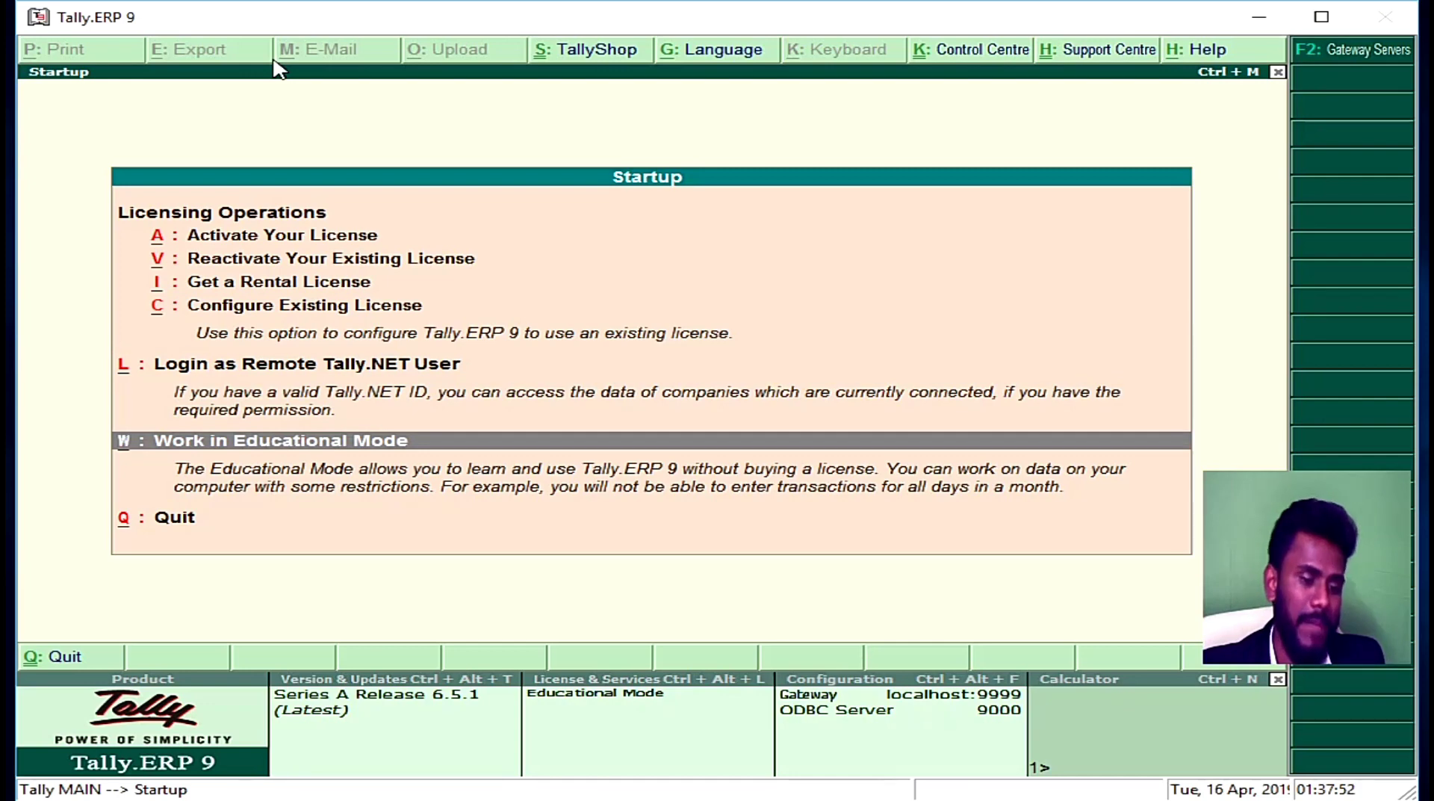
key("Return")
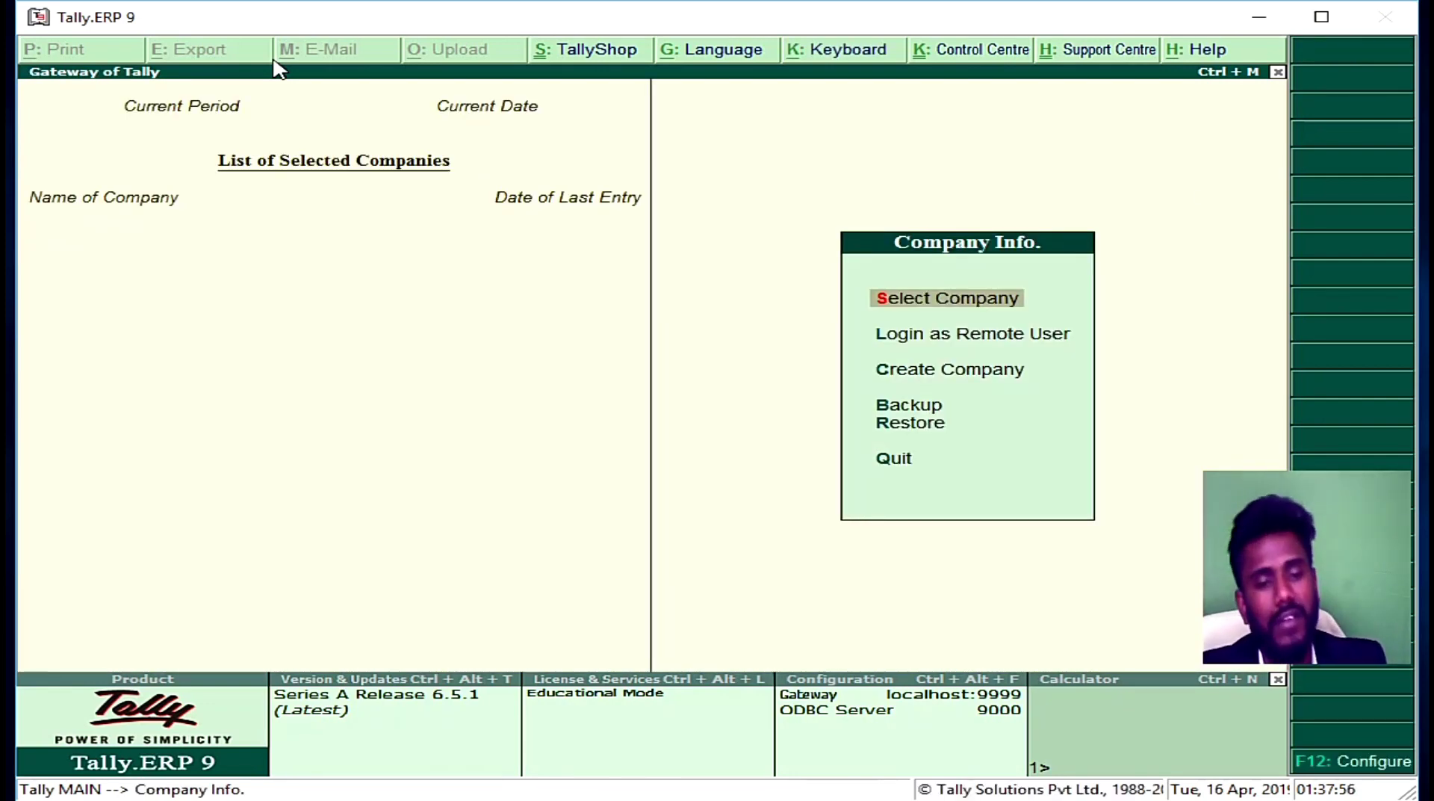
key("Escape")
key("Return")
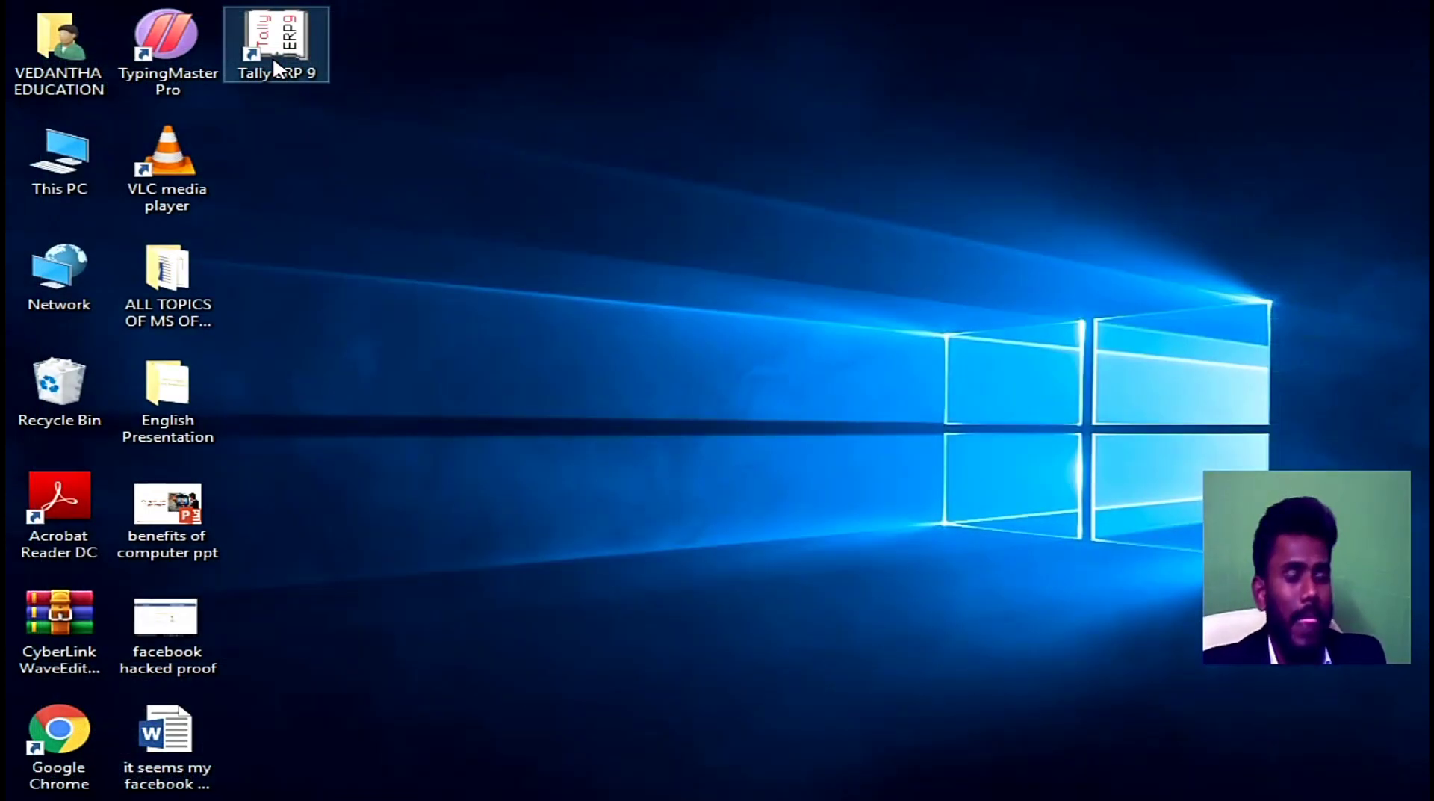
Step: Relaunch Tally, choose Reactivate Your Existing License, and restart with administrator rights
double_click(277, 45)
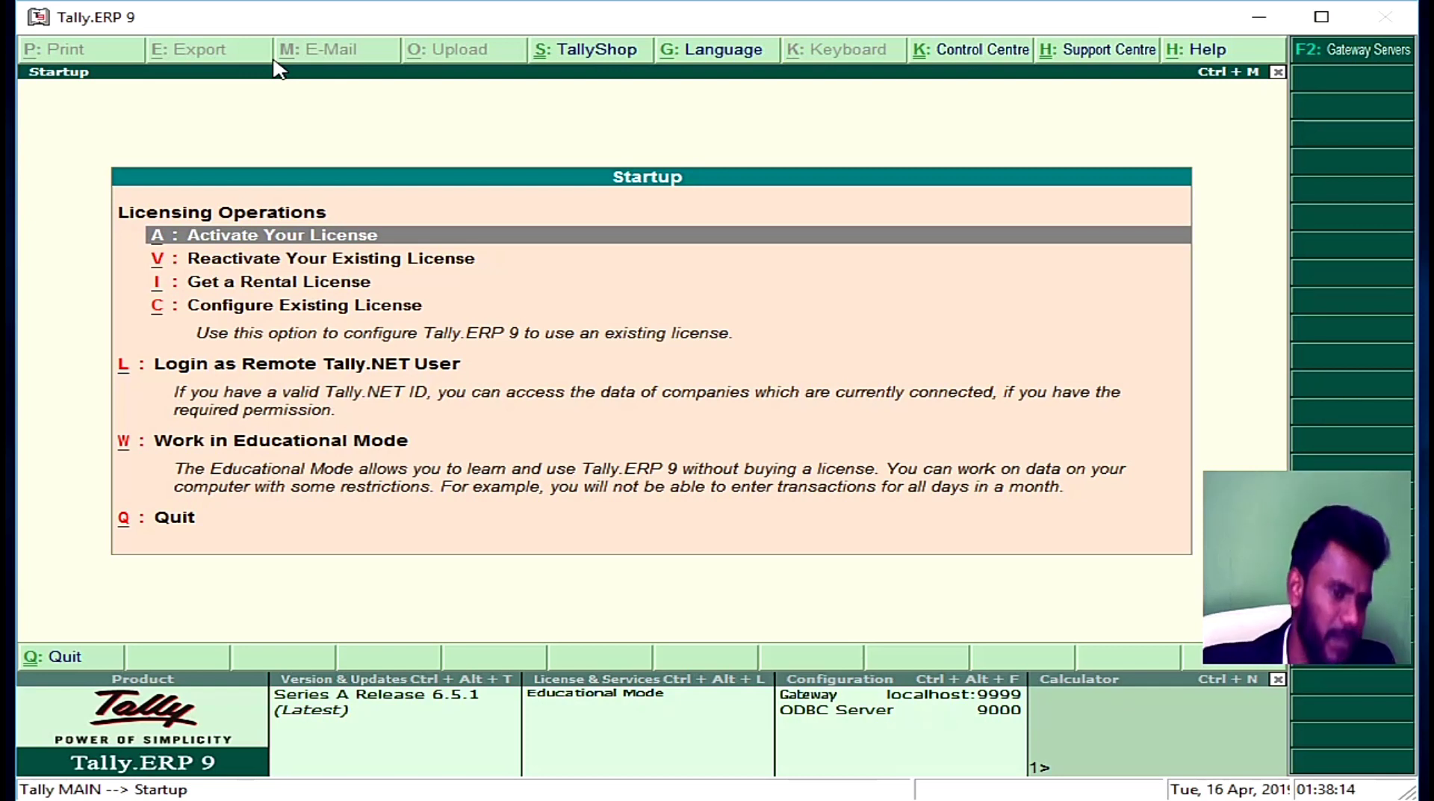
key("Down")
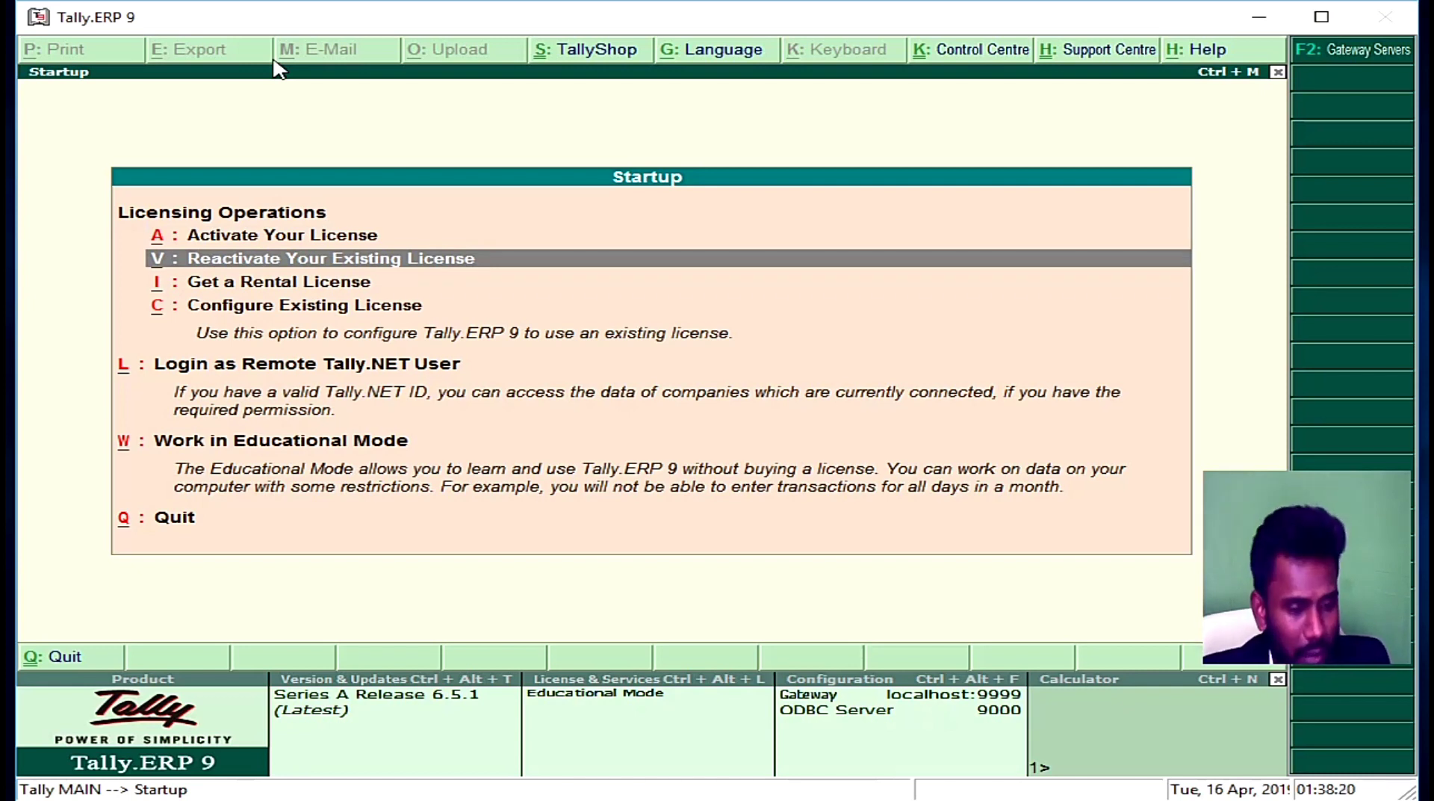
key("Down")
key("Down")
key("Down")
key("Down")
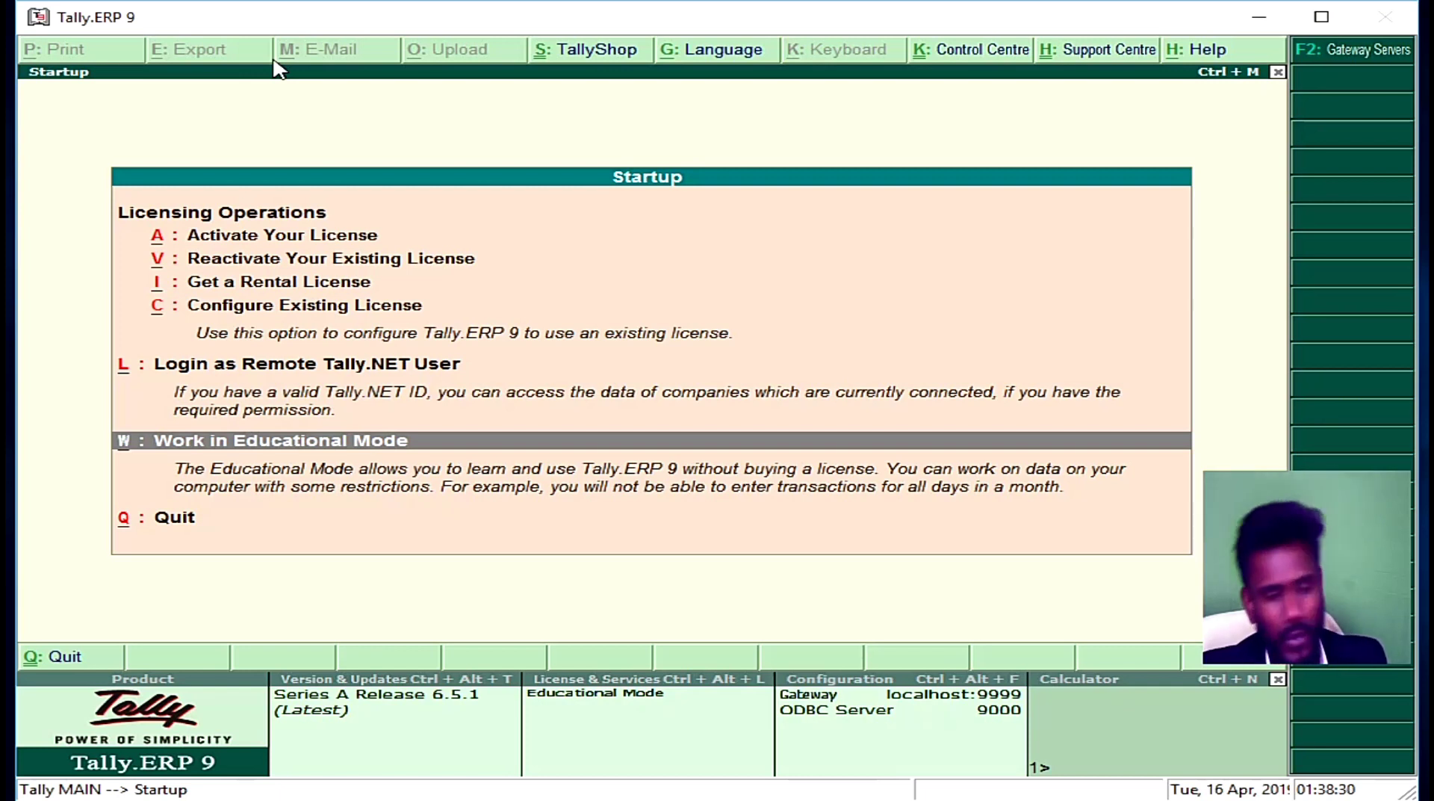
key("Up")
key("Up")
key("Up")
key("Up")
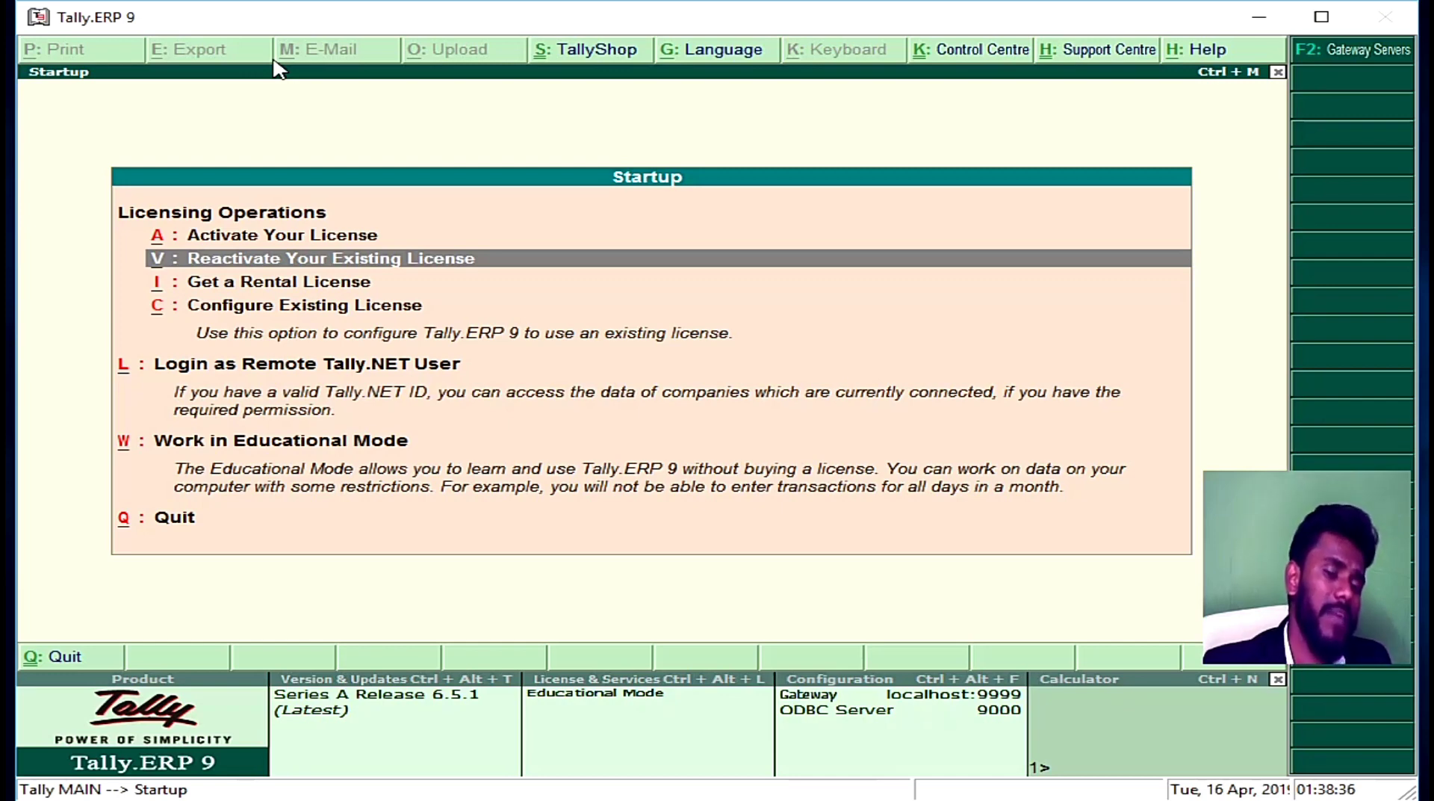
key("Return")
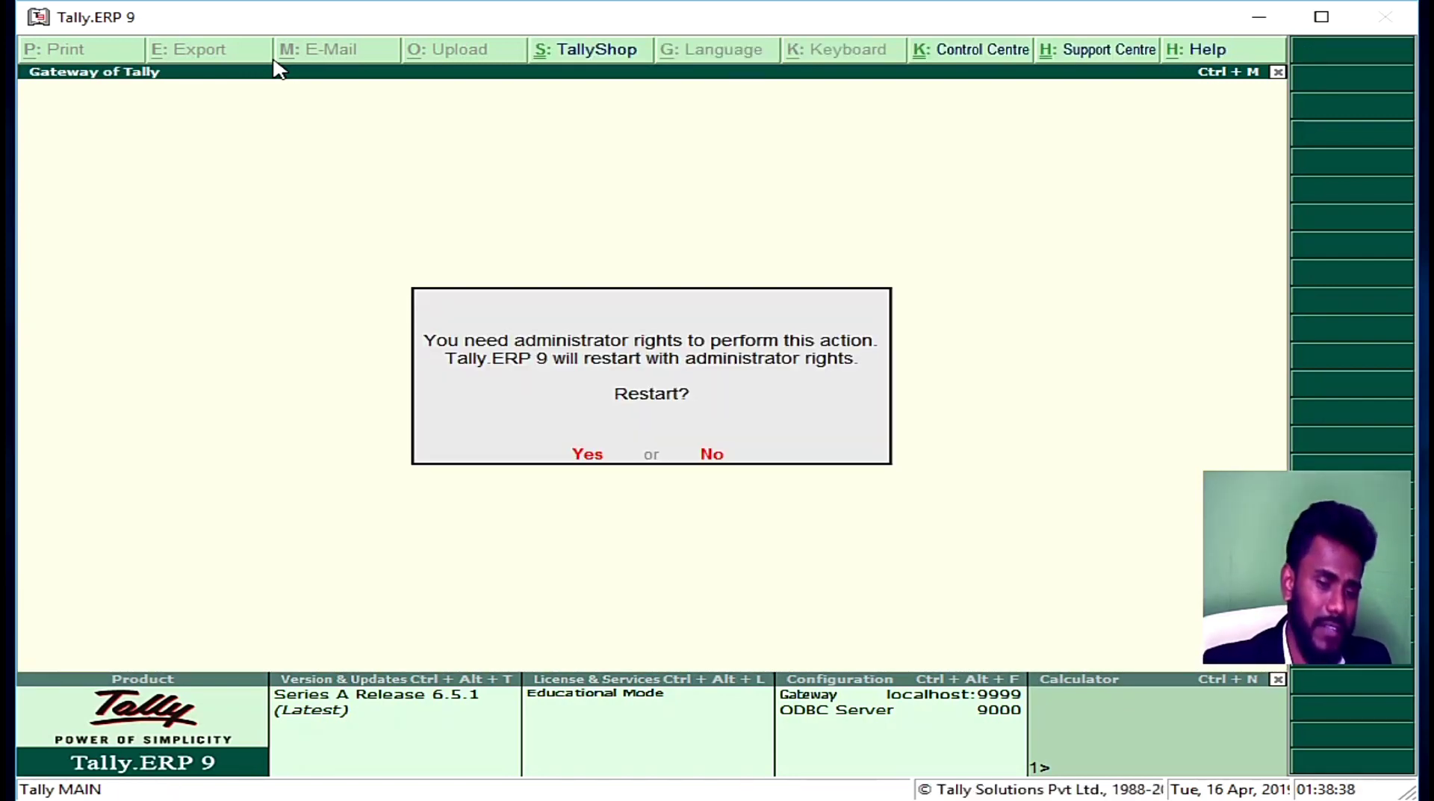
key("Return")
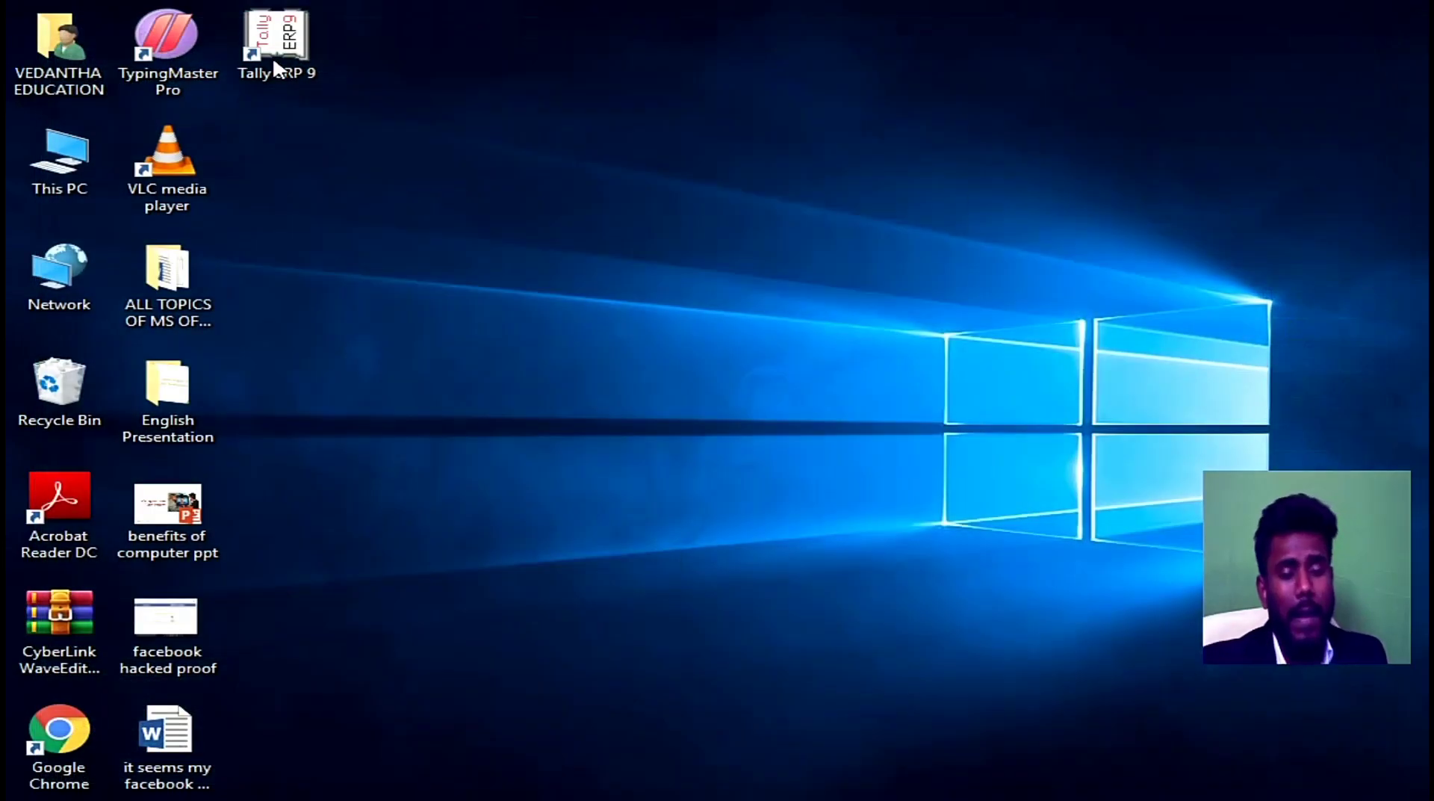
double_click(276, 67)
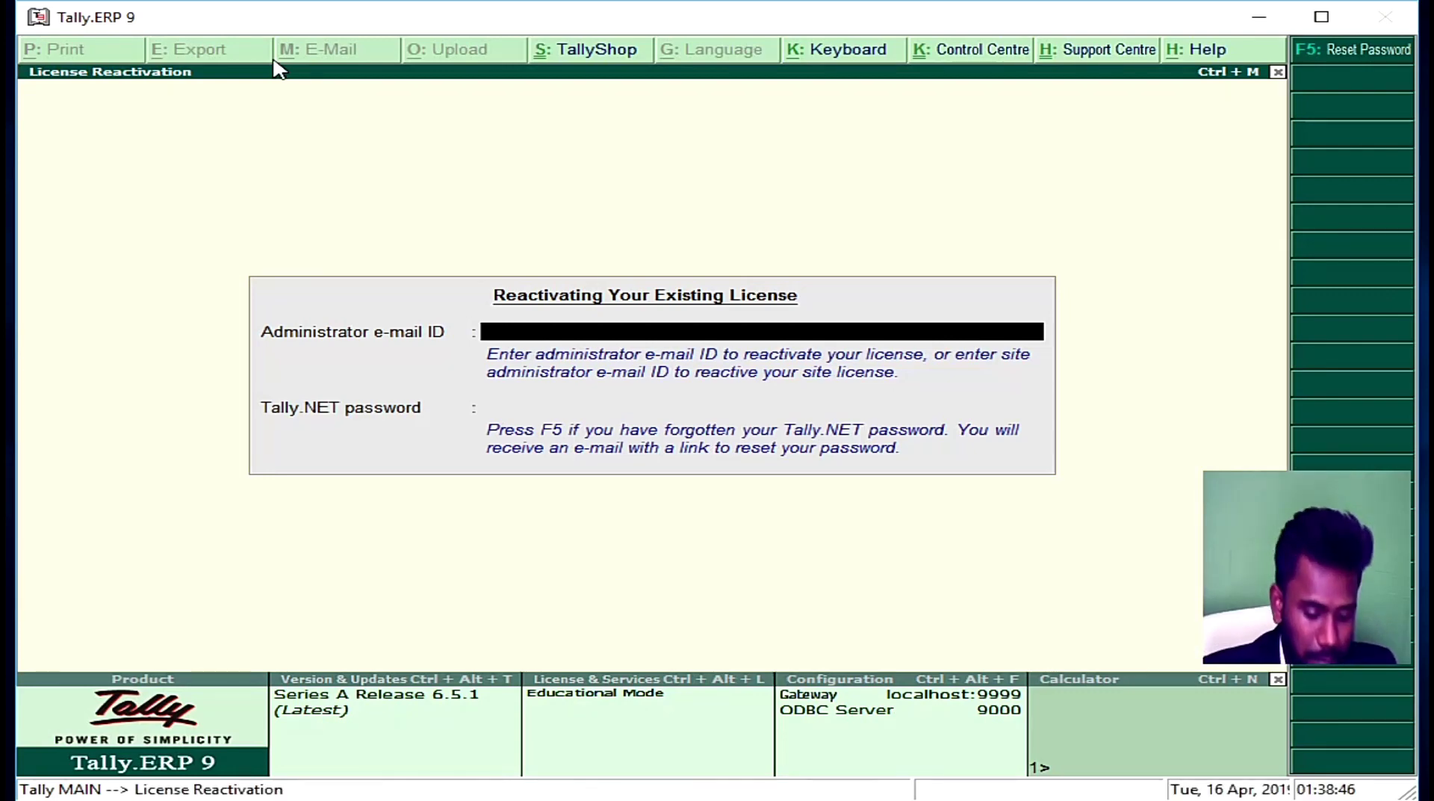
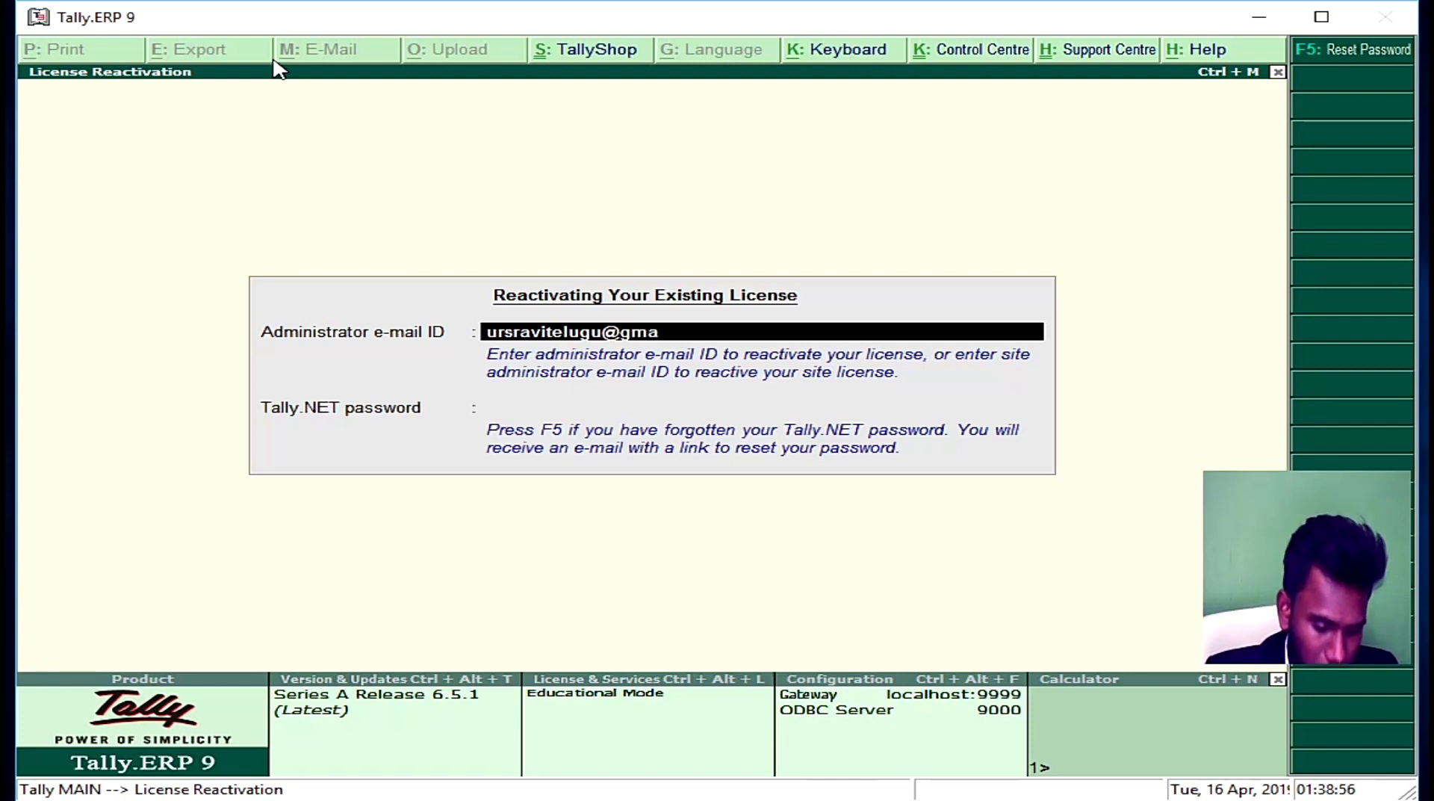
Step: Enter the administrator e-mail ID, fixing a typo, then the Tally.NET password to reactivate
key("Return")
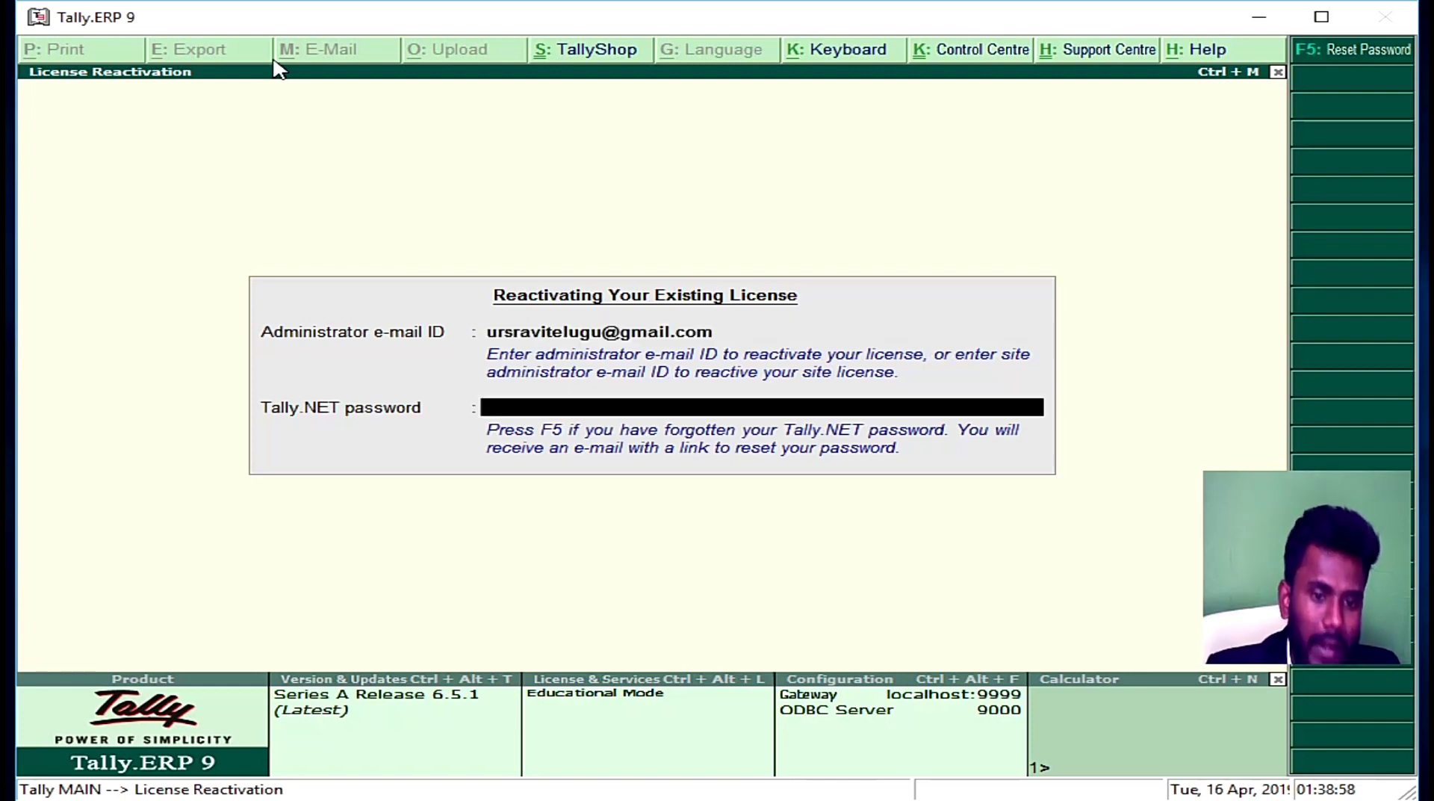
type("*****")
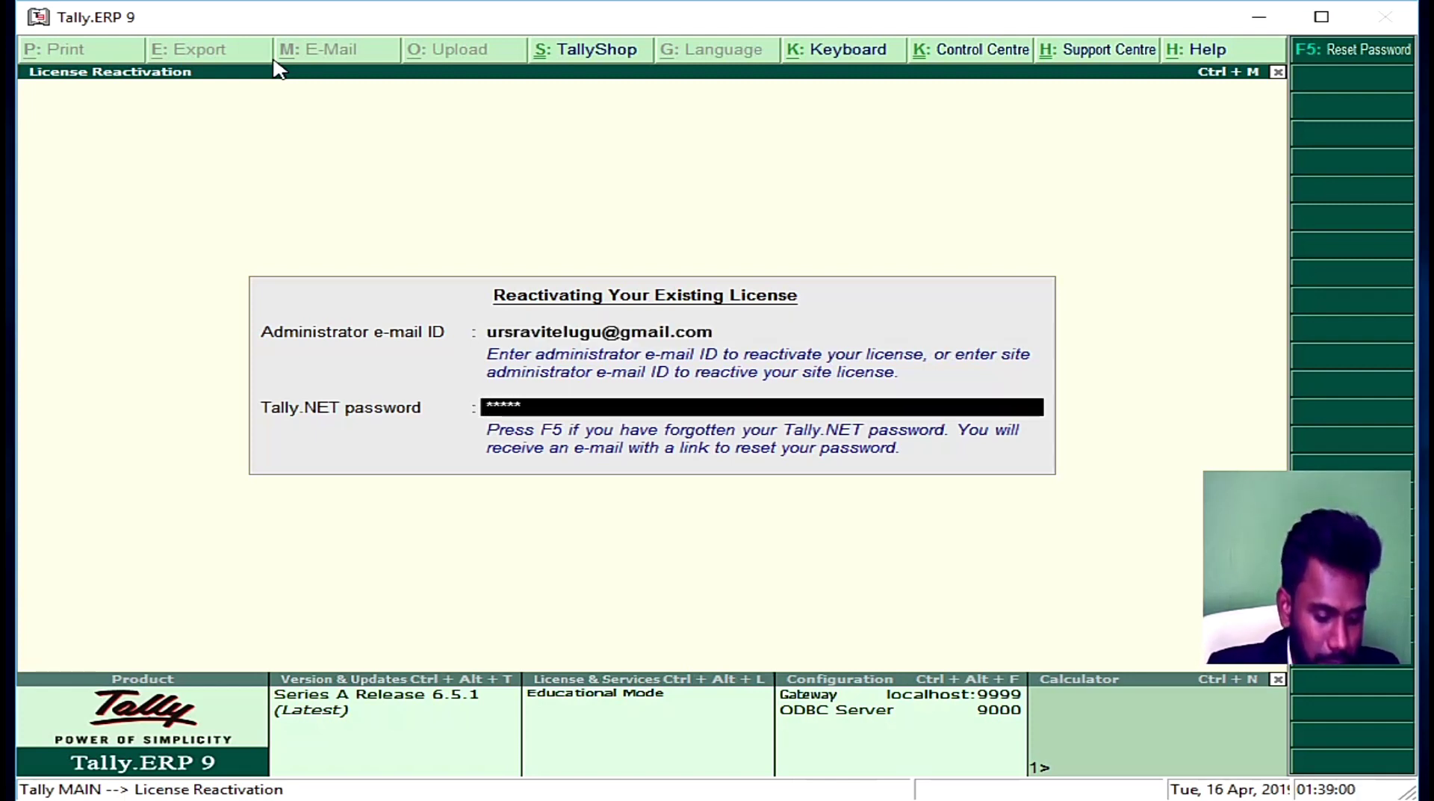
type("****")
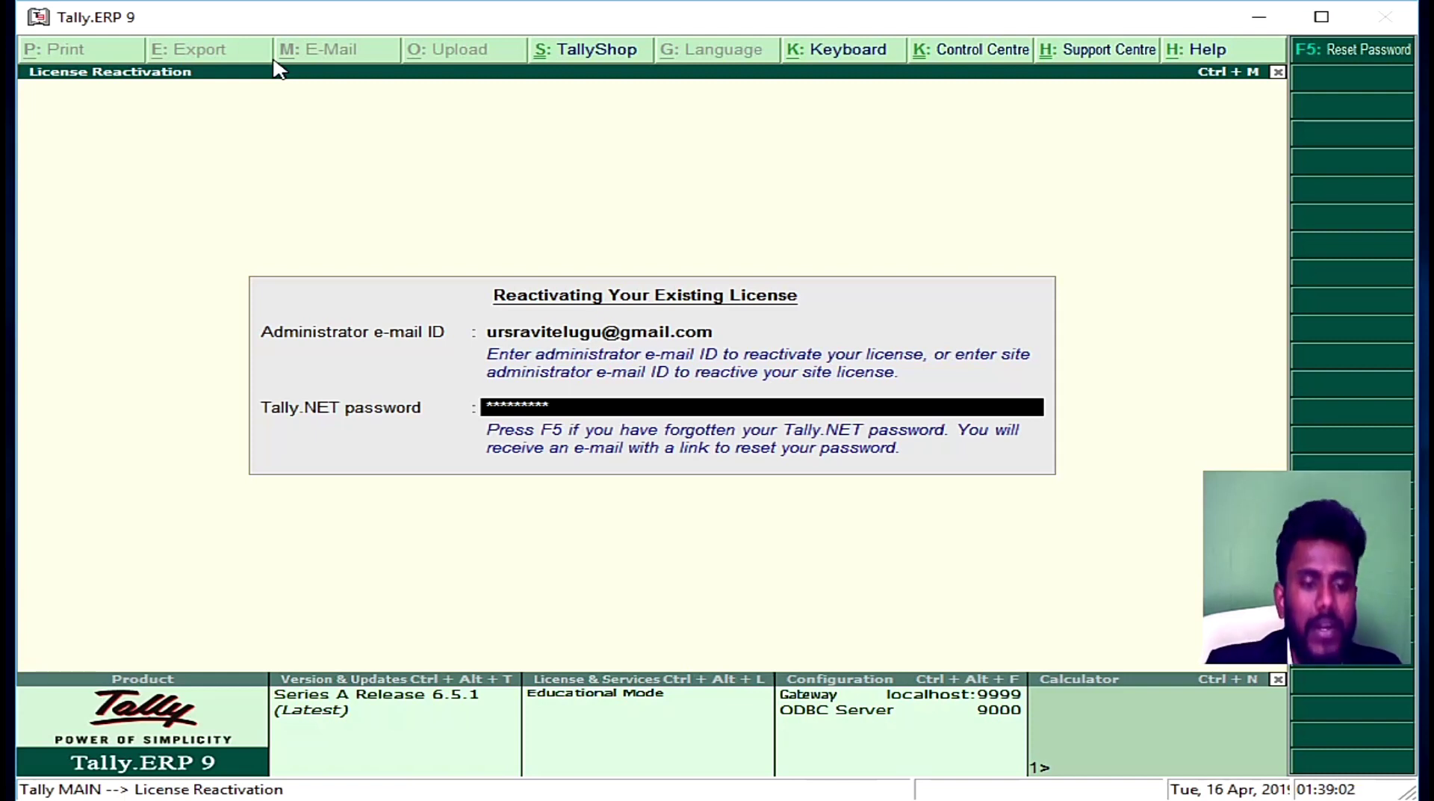
key("Return")
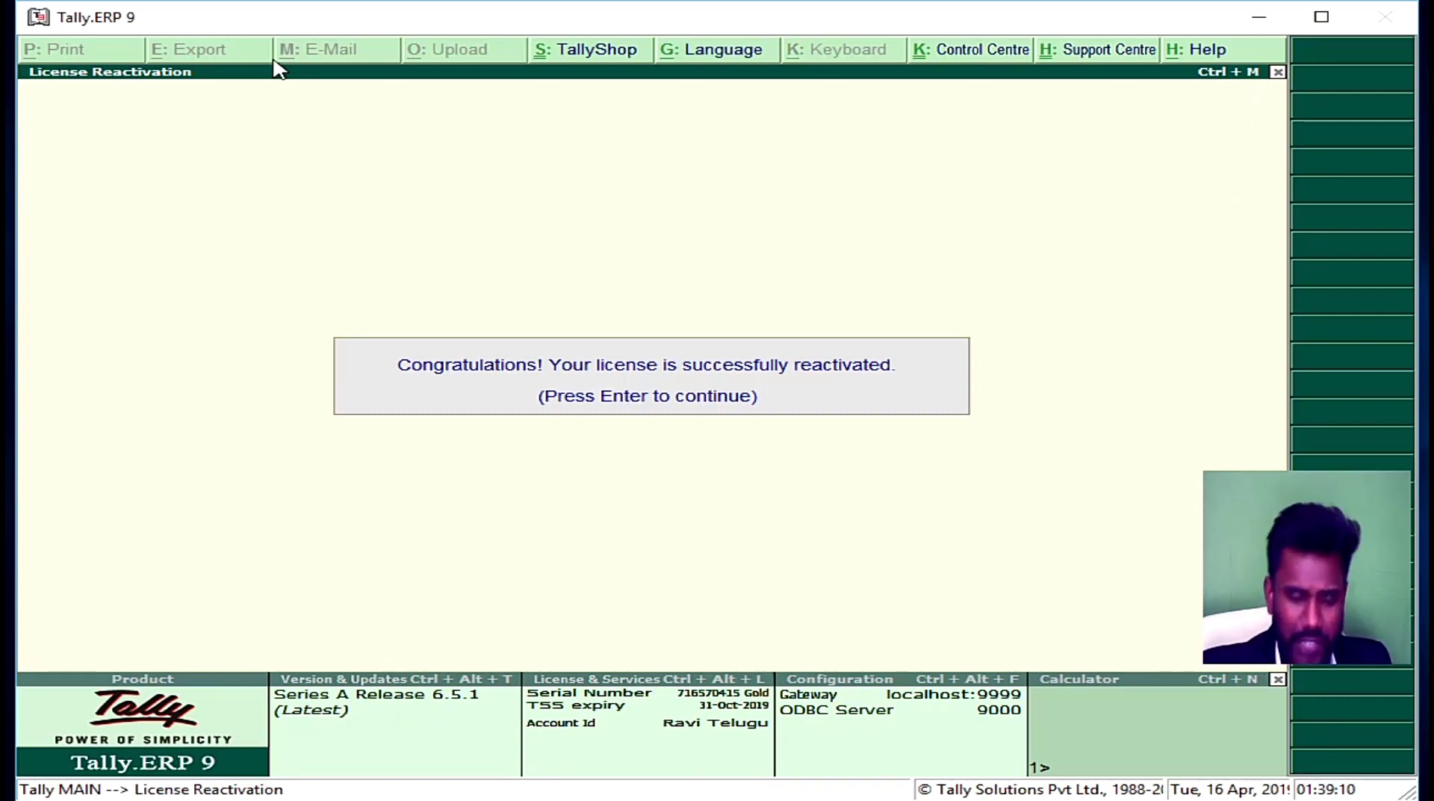
Step: Dismiss the reactivation message and move to Create Company in Company Info
key("Return")
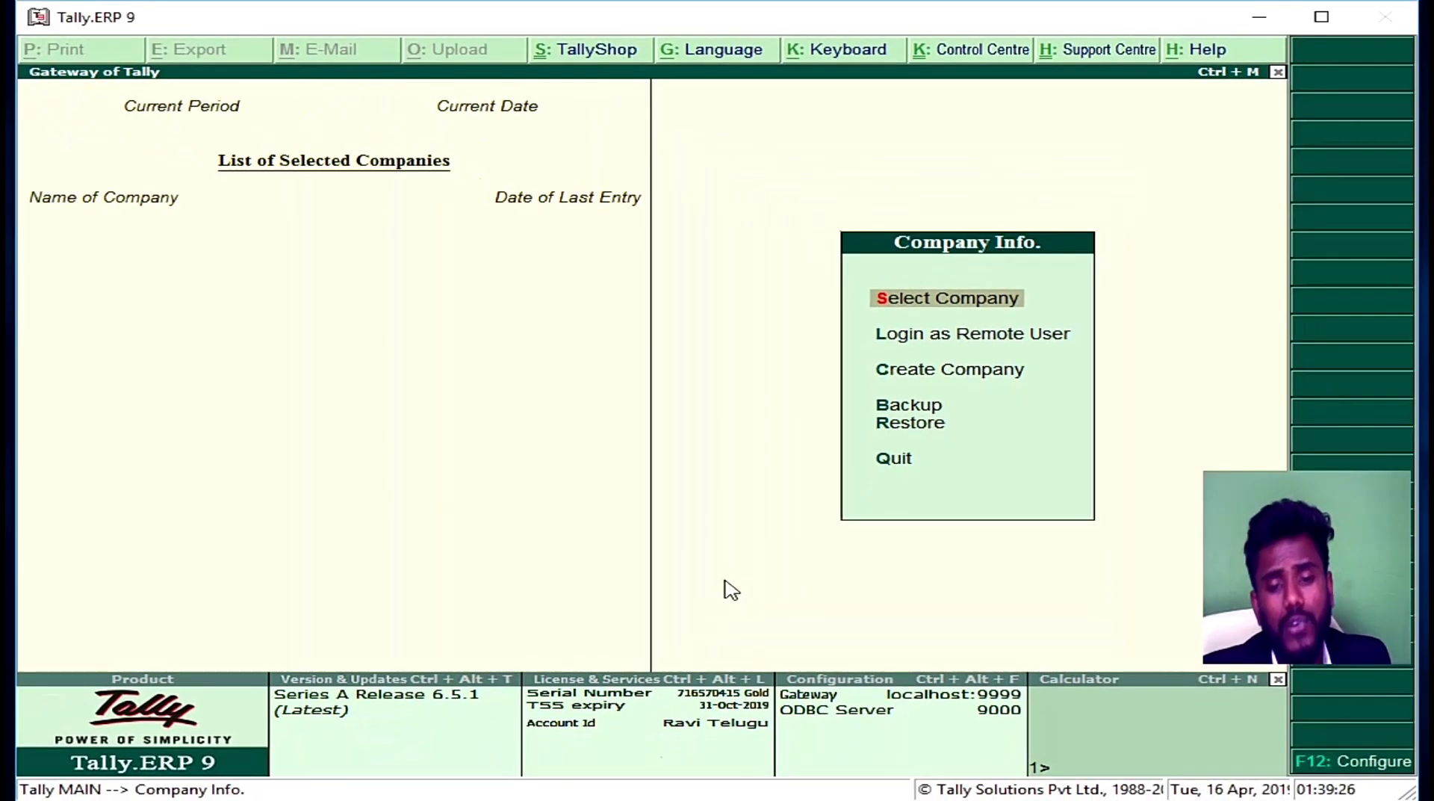
key("Down")
key("Down")
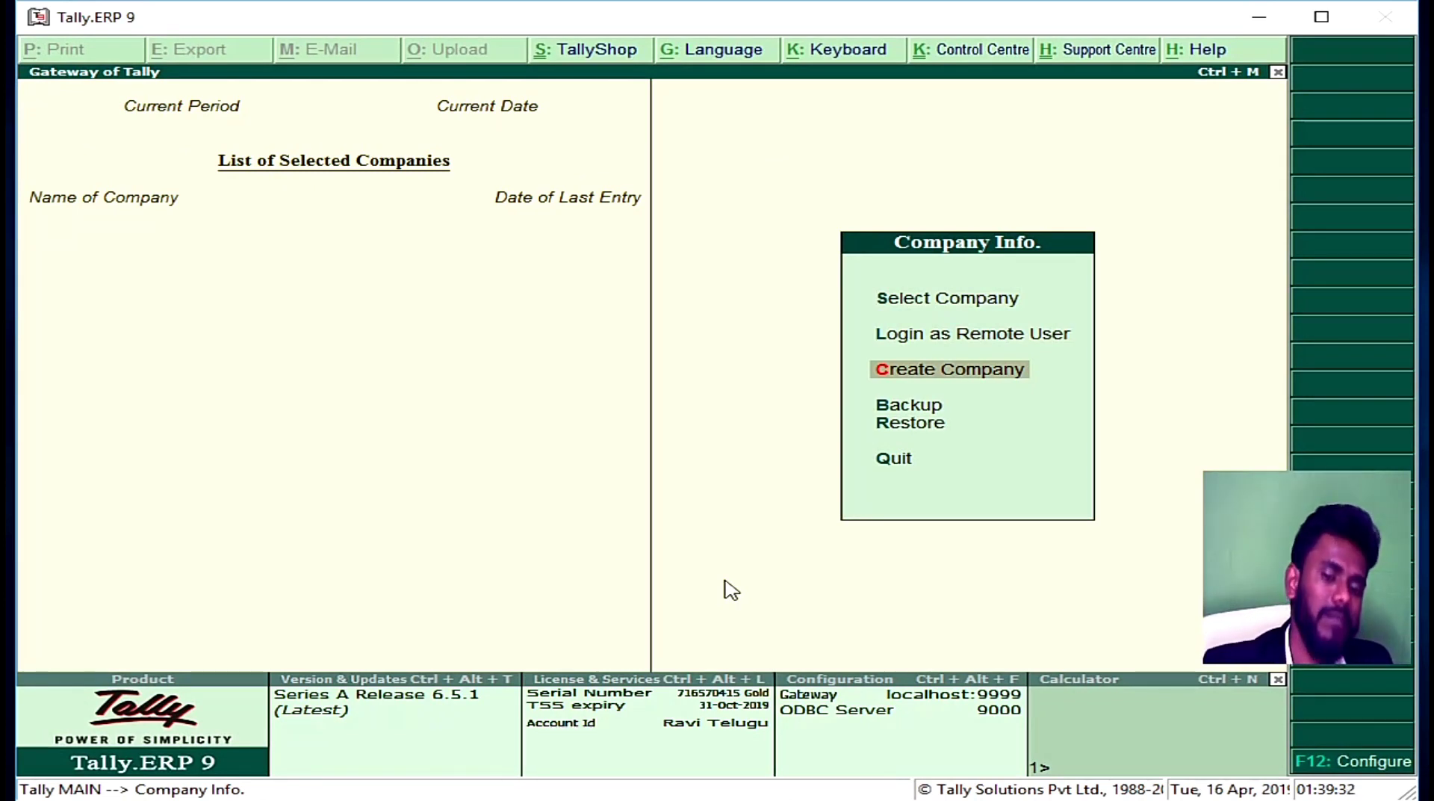
Step: Open the Company Creation form and return to its Directory field
key("Return")
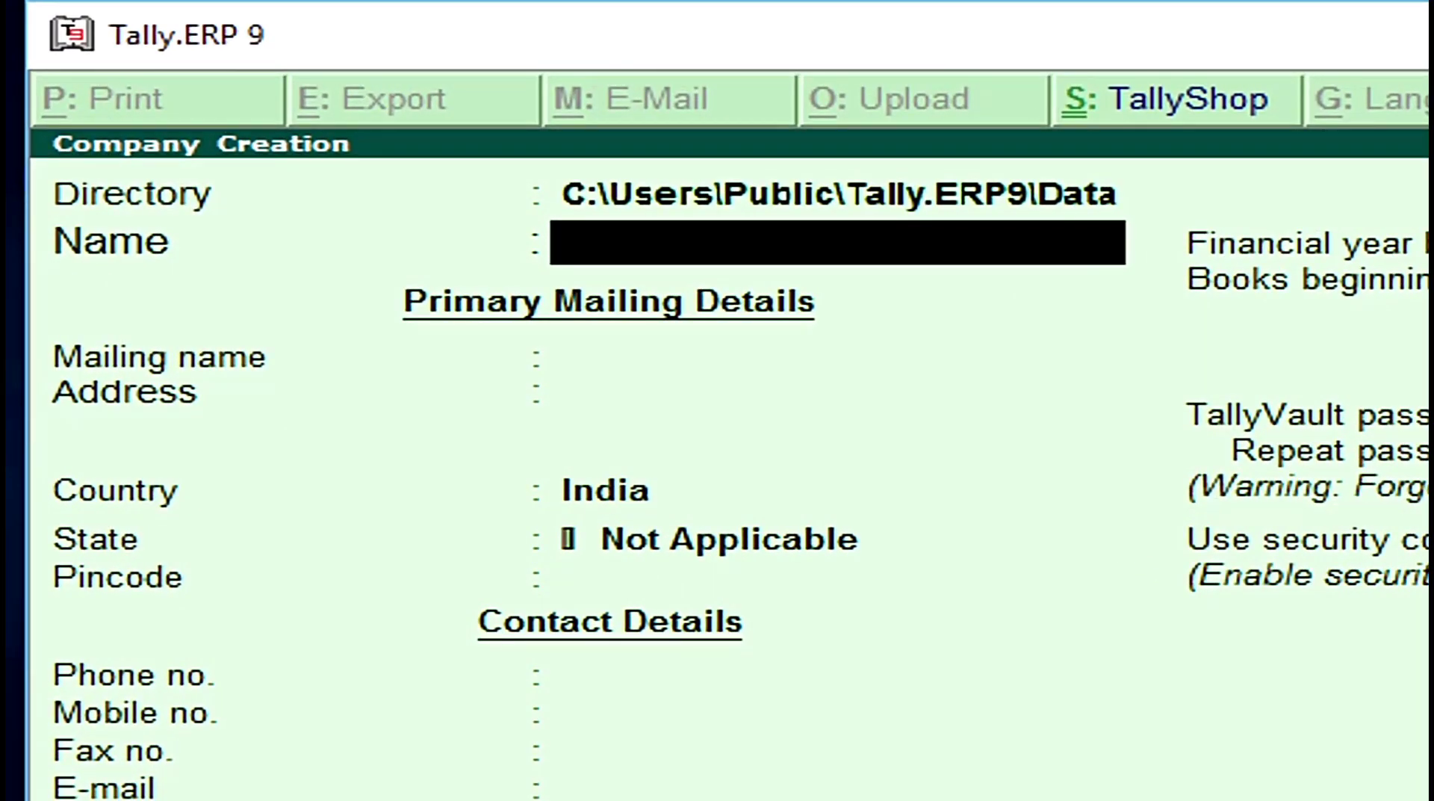
key("BackSpace")
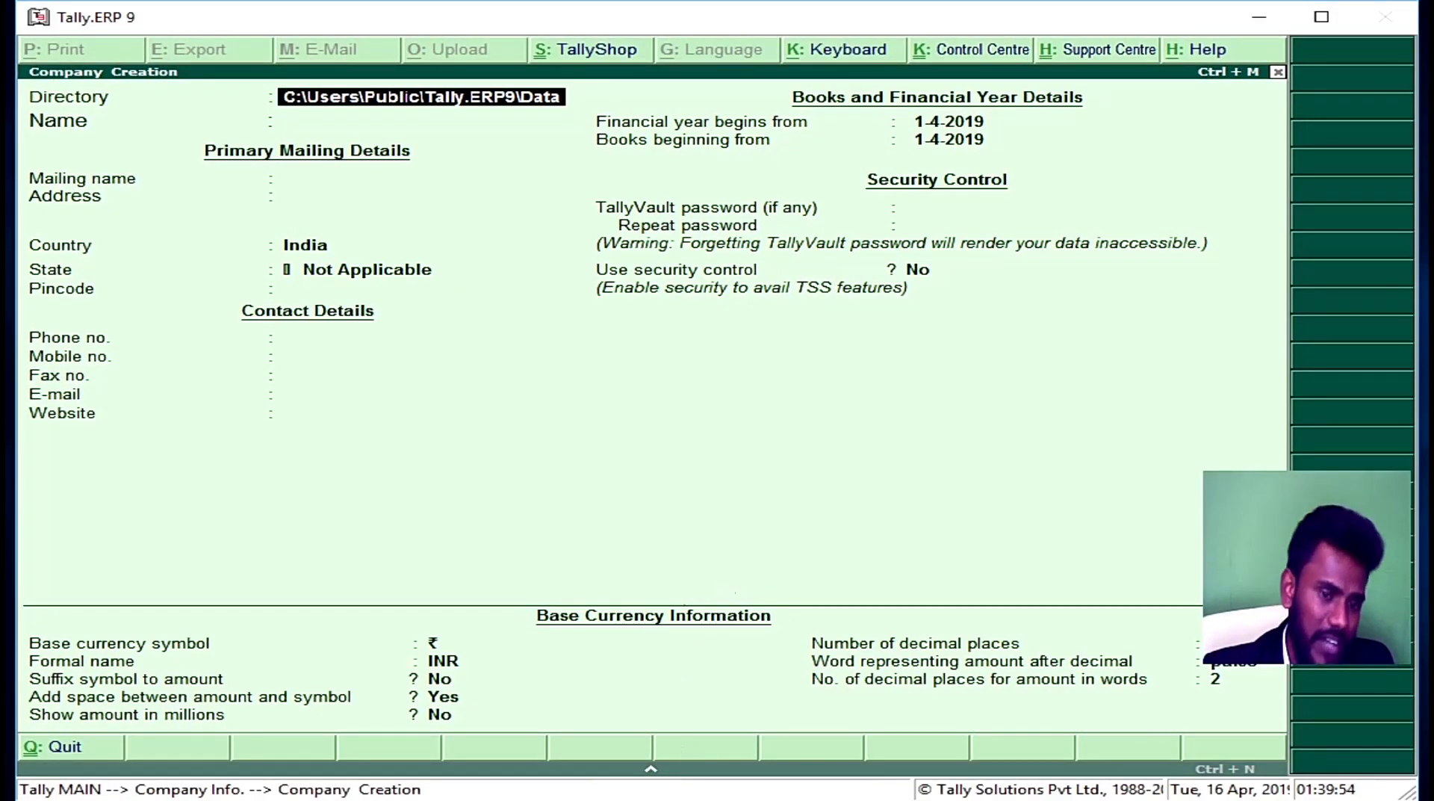
Step: Browse File Explorer to E:\Clints Data\vedanta and copy that folder path
left_click(687, 798)
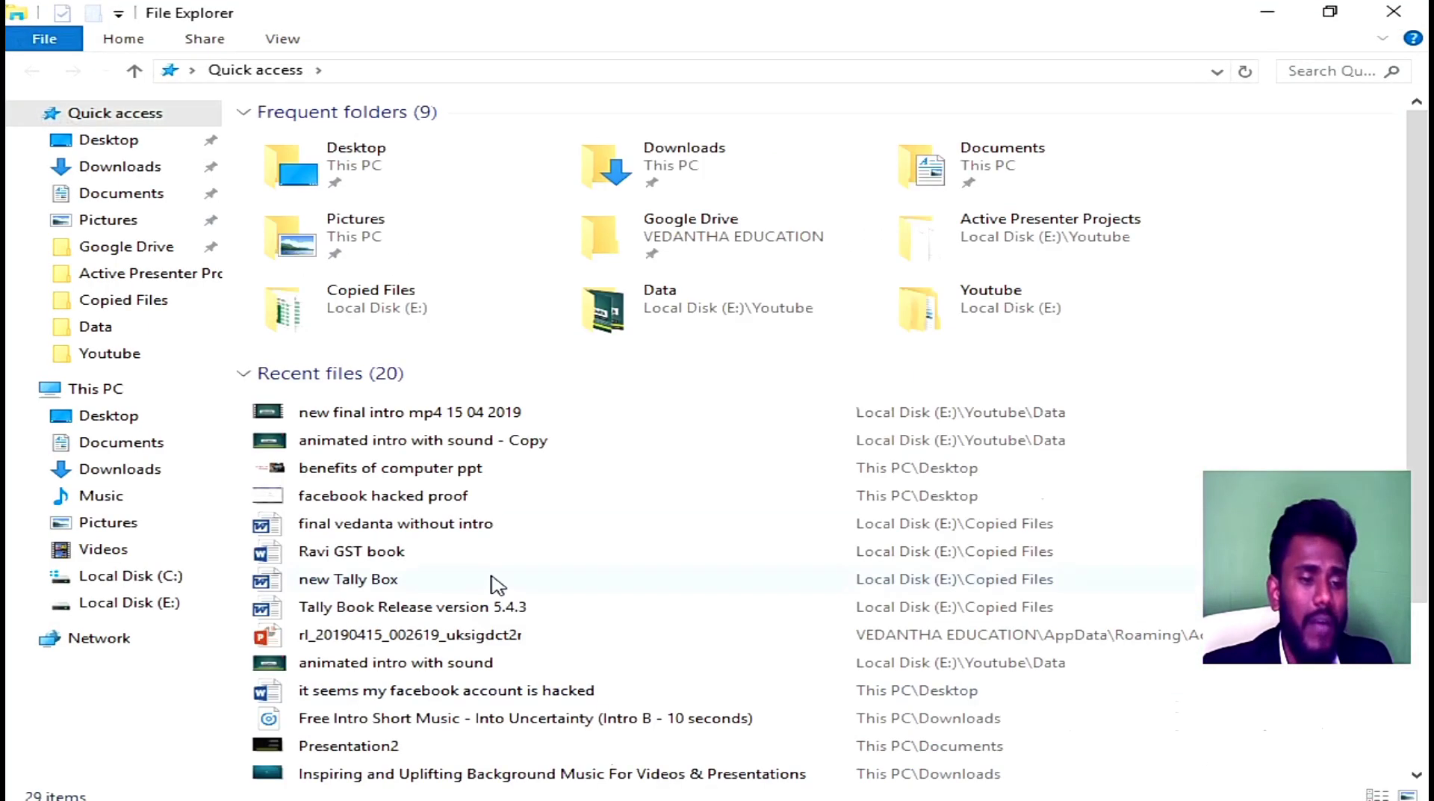
left_click(122, 391)
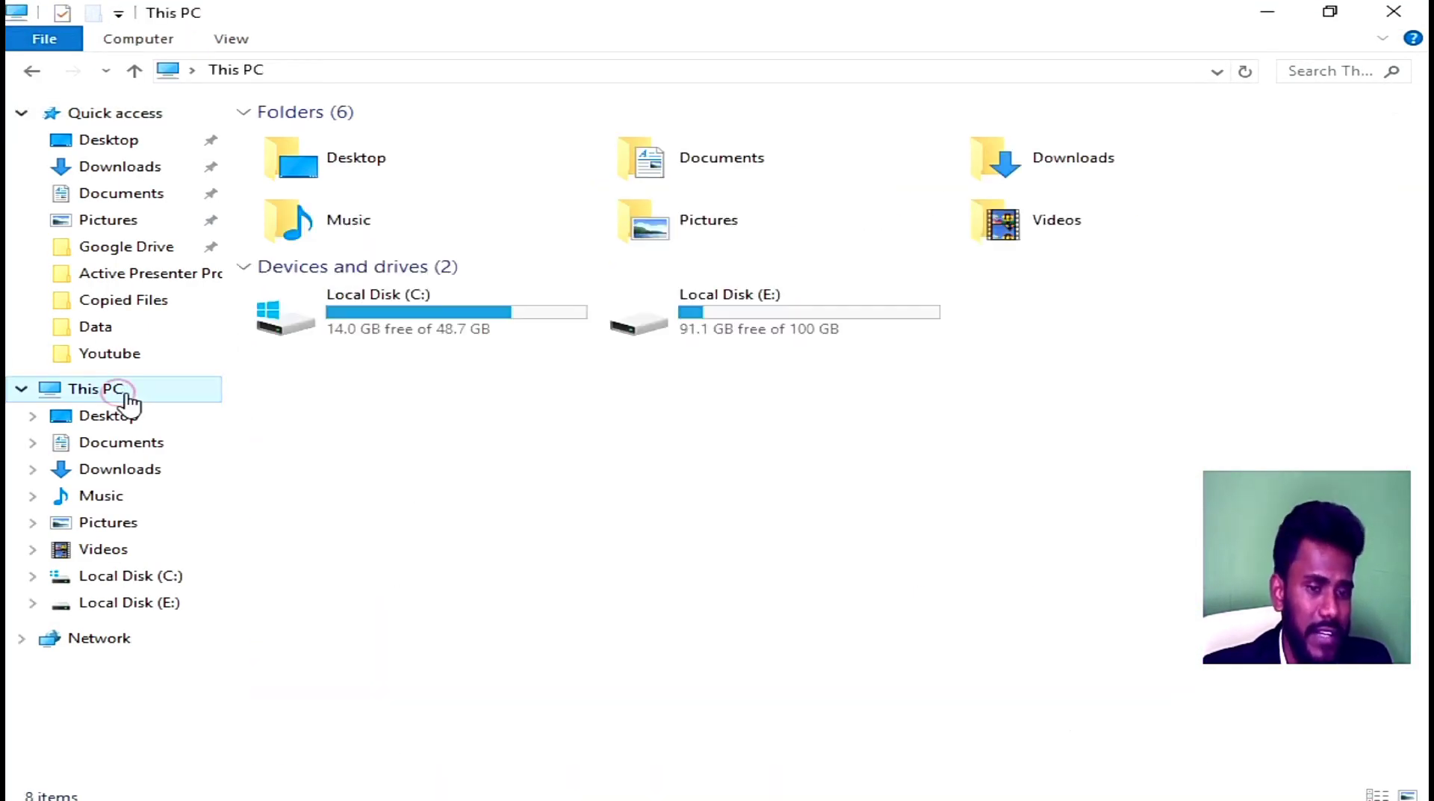
double_click(706, 328)
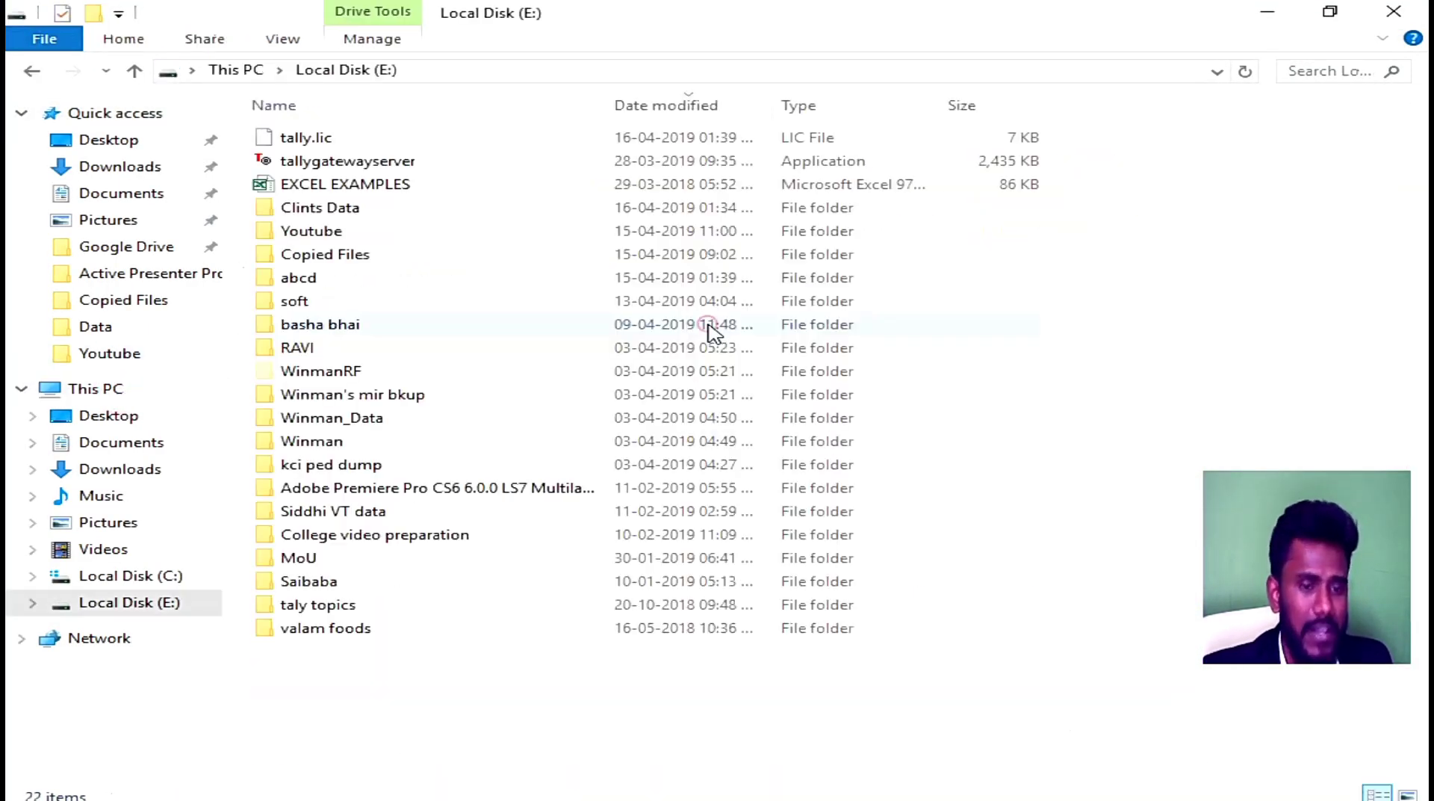
double_click(367, 211)
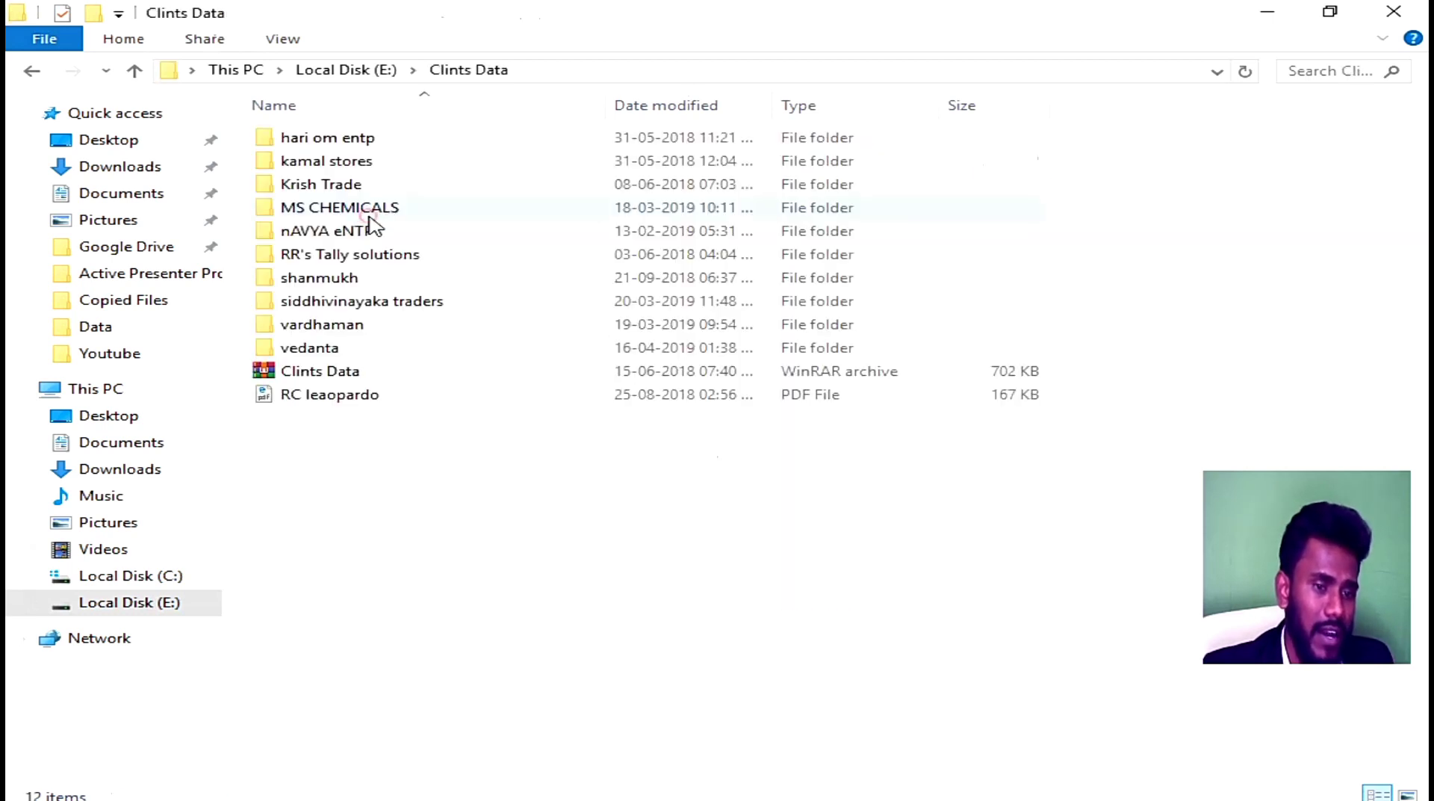
double_click(366, 349)
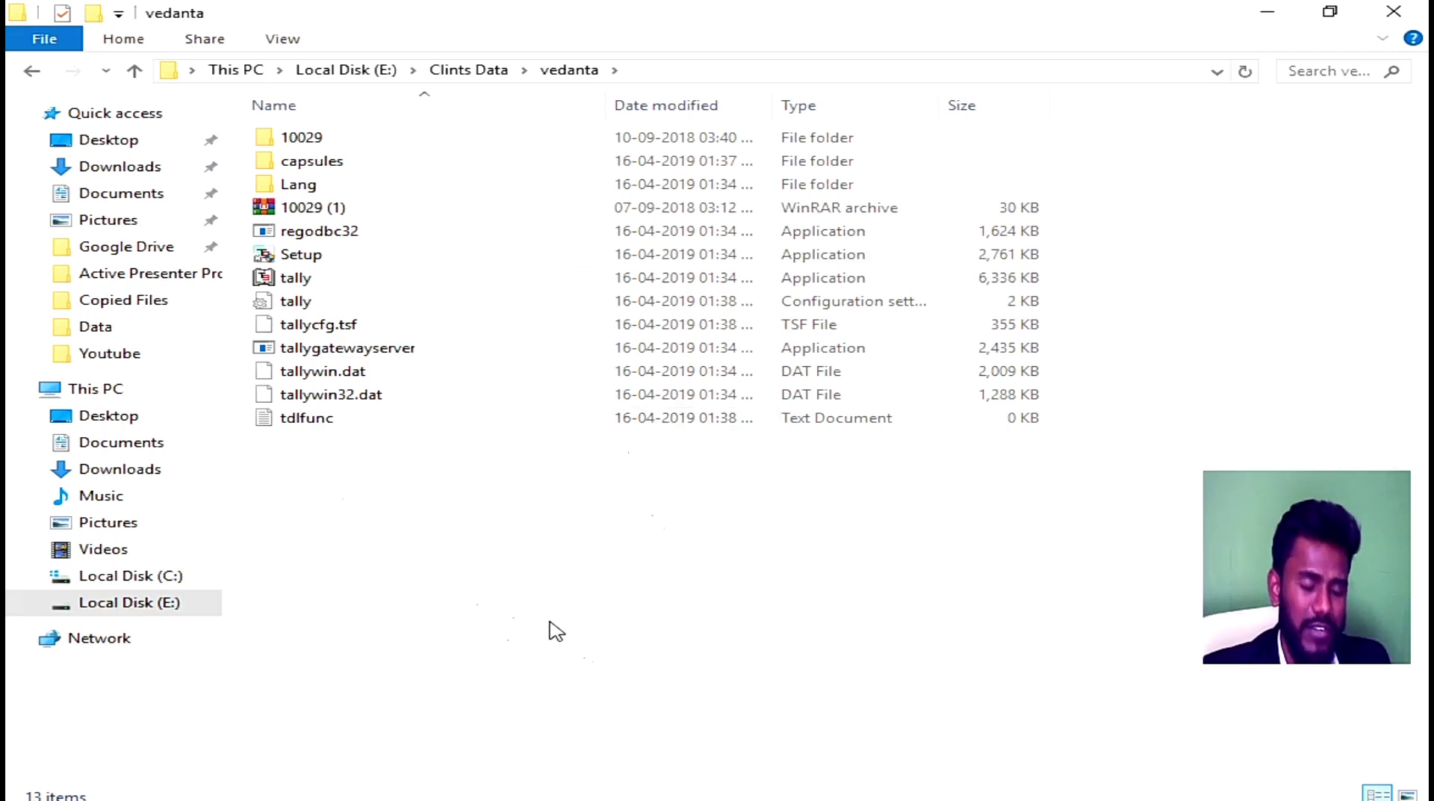
left_click(671, 69)
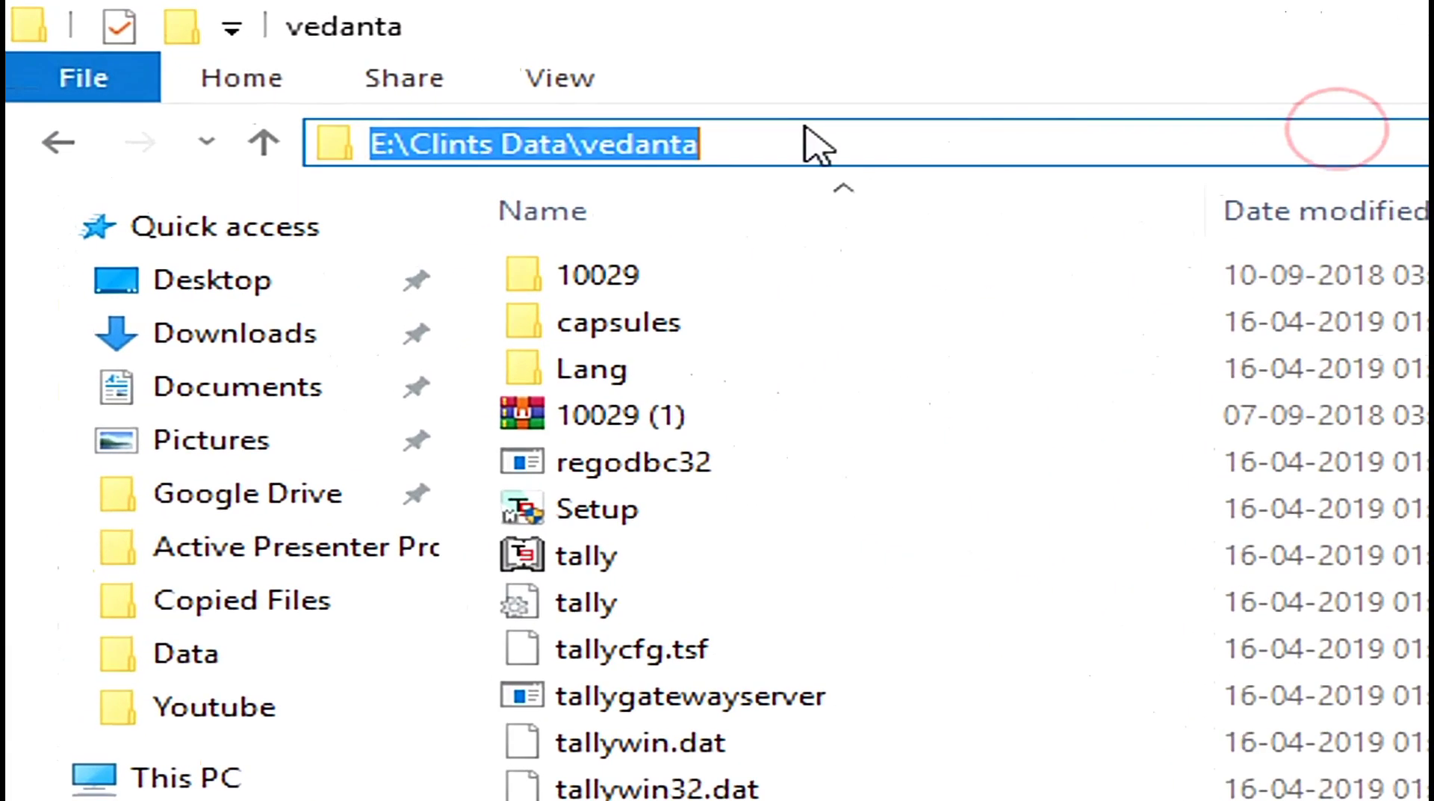
right_click(576, 142)
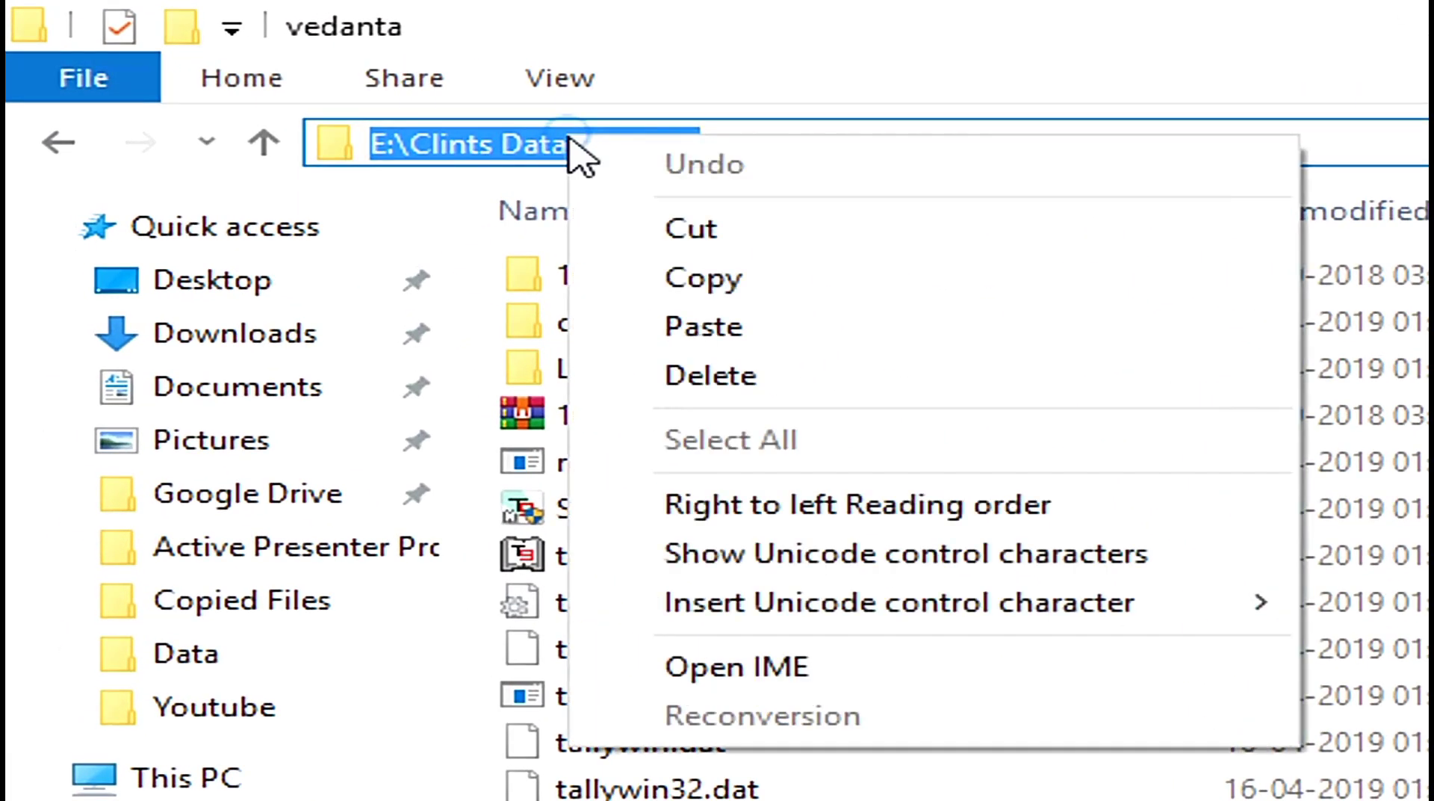
left_click(767, 288)
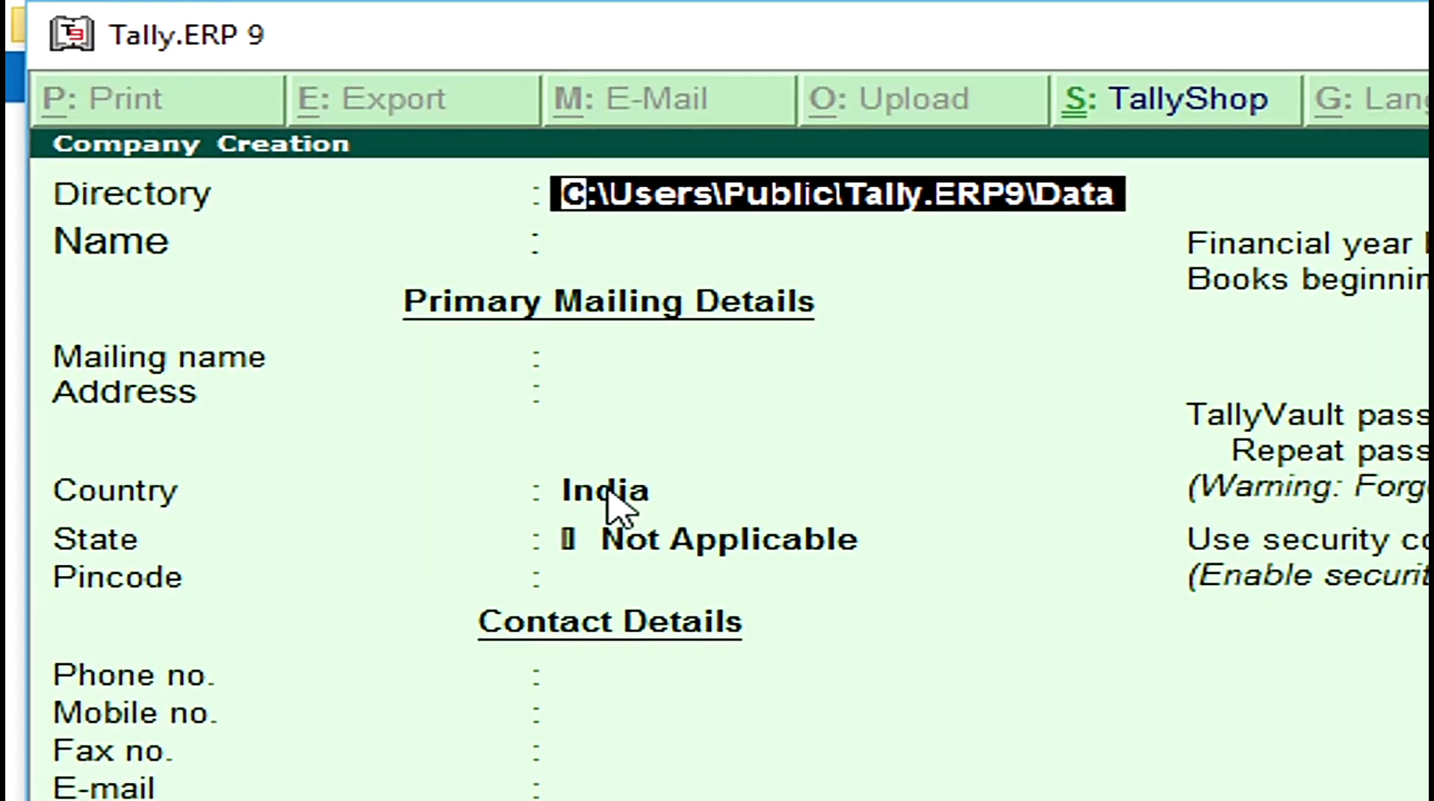
Step: Replace the company Directory with the pasted path E:\Clints Data\vedanta
key("BackSpace")
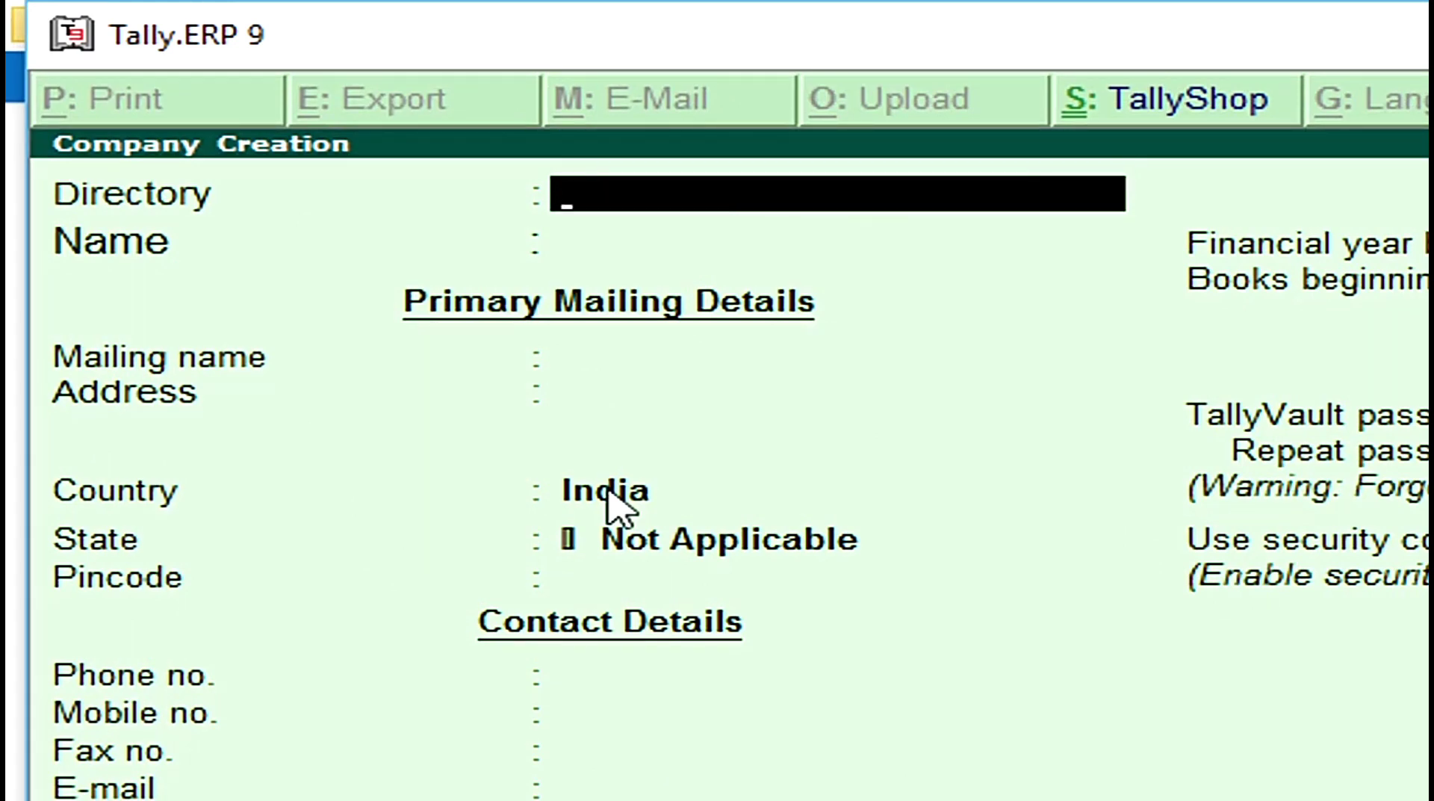
key("ctrl+alt+v")
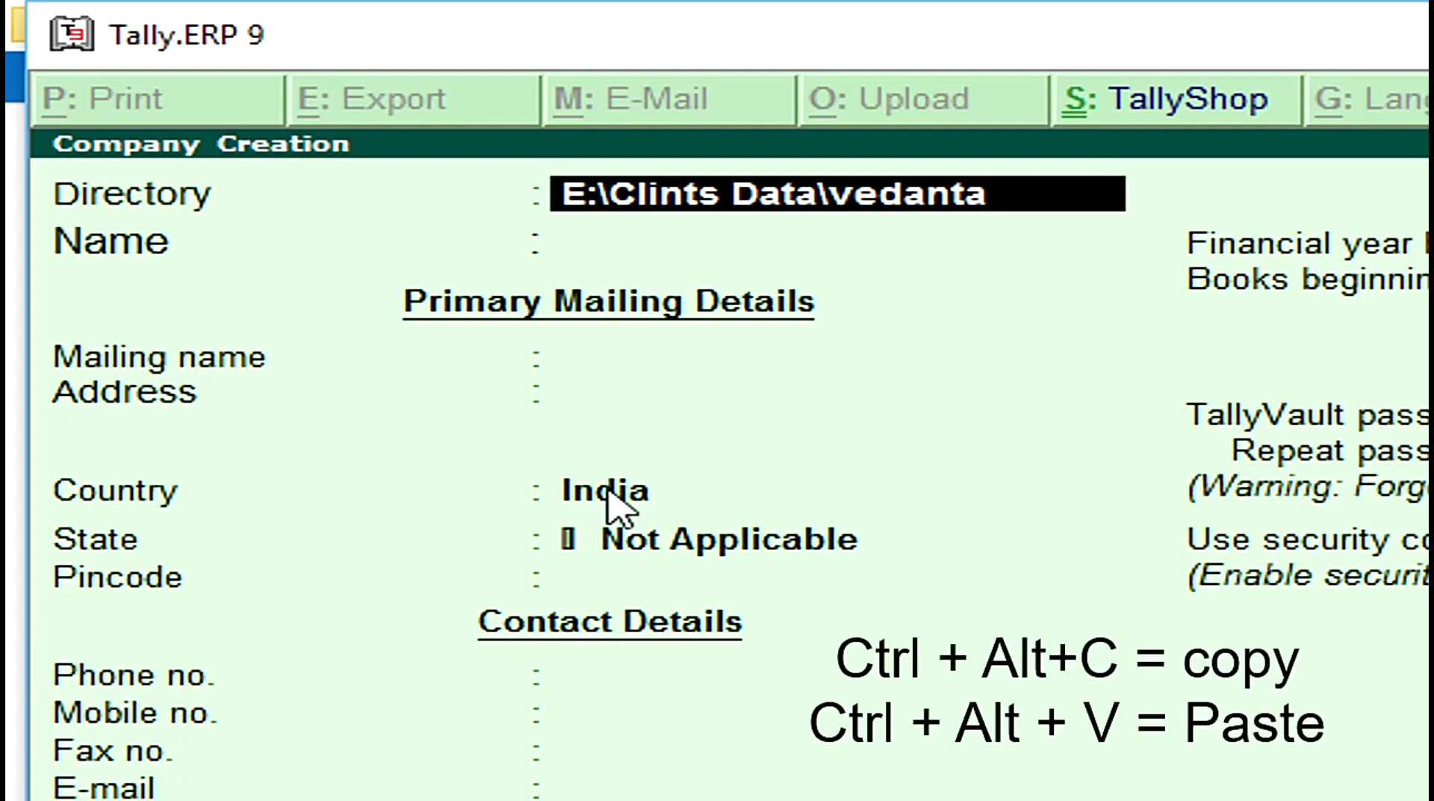
key("Return")
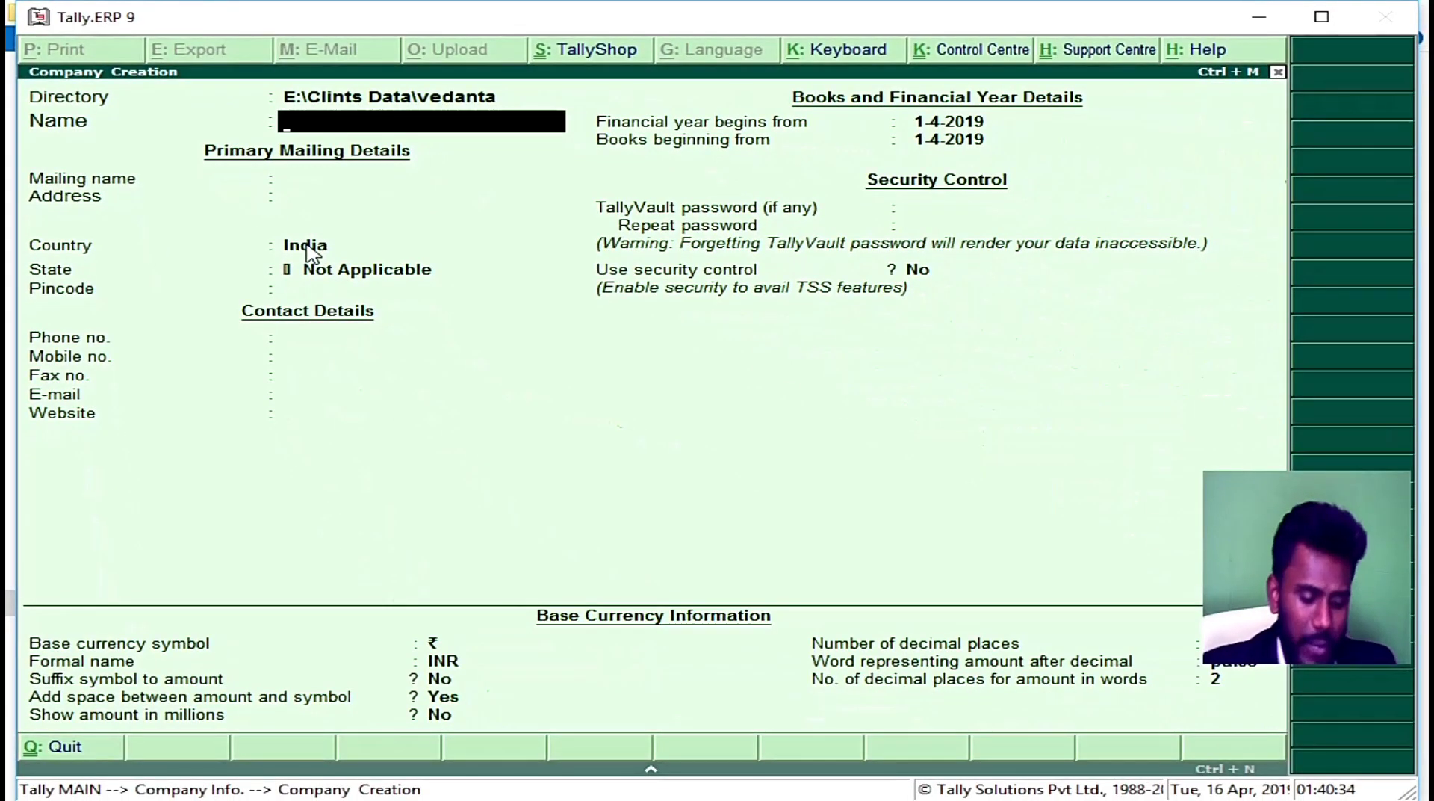
Step: Name the company 'Vedanta' with mailing name 'Vedanta Educational Academy'
type("V")
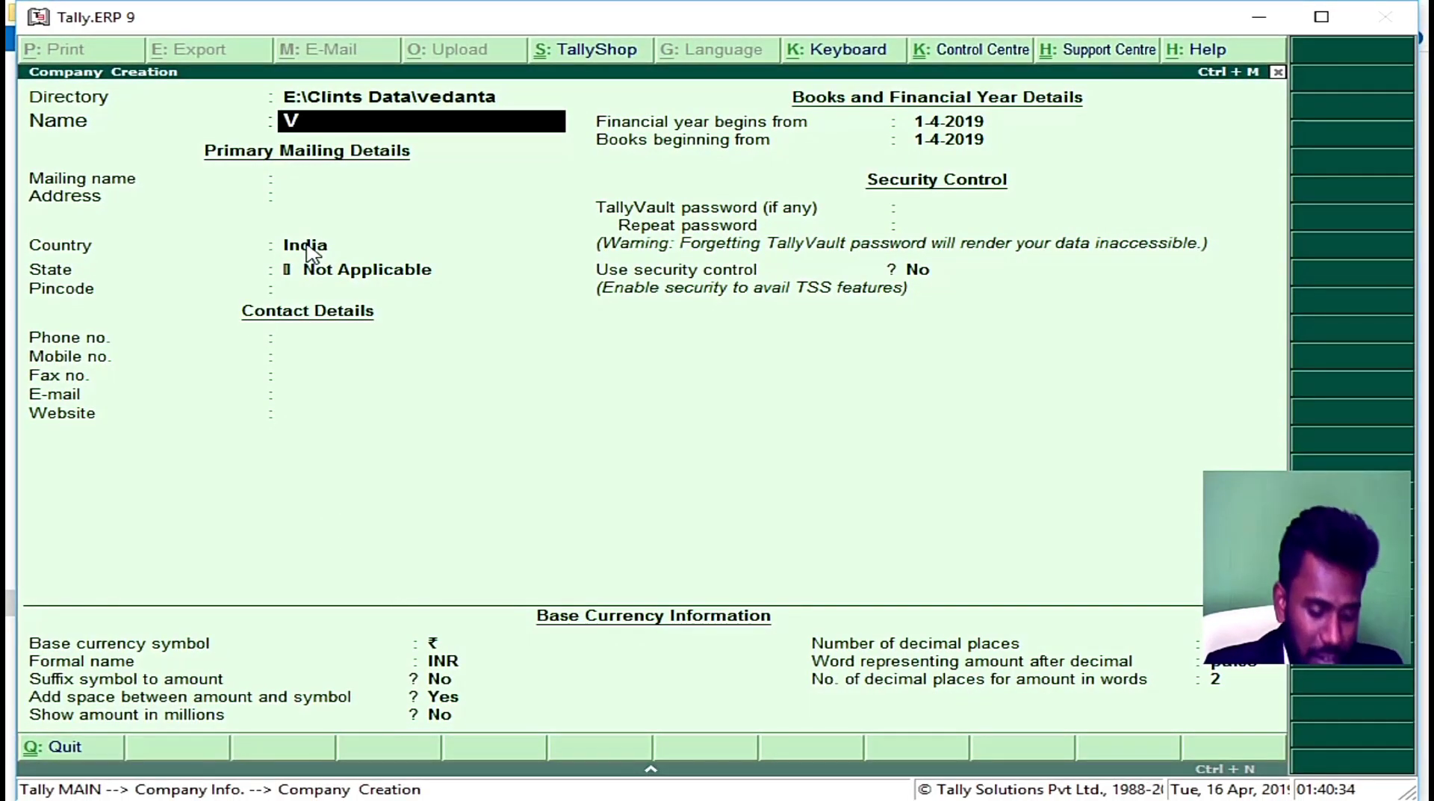
type("edanta")
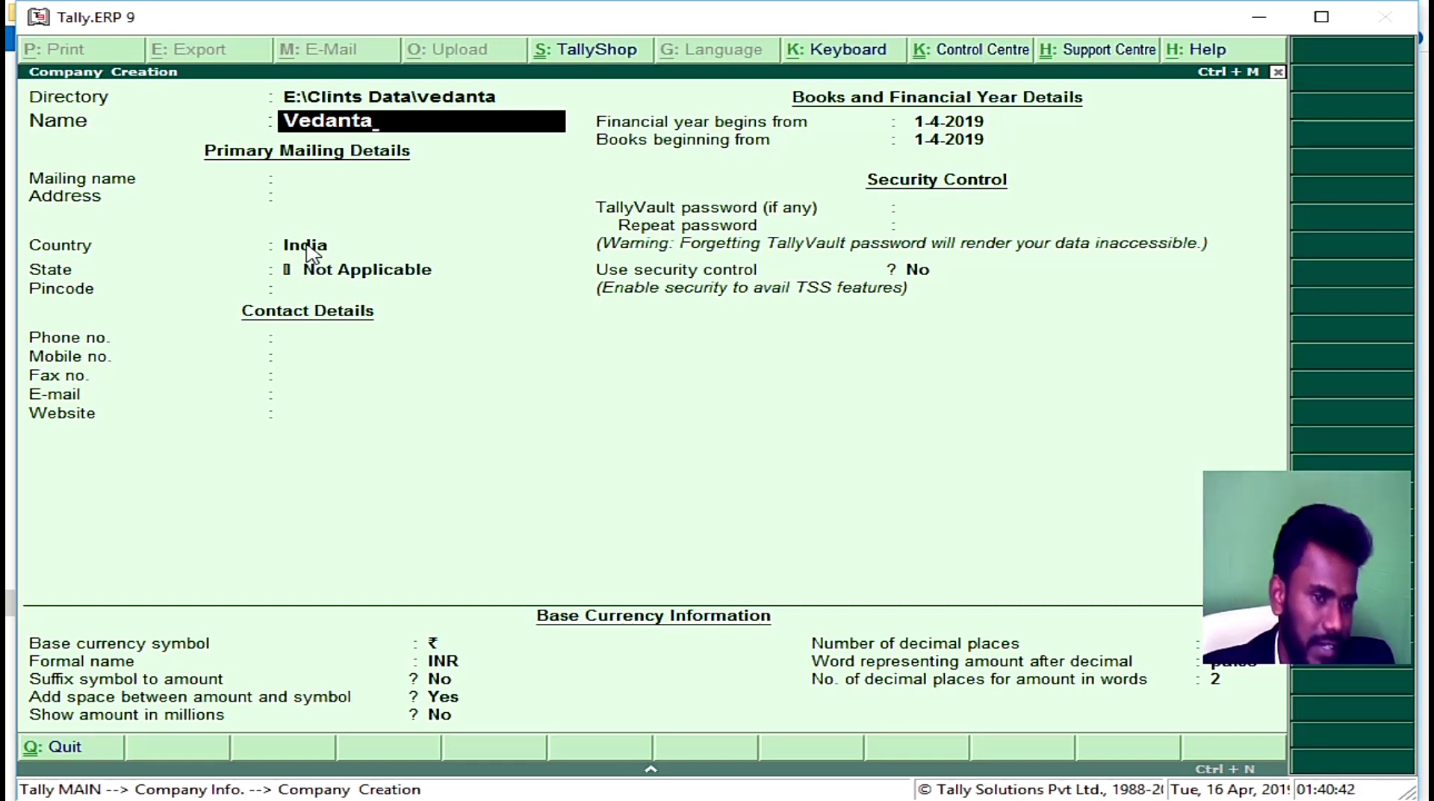
key("Return")
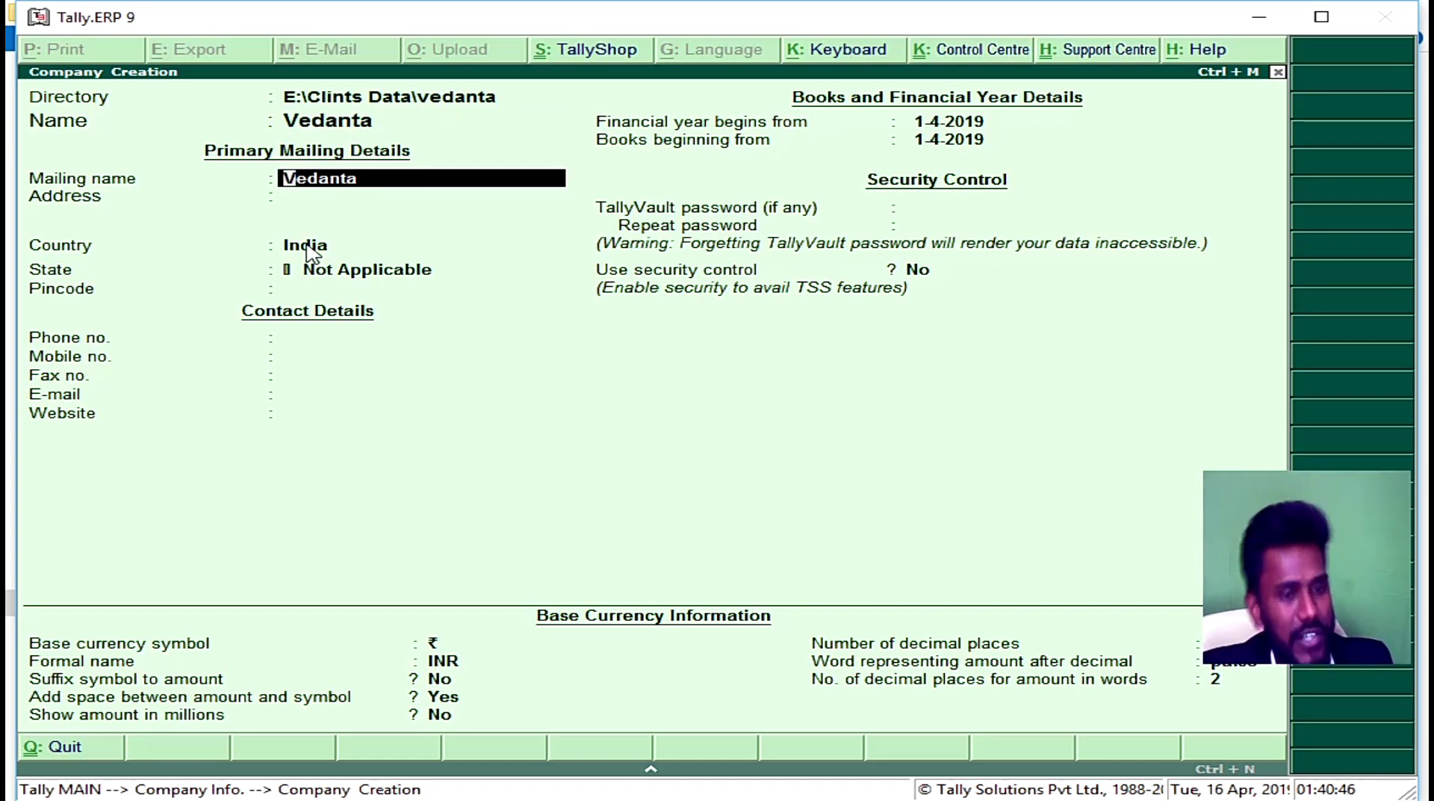
type("Veda")
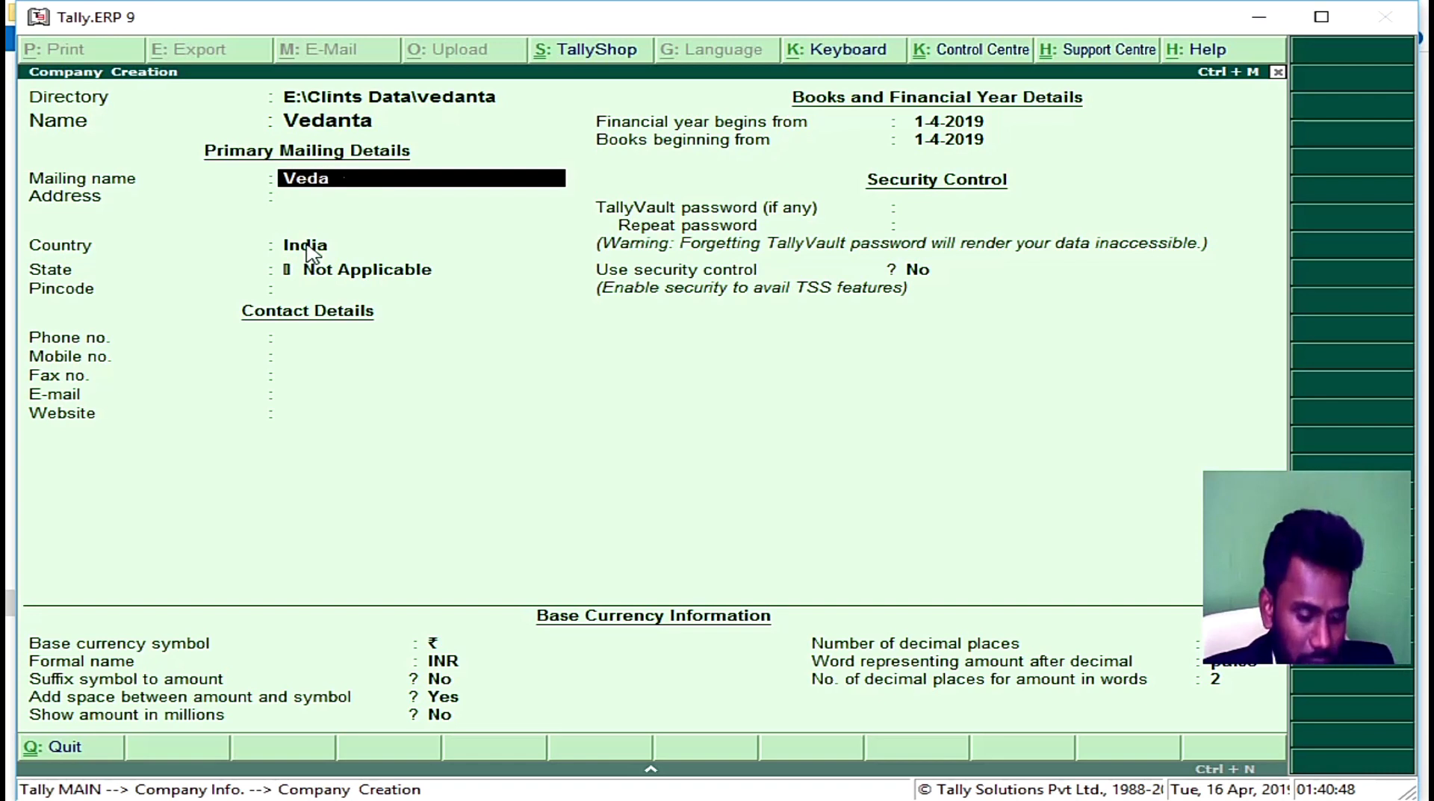
type("nta Edu")
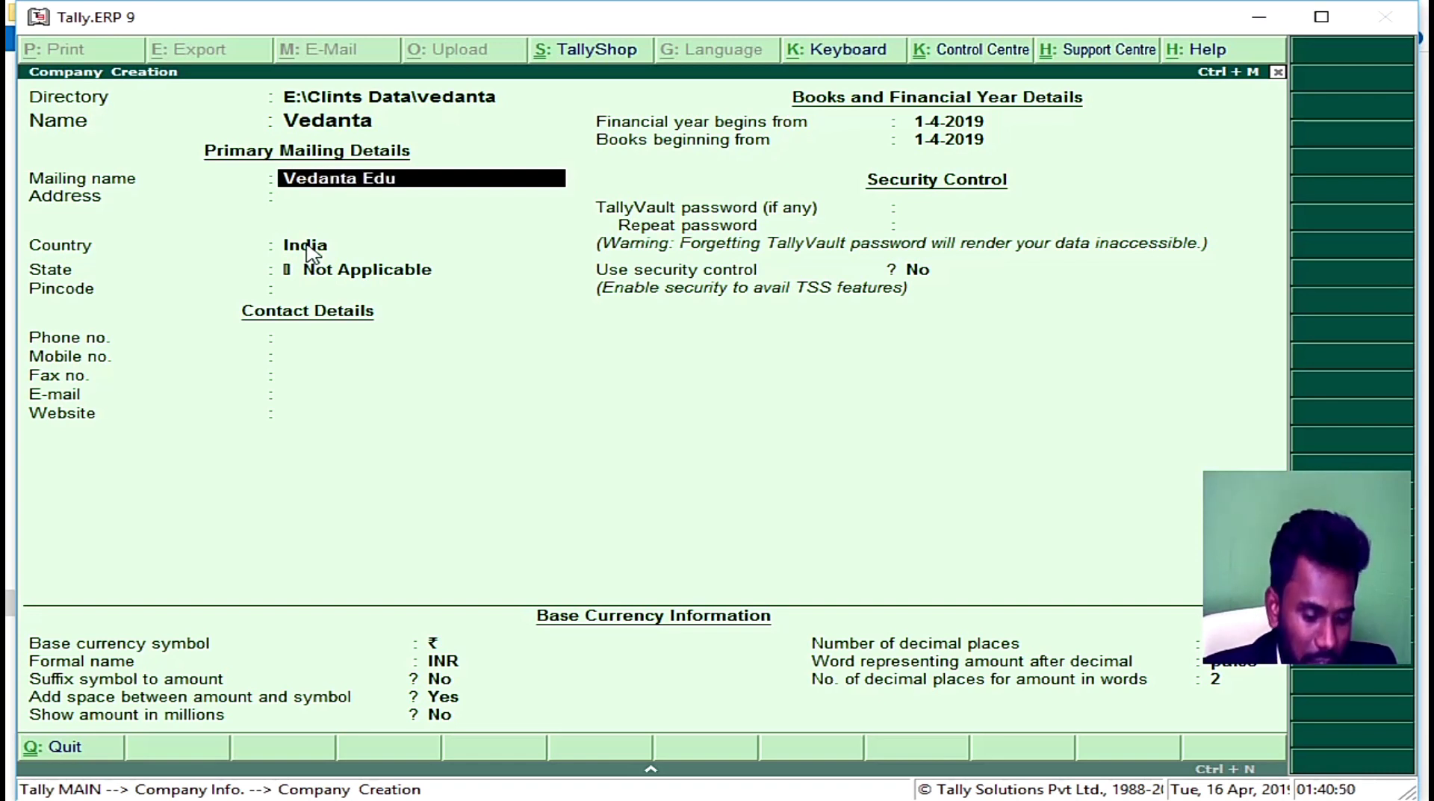
type("cational")
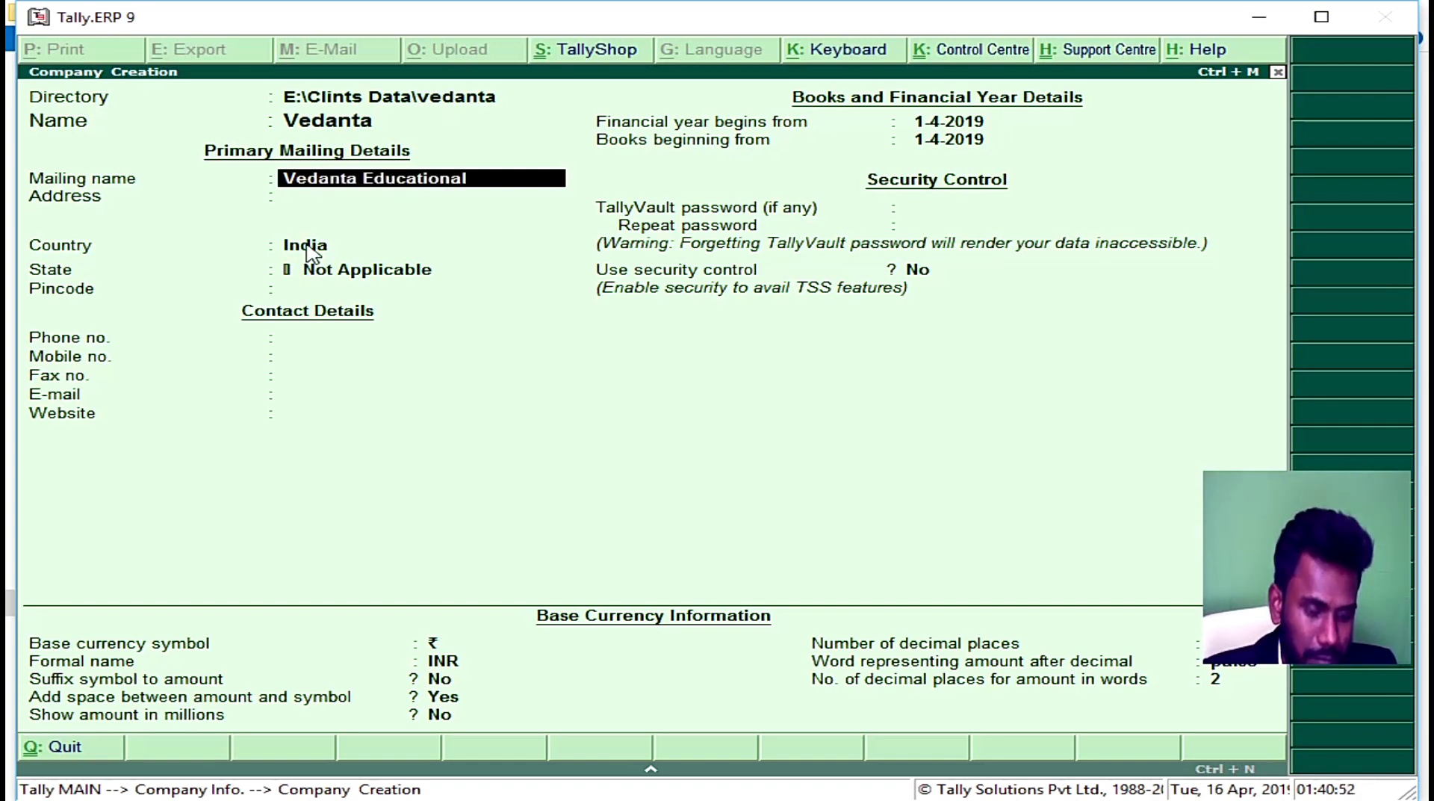
type(" Academy")
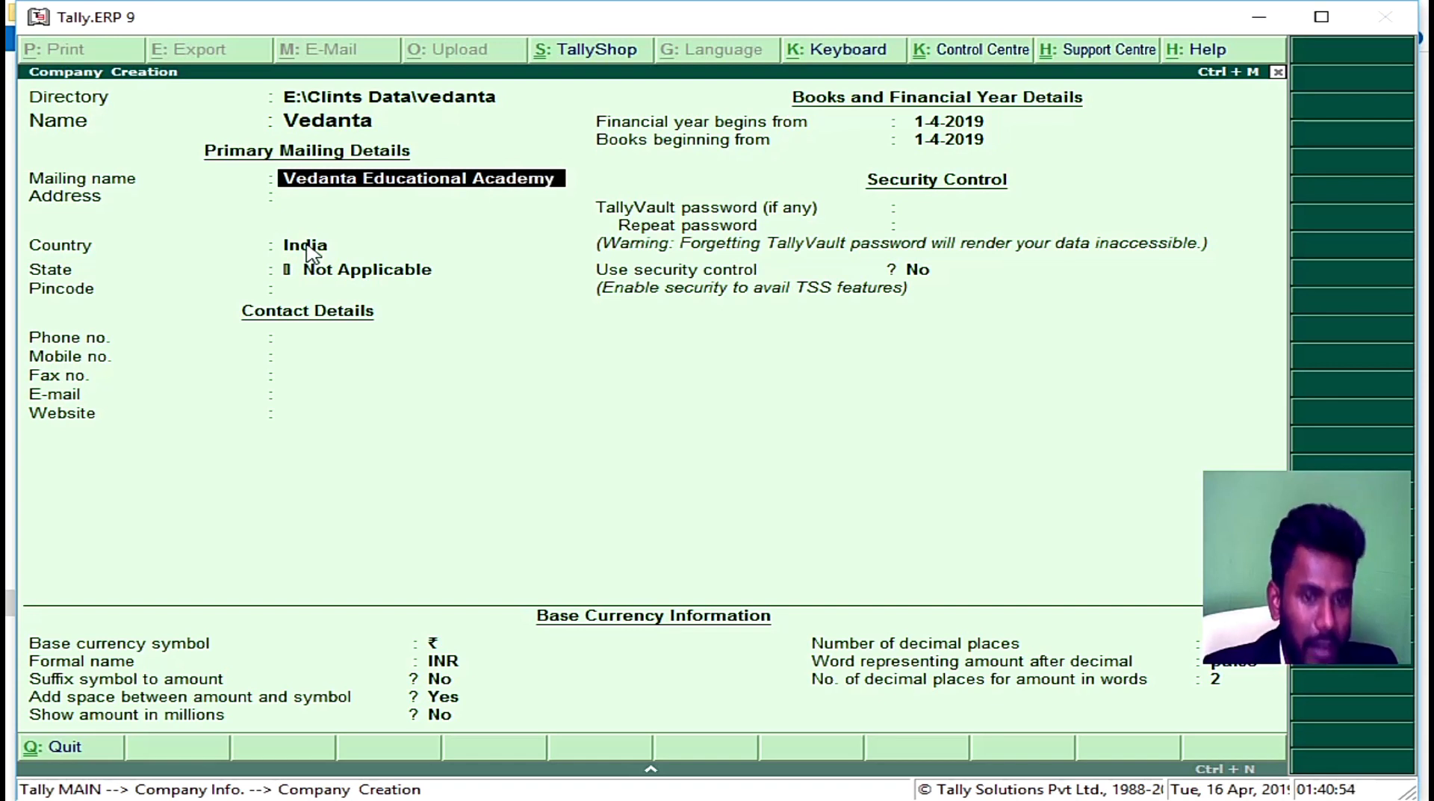
key("Up")
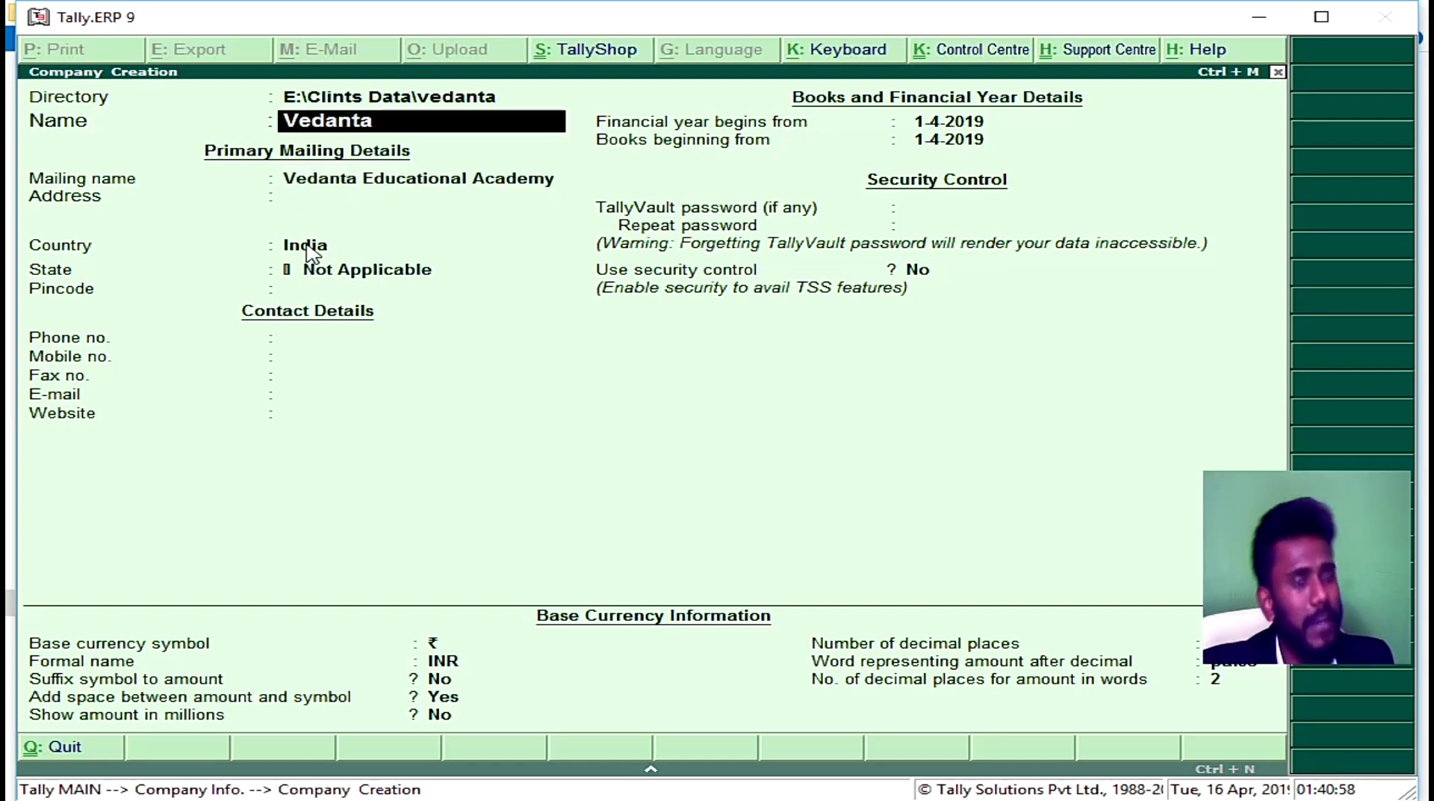
key("Return")
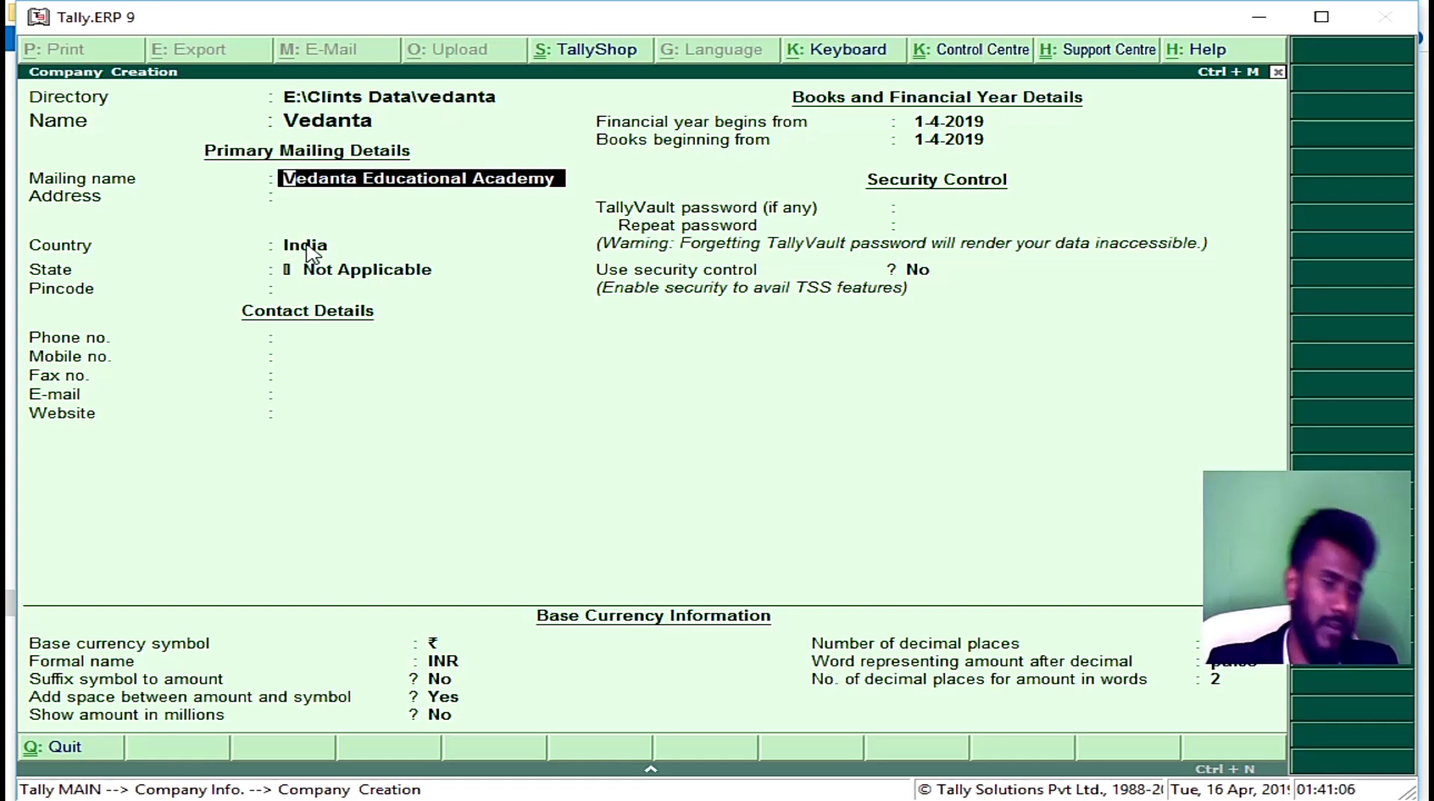
key("Return")
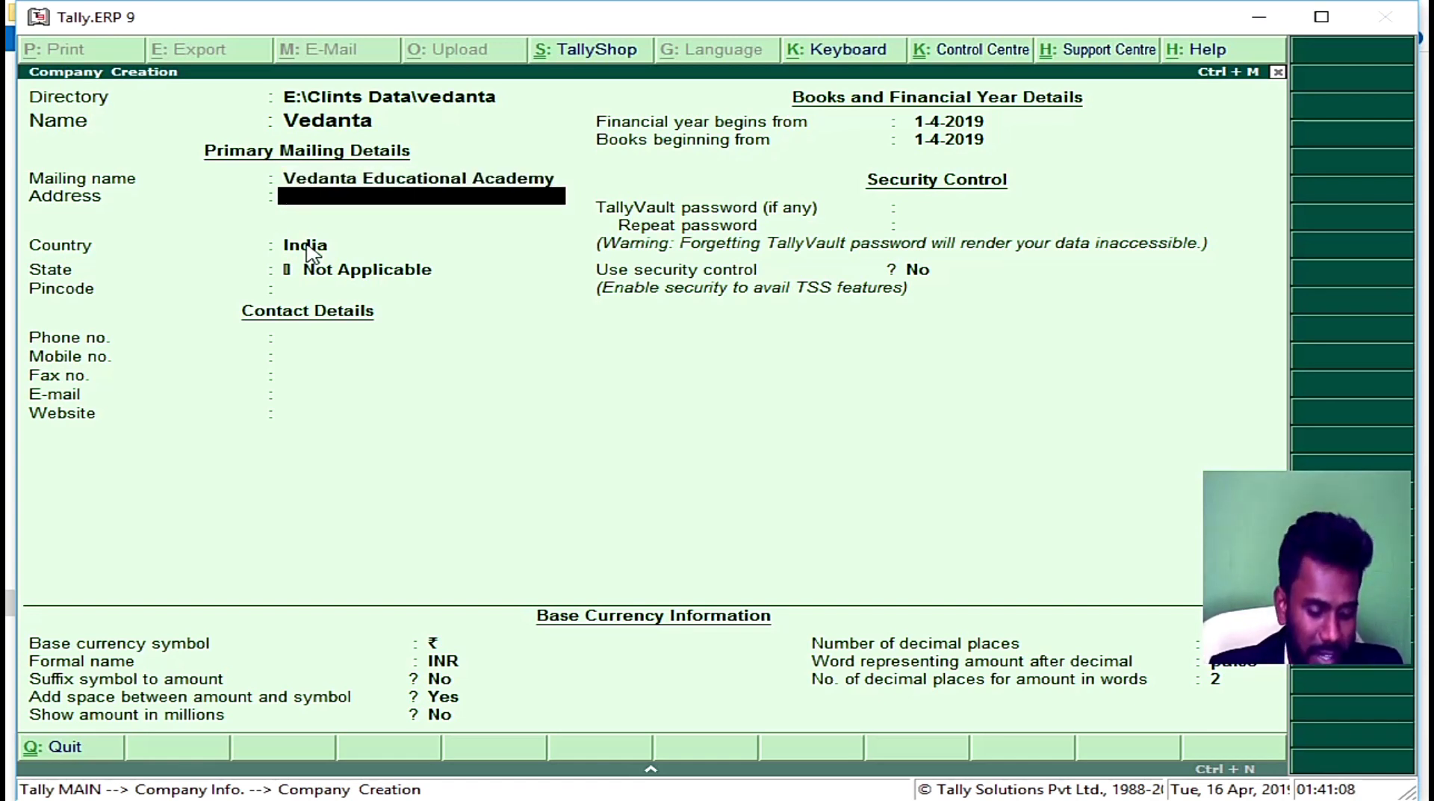
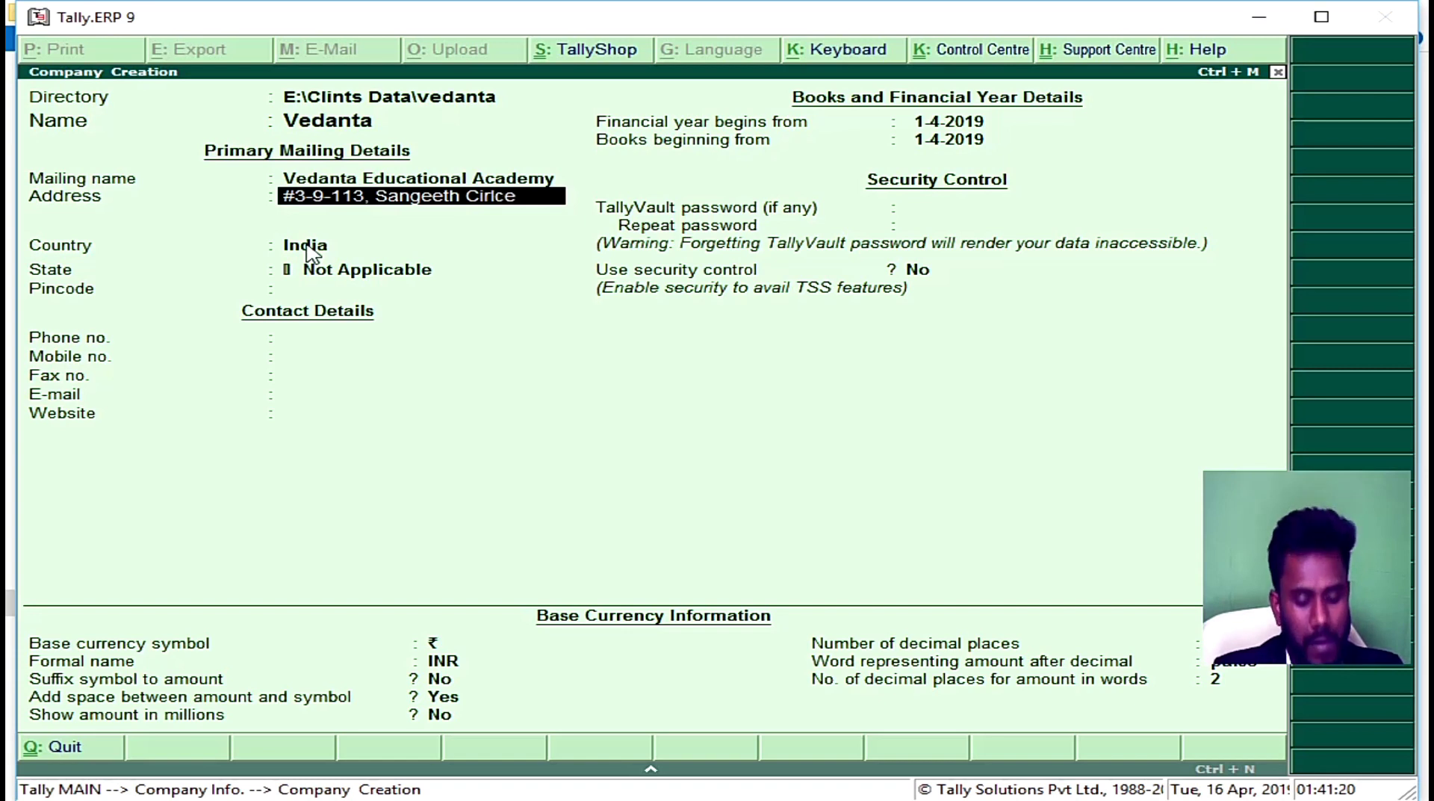
Step: Fill in Vedanta's two-line mailing address, India as country, the state and the pincode
key("Return")
type("Se")
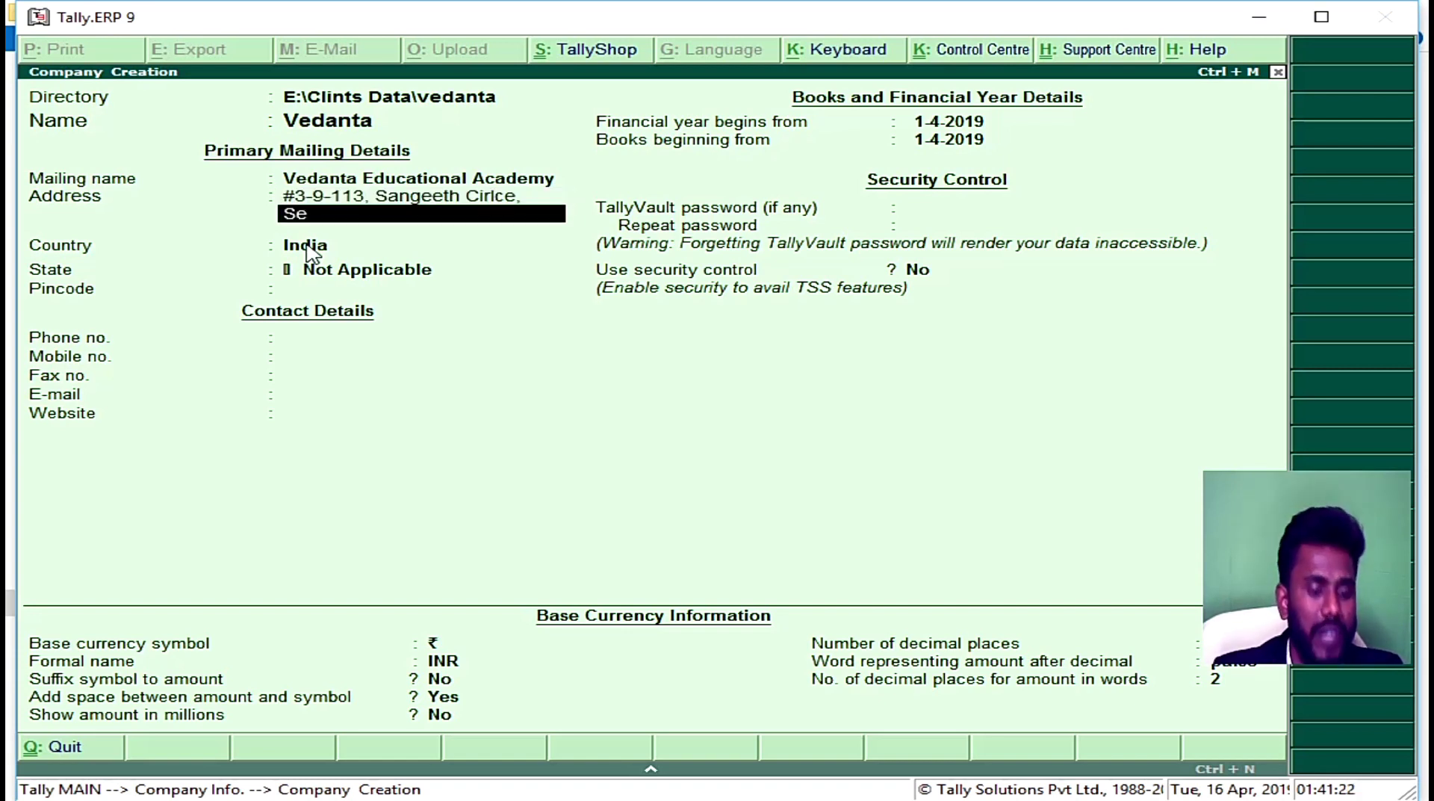
type("cunderabad")
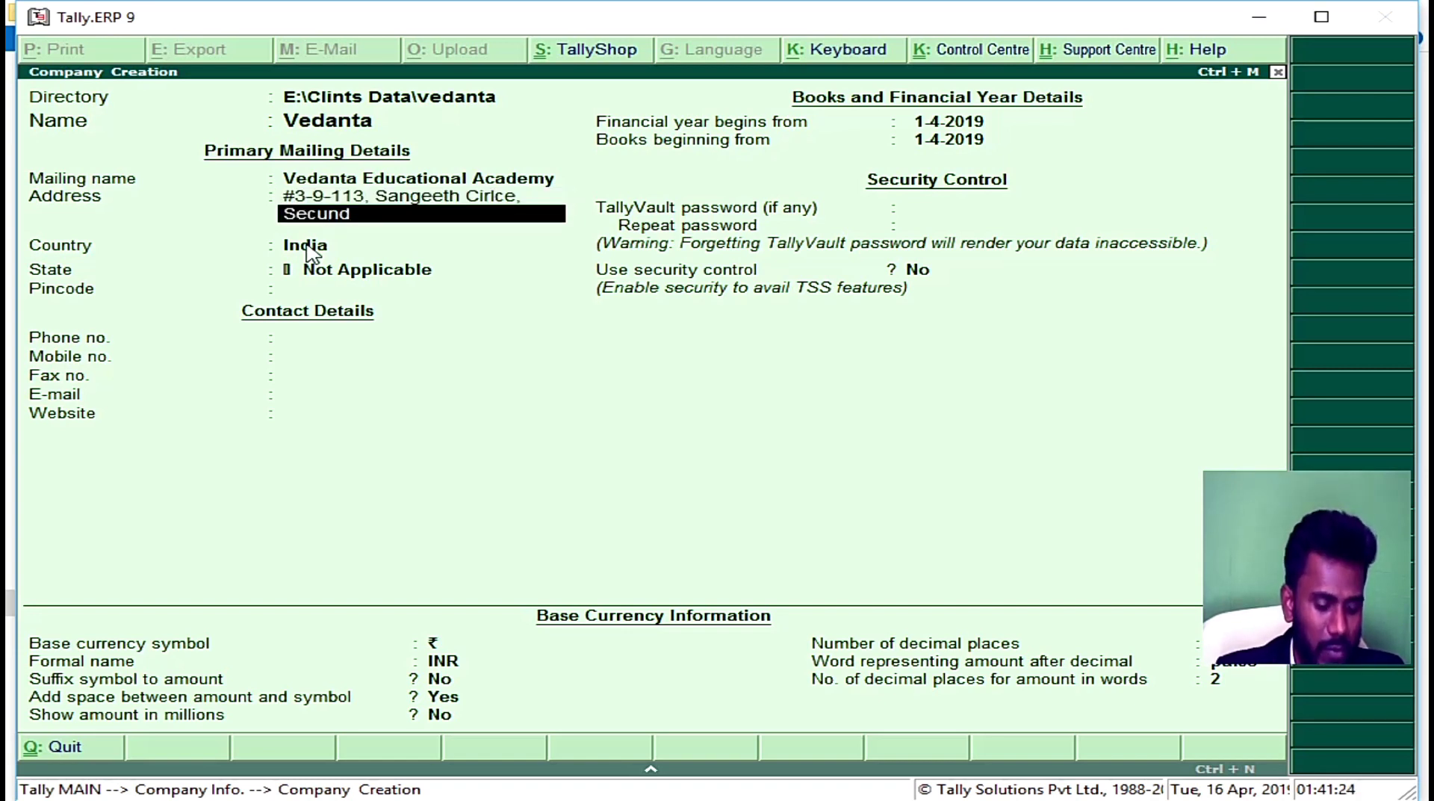
key("Return")
key("Return")
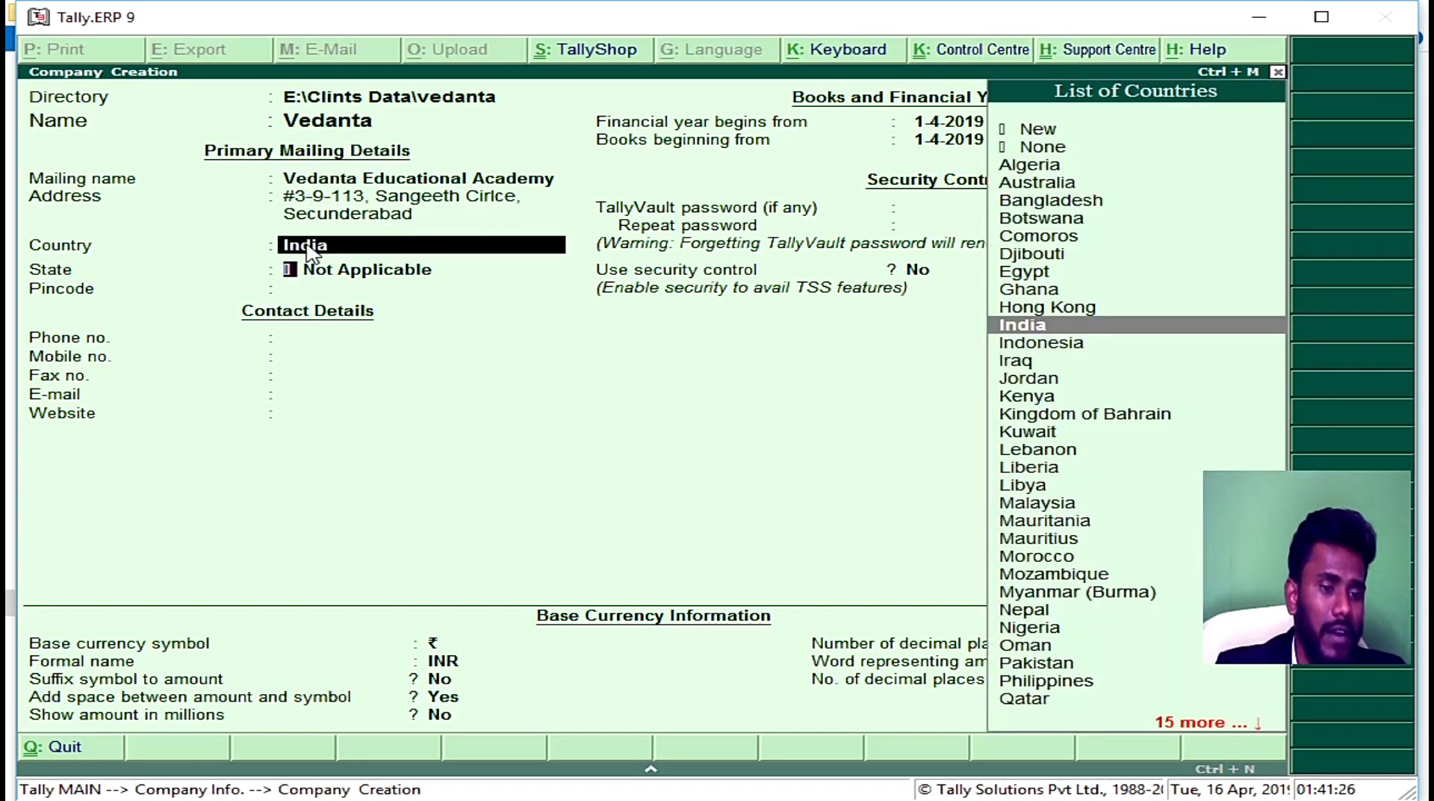
key("Return")
type("Te")
key("Return")
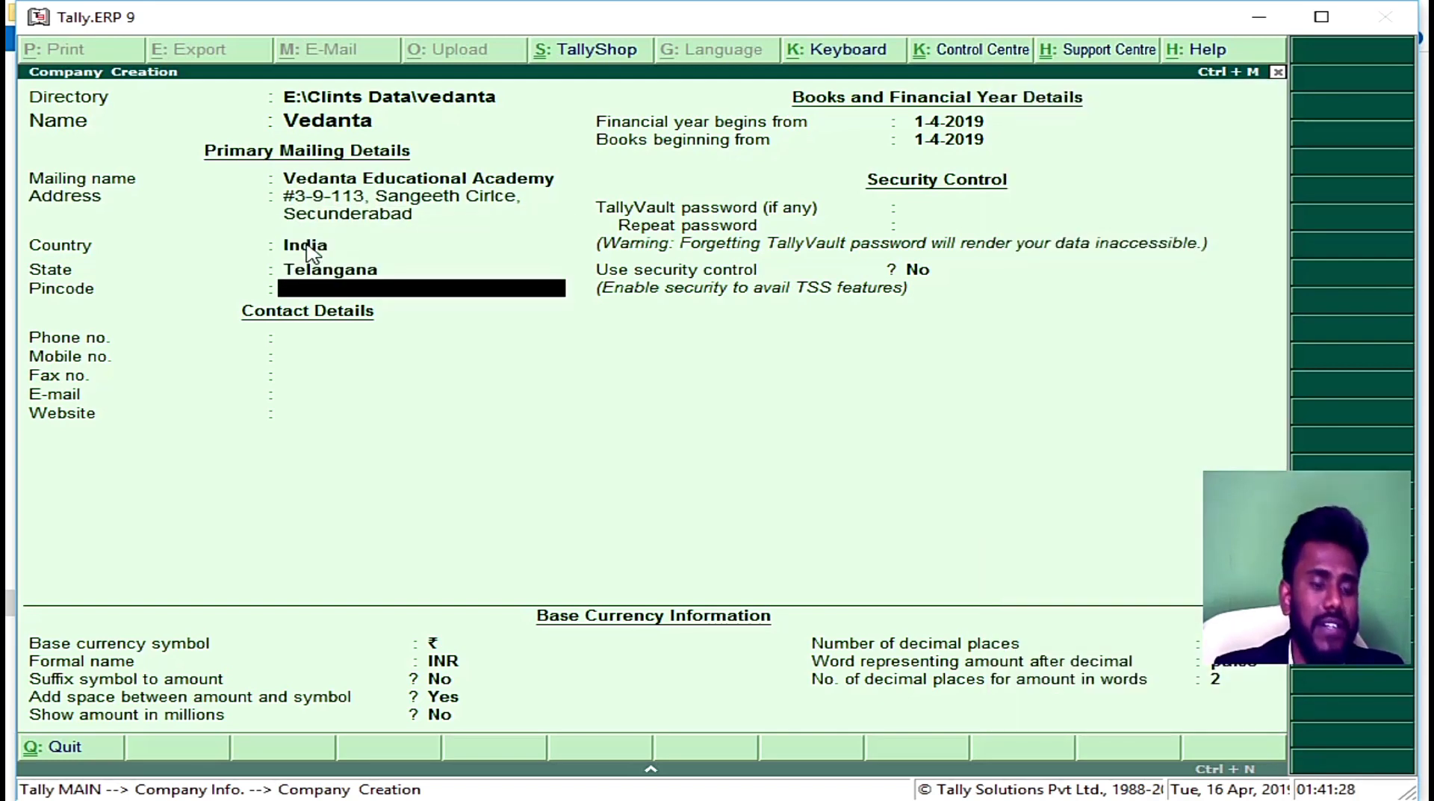
type("500003")
key("Return")
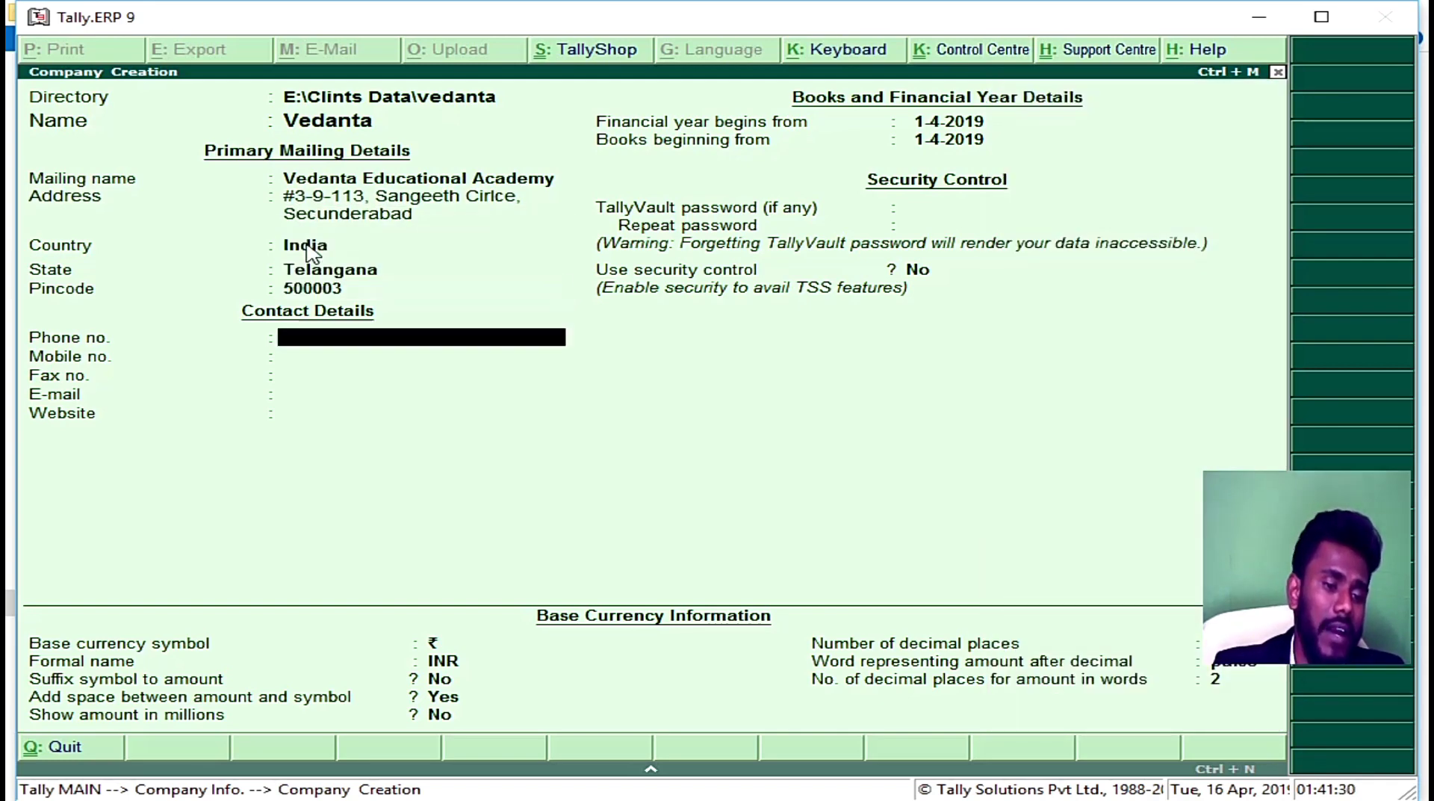
Step: Enter the company's phone number and the corrected mobile number
type("040-123456")
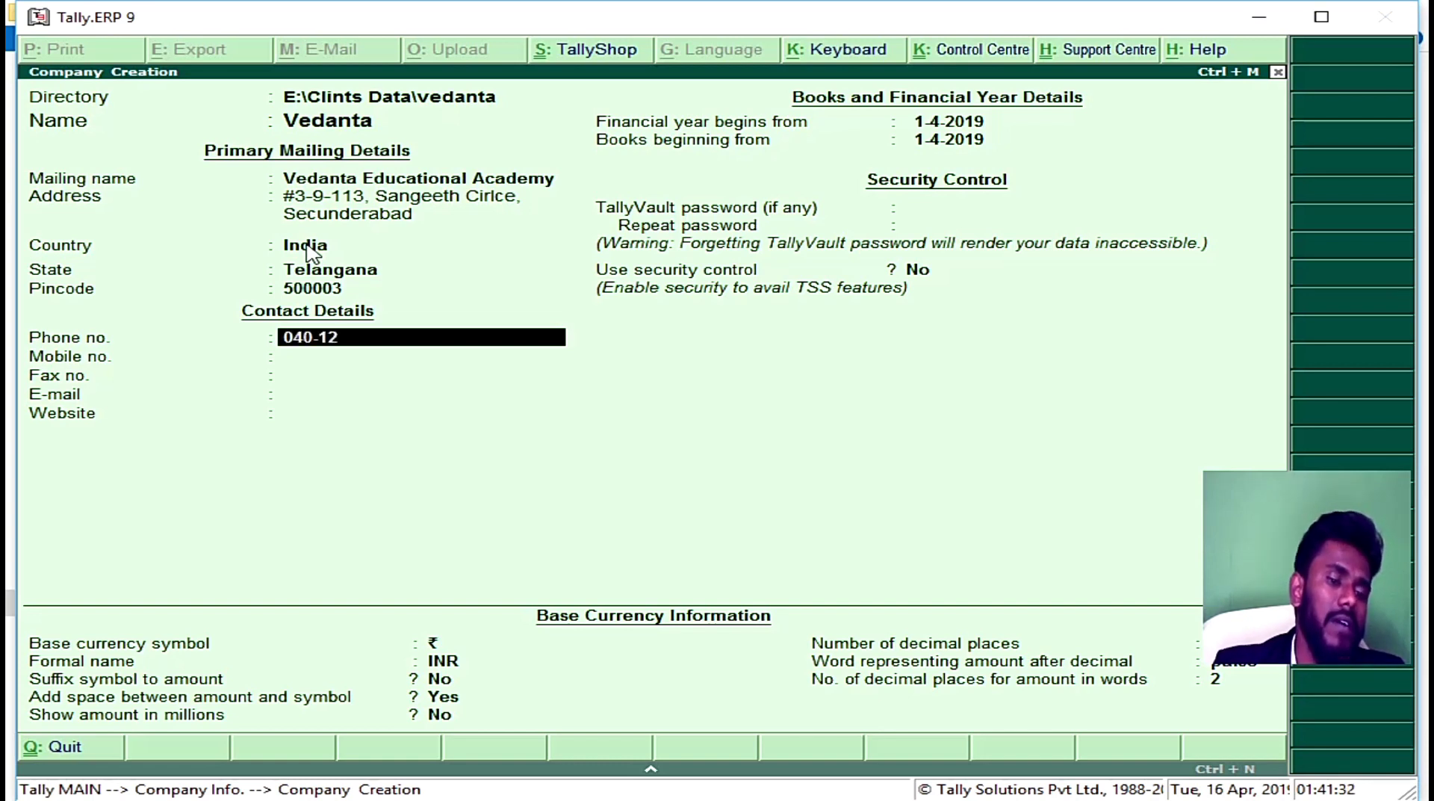
key("Return")
type("988")
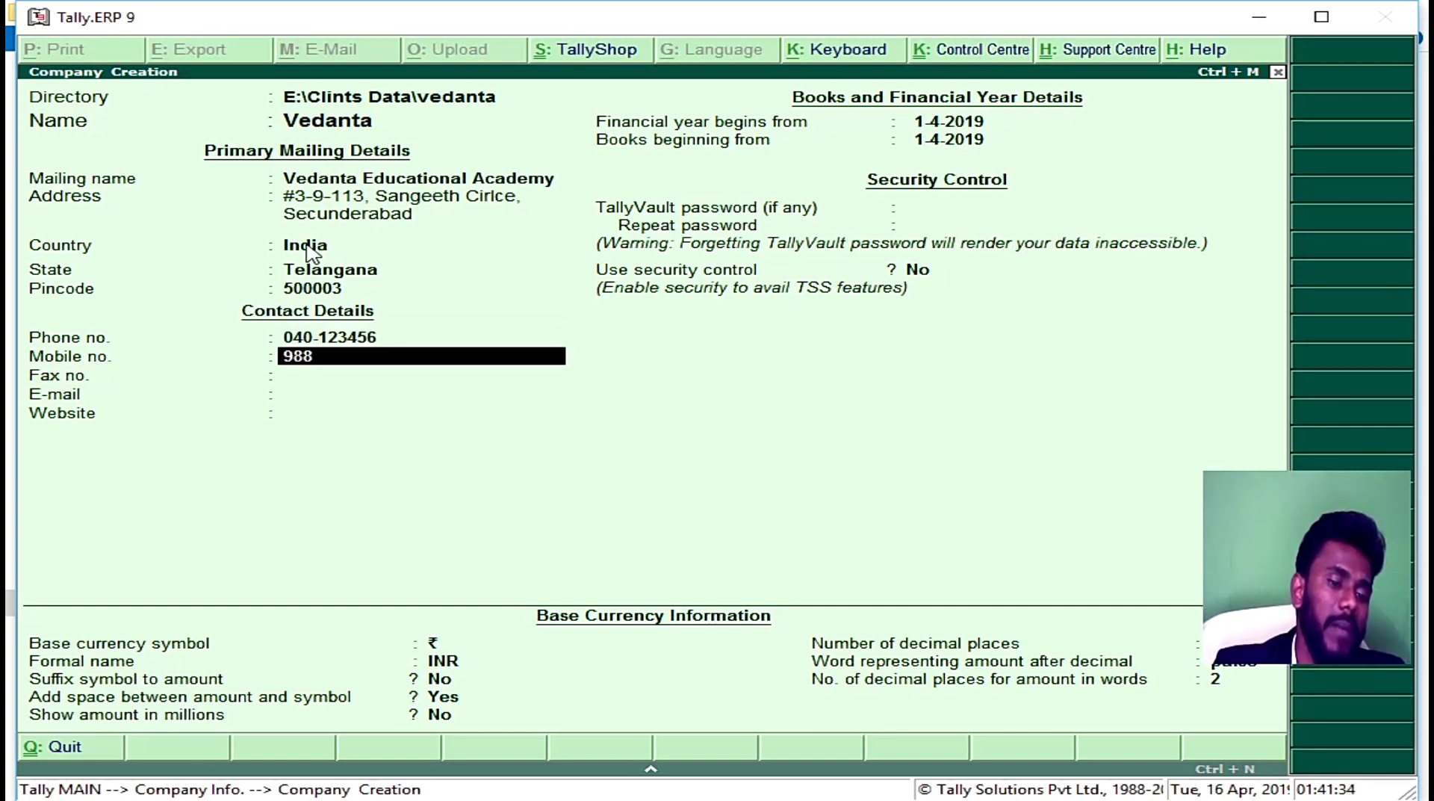
key("BackSpace")
key("BackSpace")
type("36")
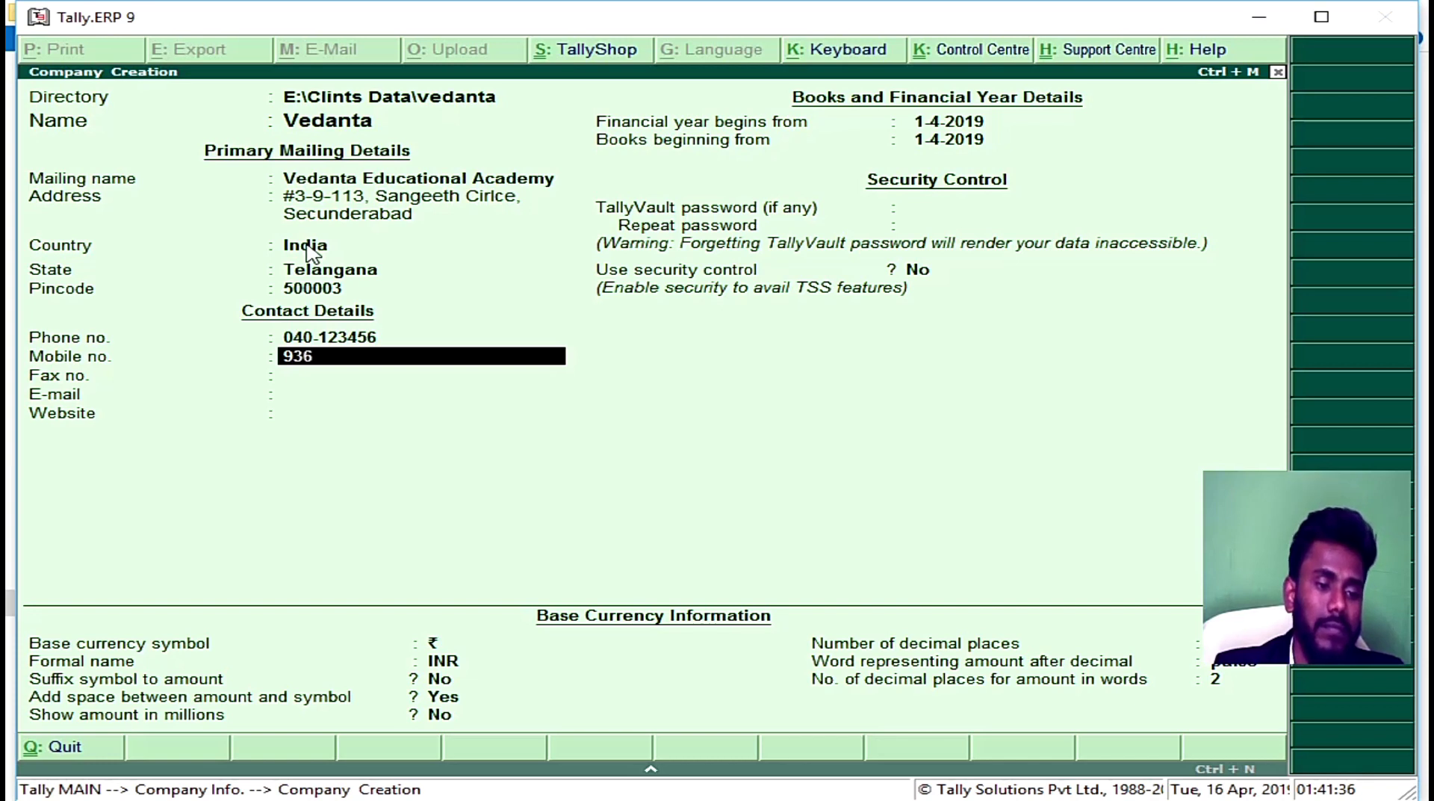
type("-")
key("BackSpace")
key("BackSpace")
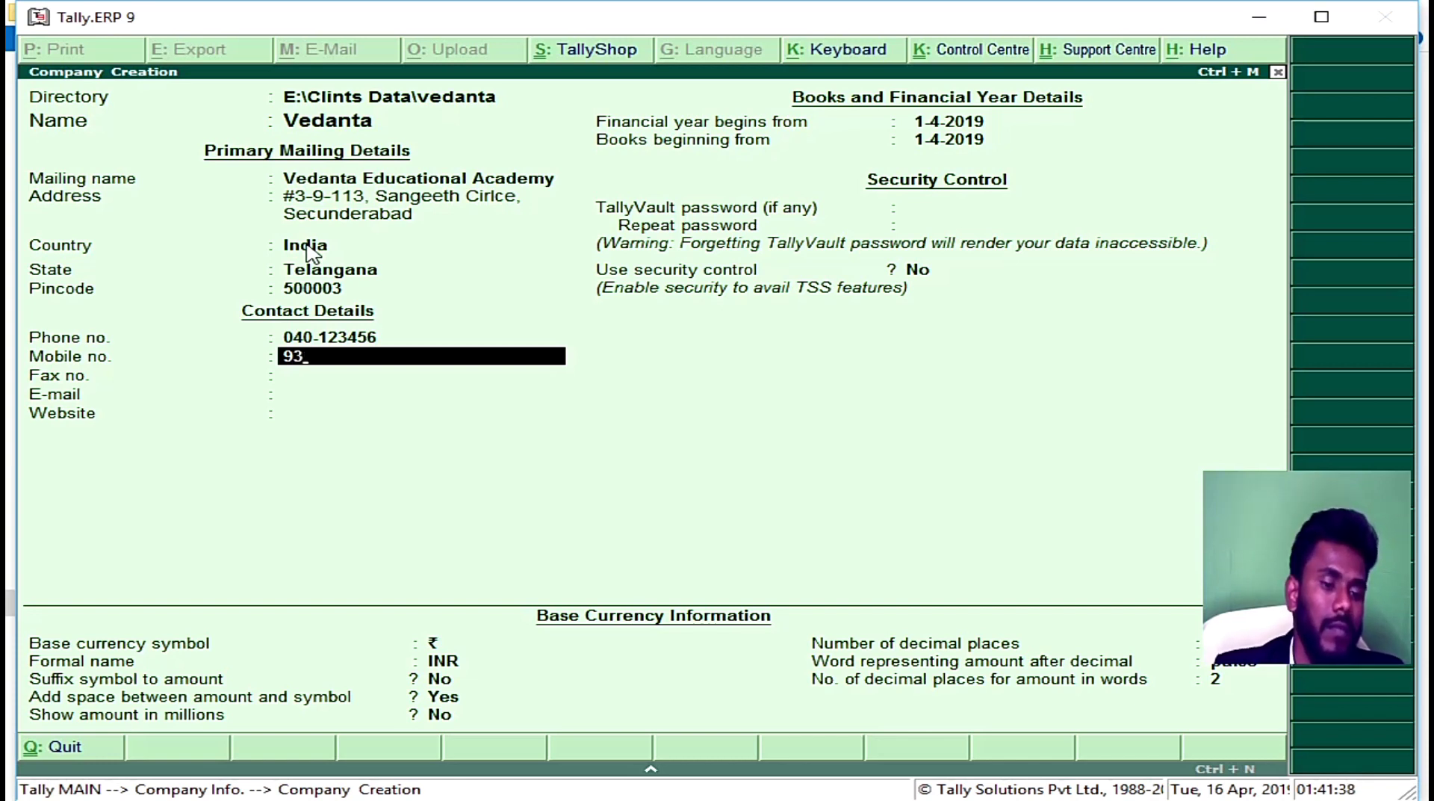
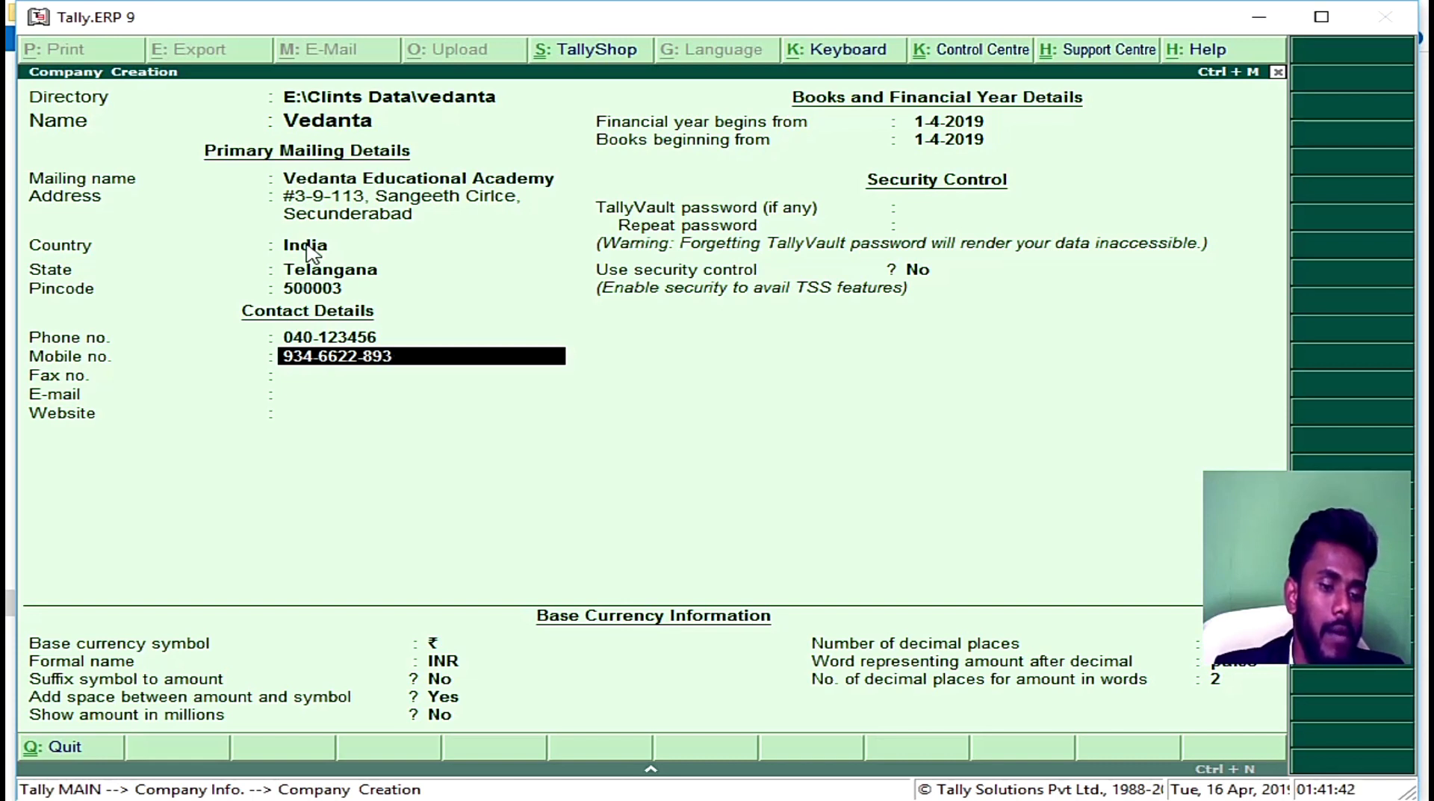
key("Return")
key("Return")
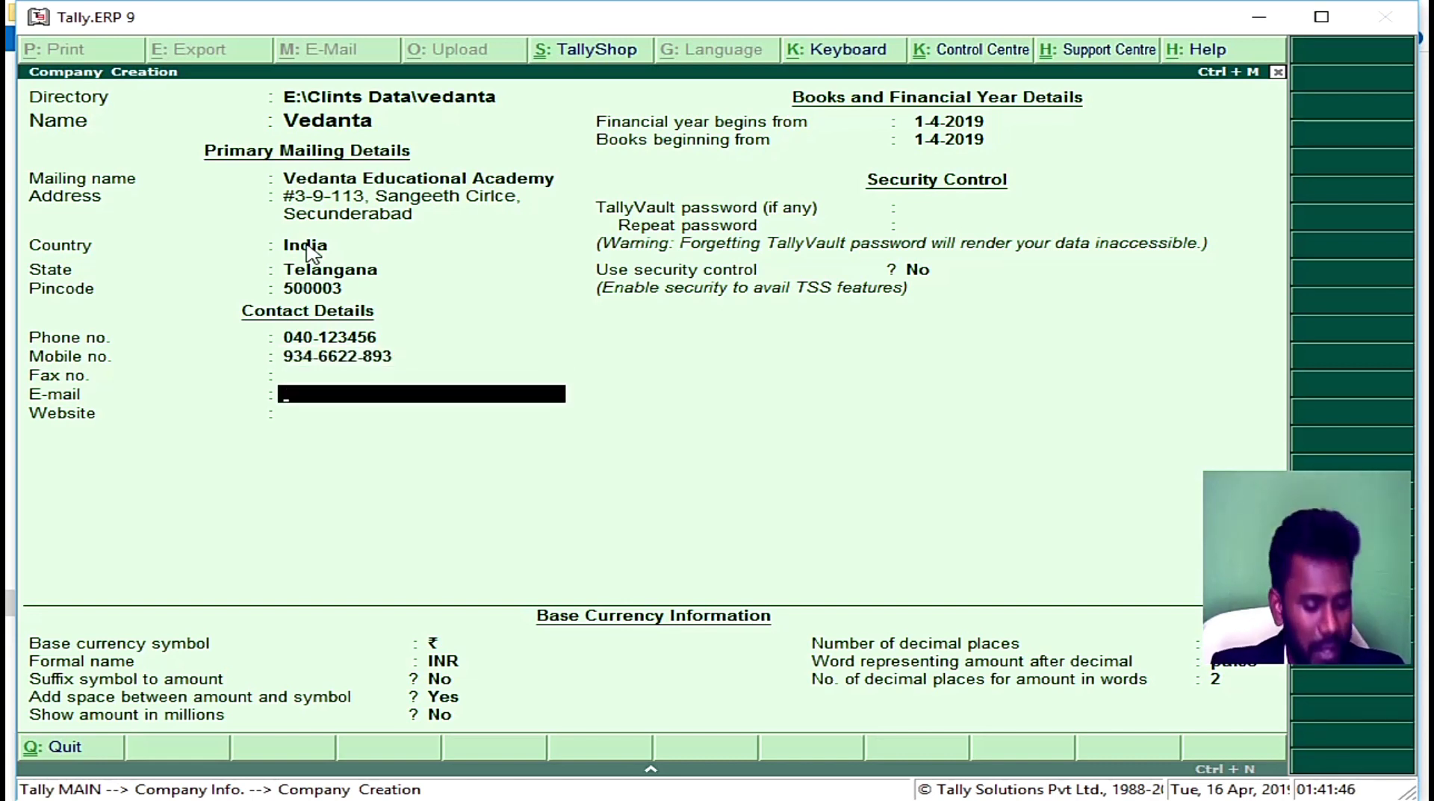
Step: Skip the remaining fields and save the Vedanta company with Ctrl+A
key("Return")
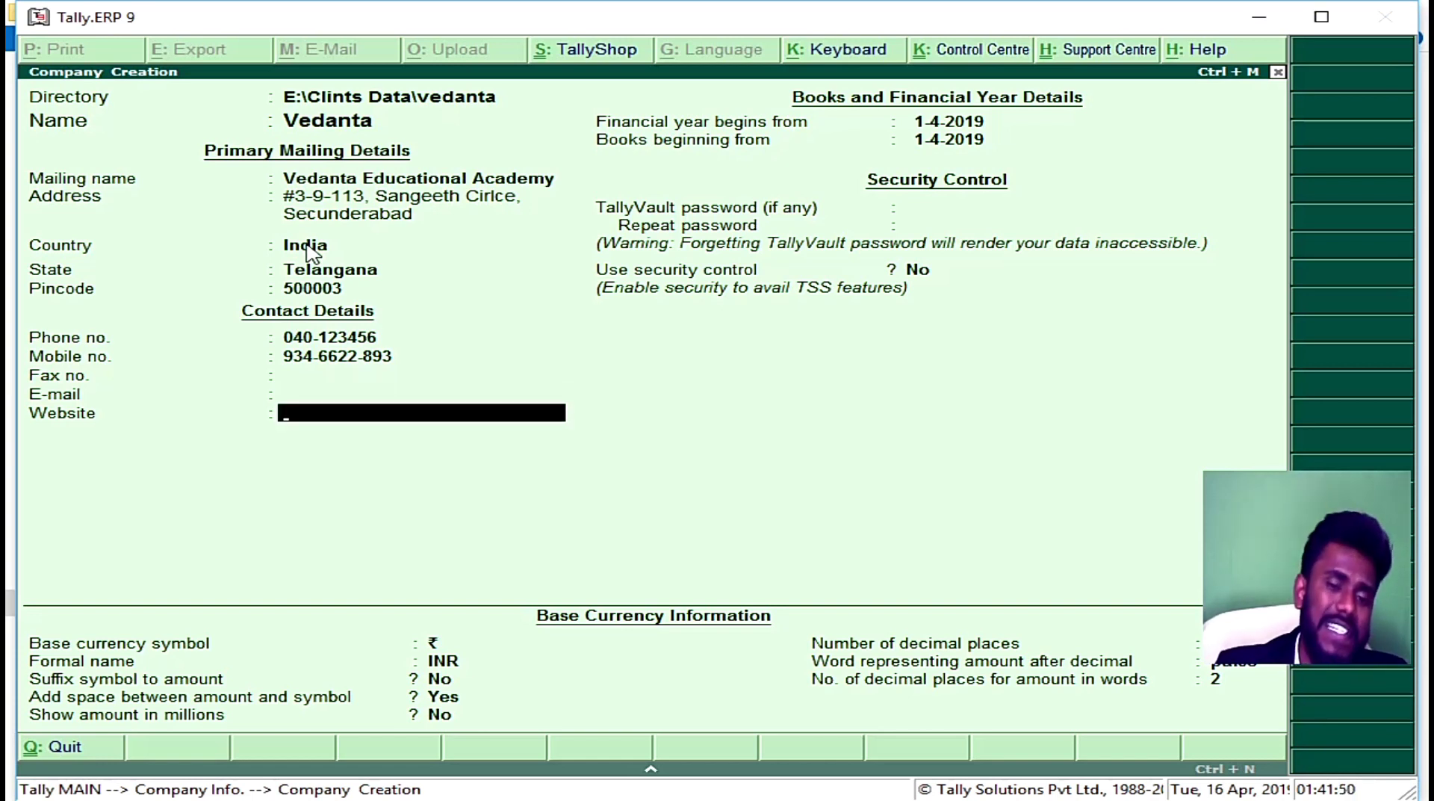
key("Return")
key("Return")
key("Return")
key("Return")
key("Return")
key("Return")
key("Return")
key("Return")
key("Return")
key("Return")
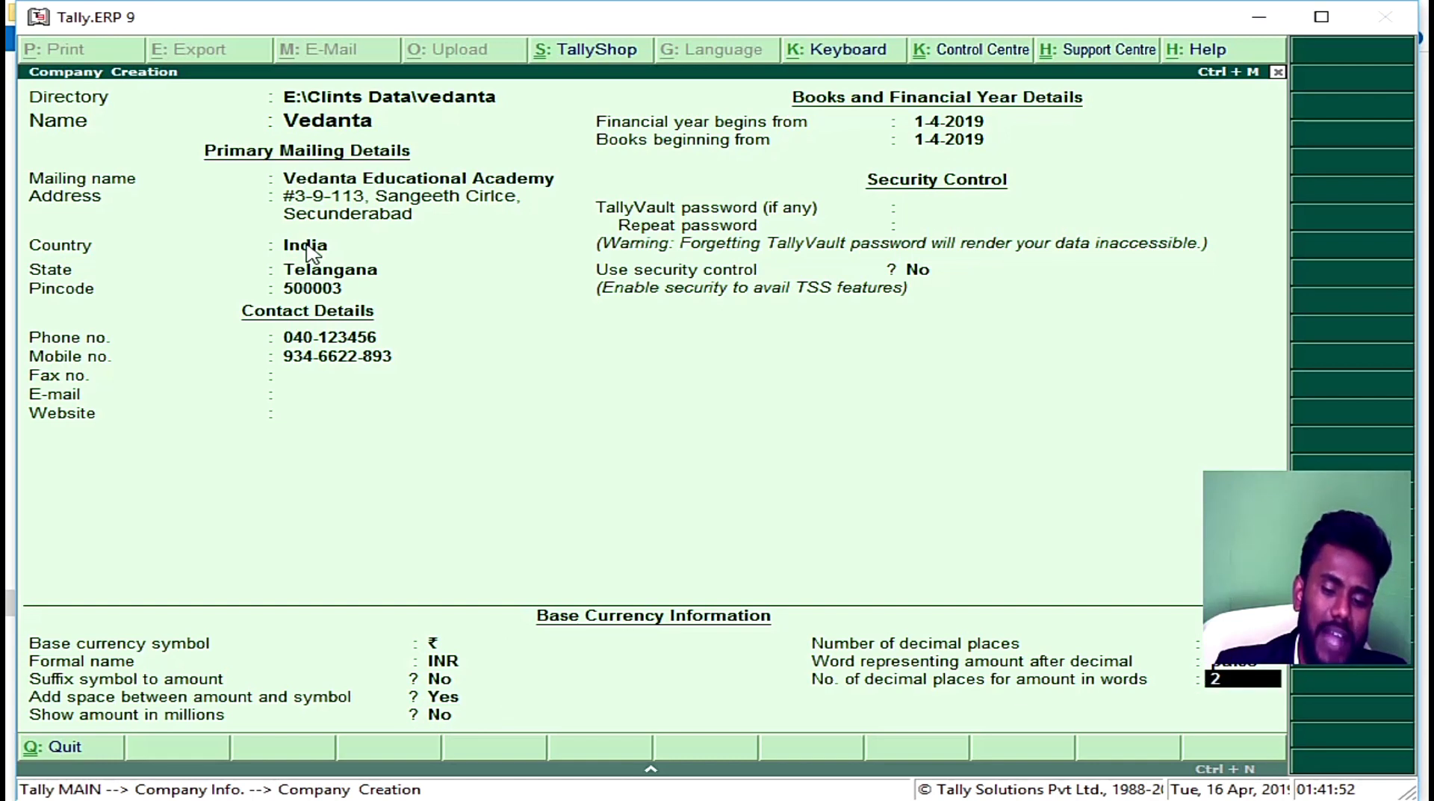
key("Return")
key("n")
key("BackSpace")
key("BackSpace")
key("BackSpace")
key("BackSpace")
key("BackSpace")
key("BackSpace")
key("BackSpace")
key("BackSpace")
key("BackSpace")
key("BackSpace")
key("BackSpace")
key("BackSpace")
key("BackSpace")
key("BackSpace")
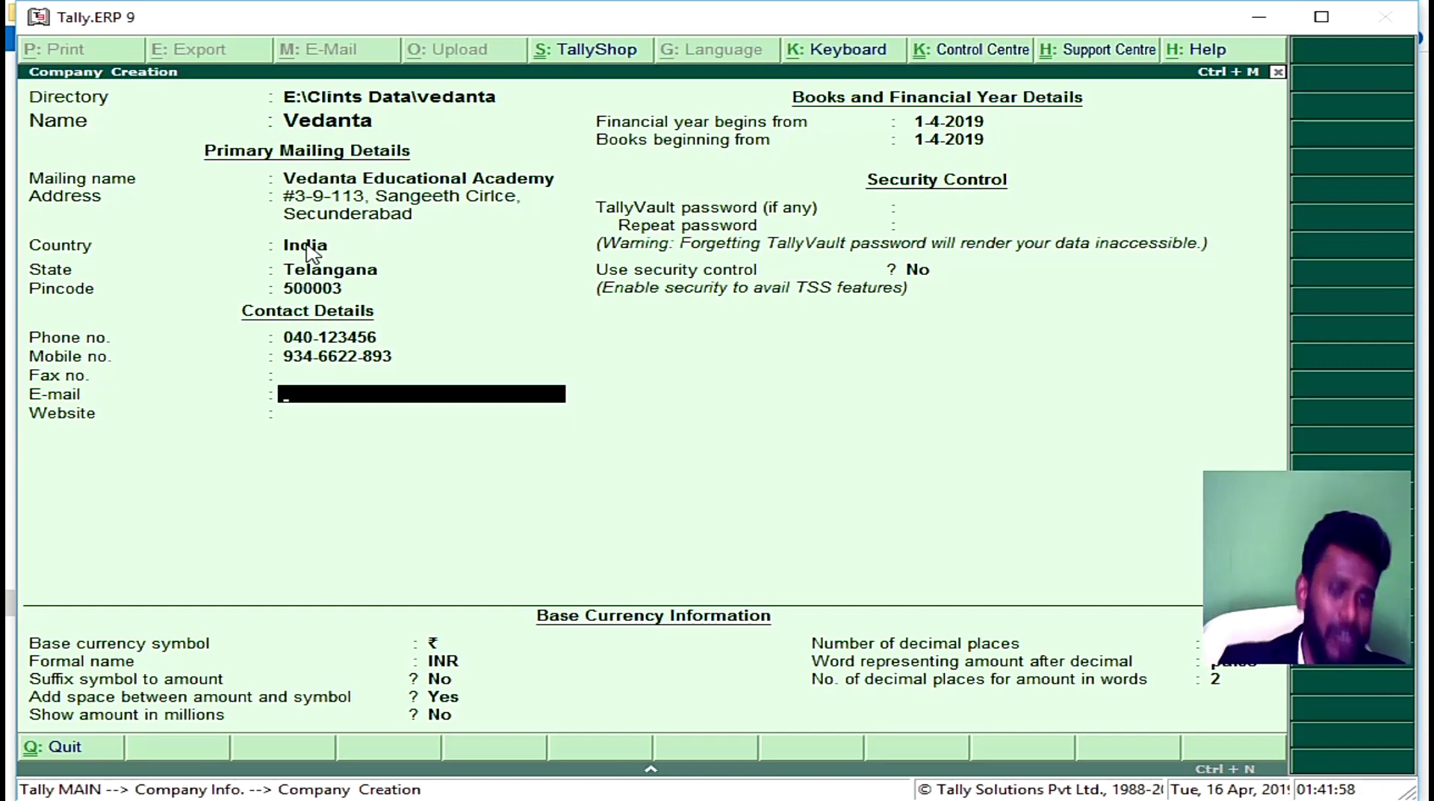
key("ctrl+a")
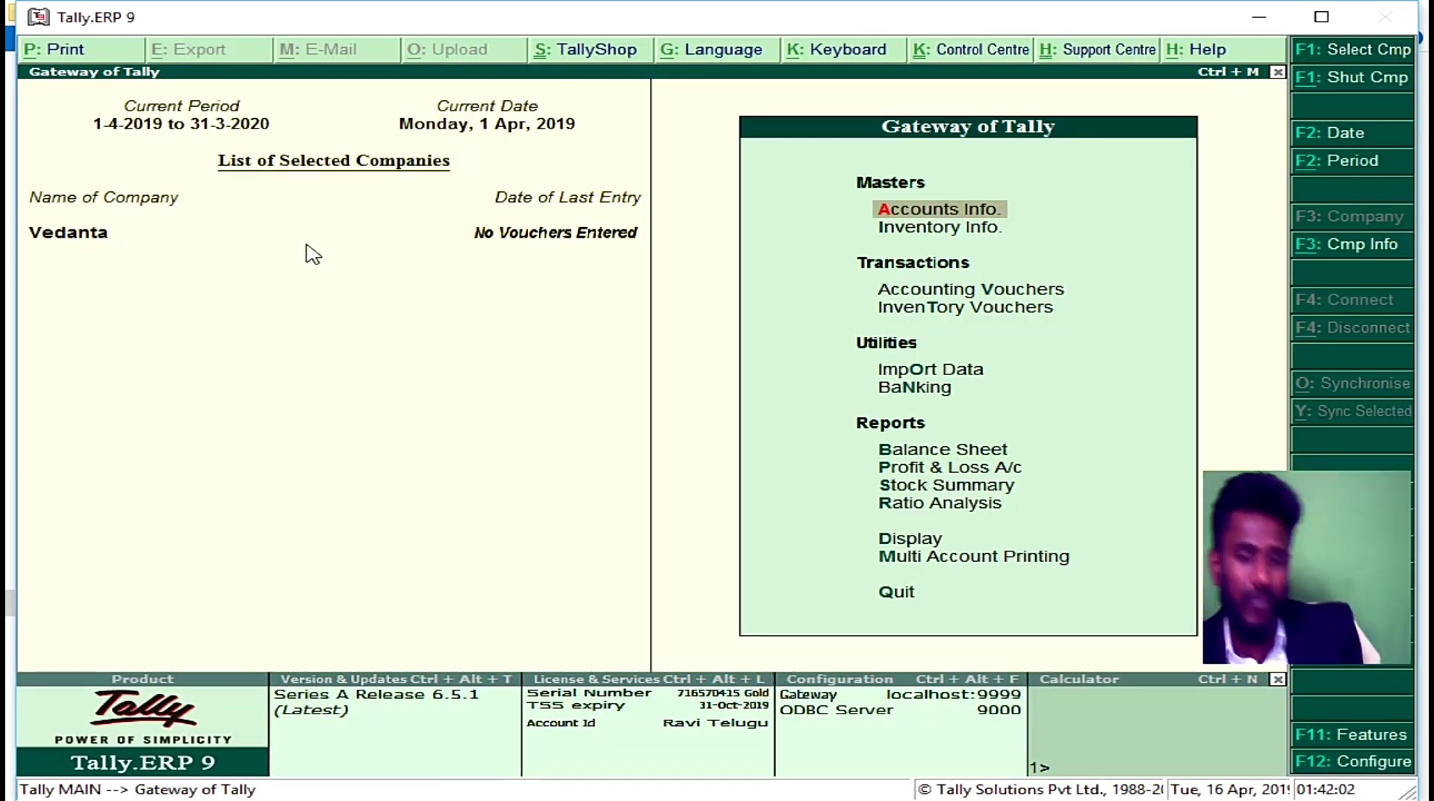
Step: Open a Sales voucher for Vedanta through Accounting Vouchers
key("Down")
key("Down")
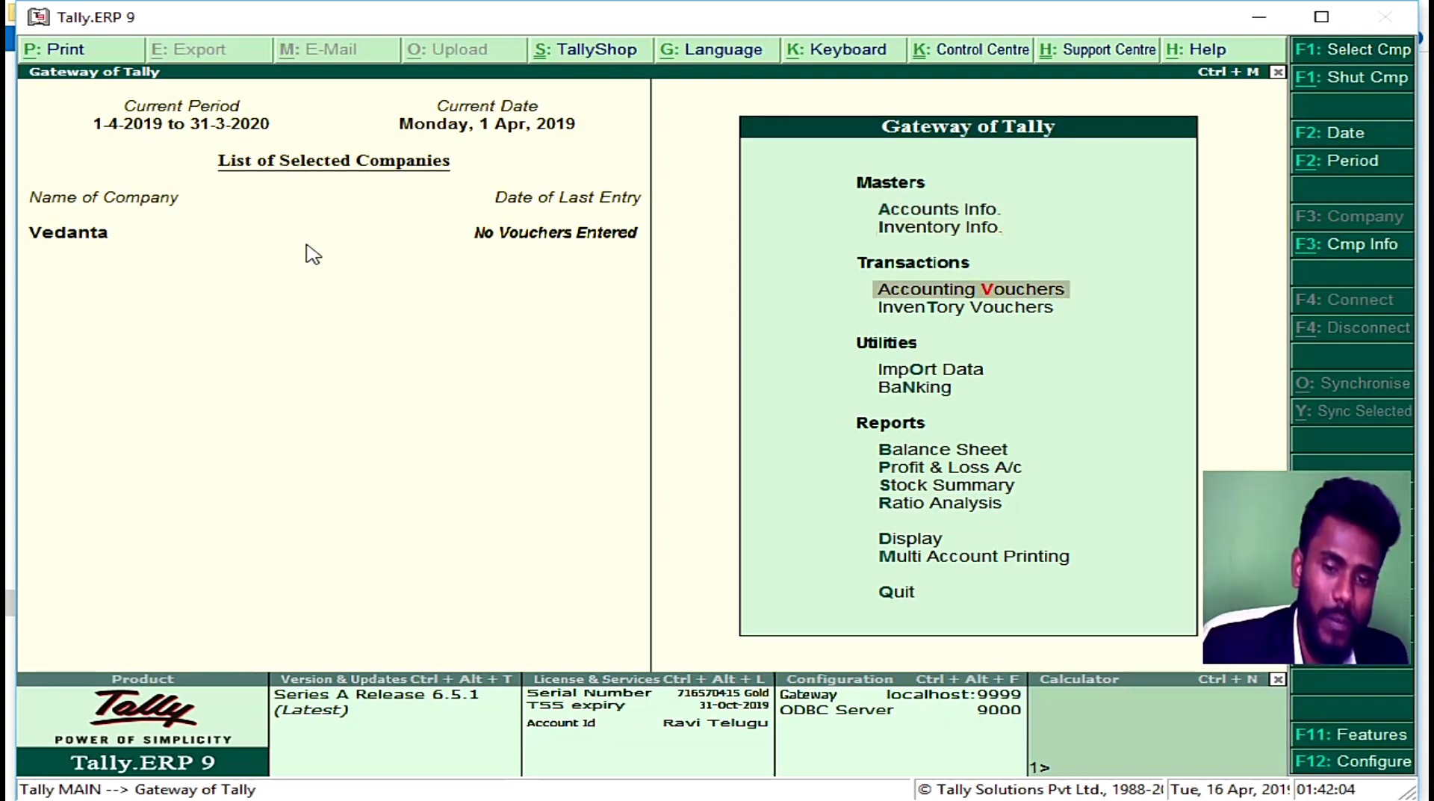
key("Return")
key("F8")
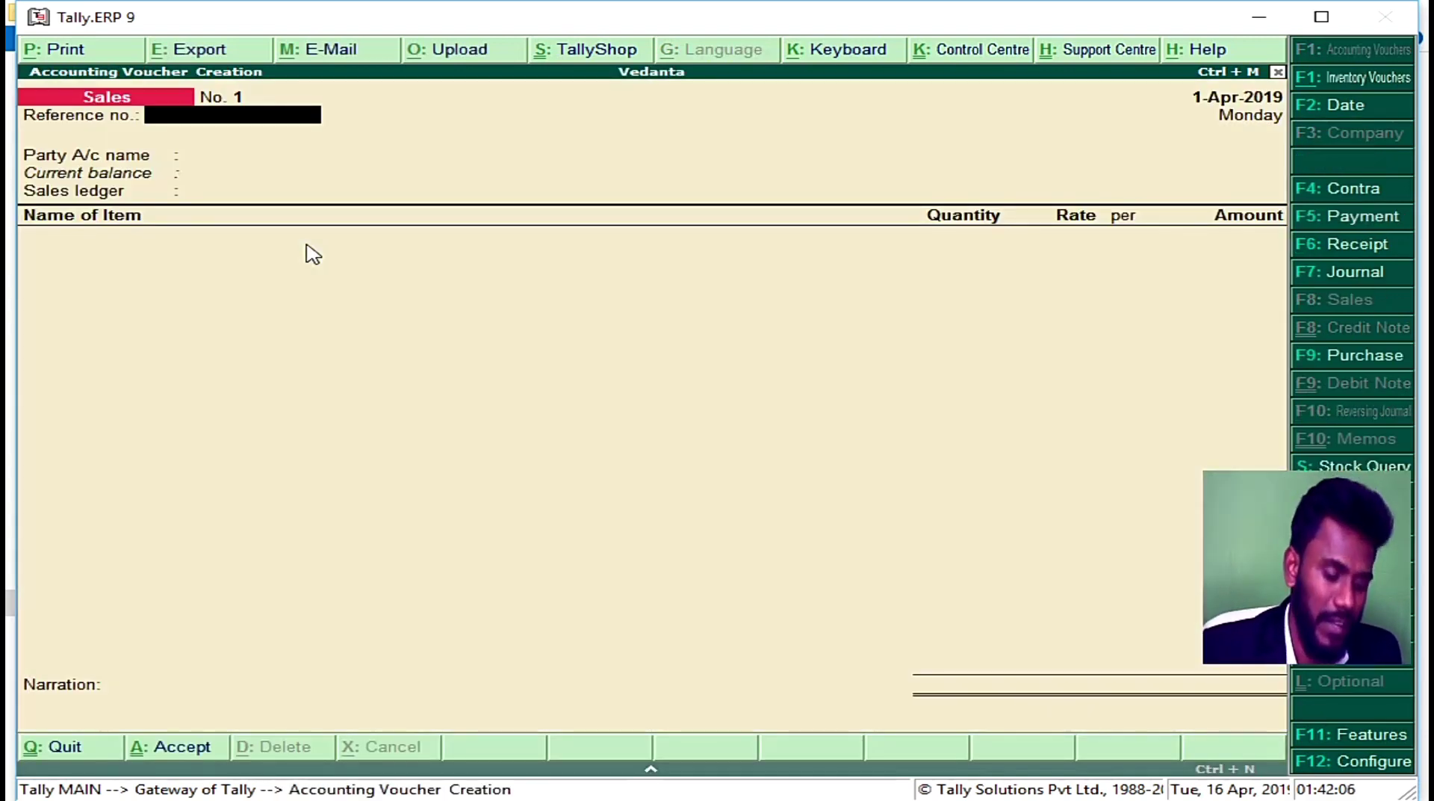
key("alt+p")
key("Escape")
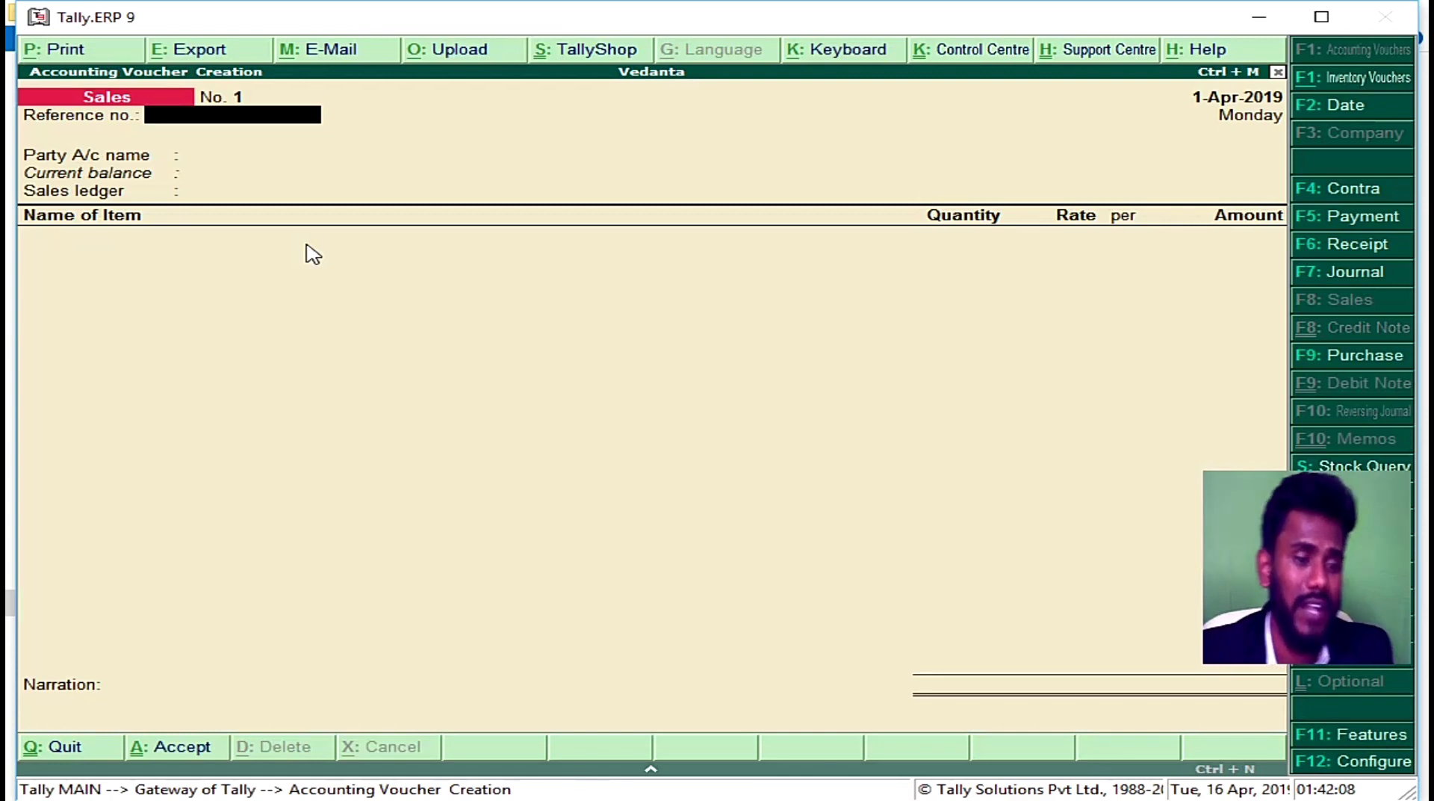
Step: Print-preview the blank sales invoice, zoom in on it, then close the preview
key("alt+p")
key("alt+i")
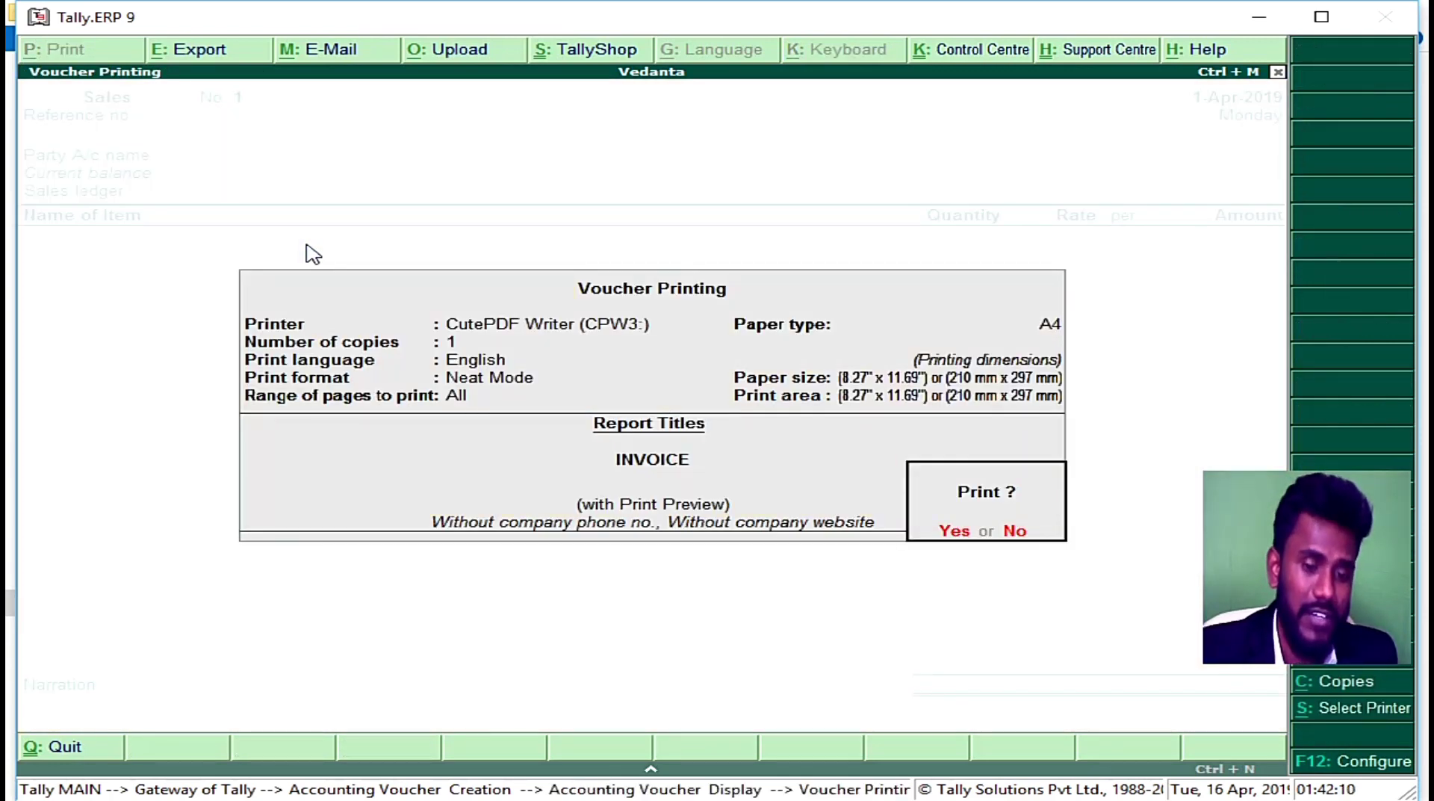
key("Return")
key("alt+z")
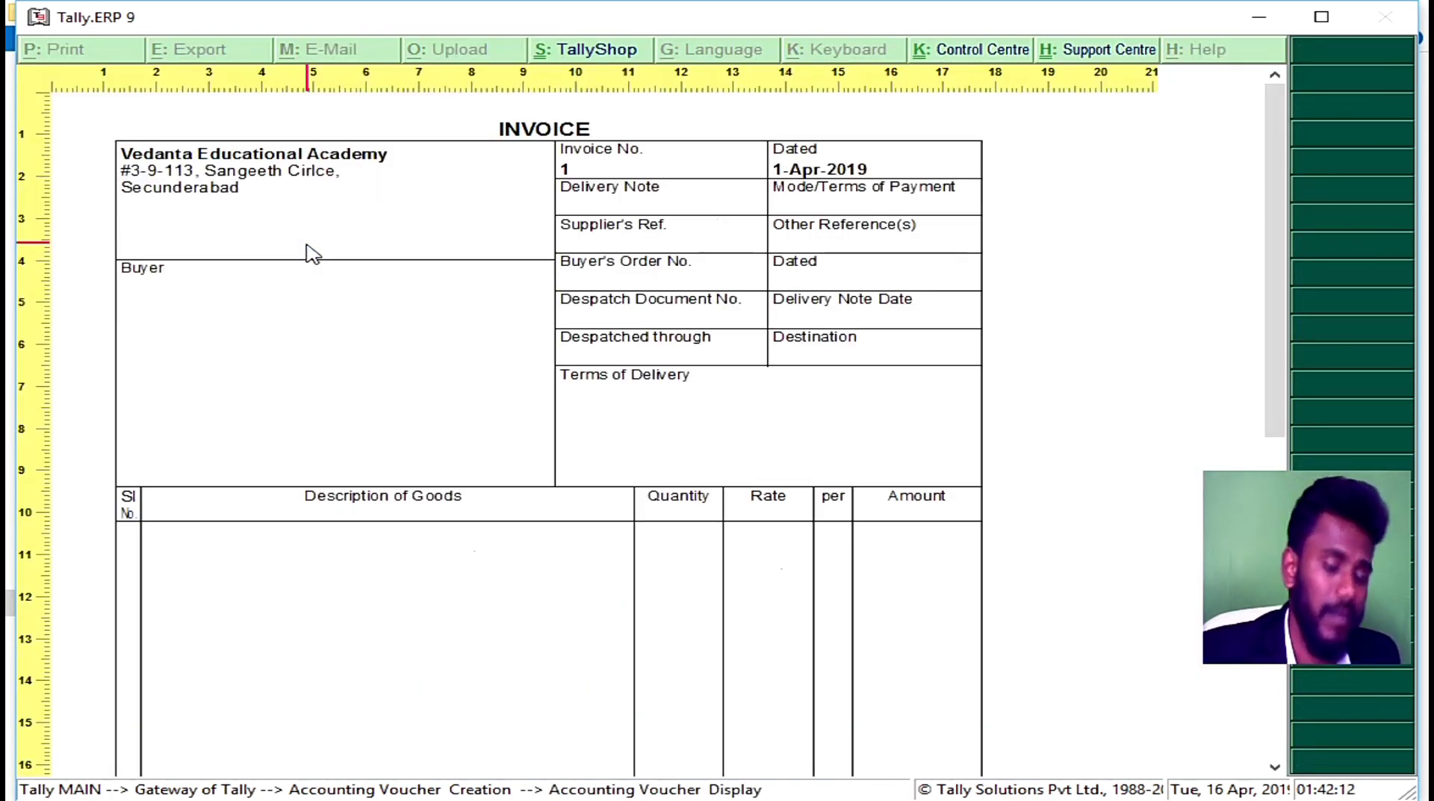
key("alt+z")
key("alt+z")
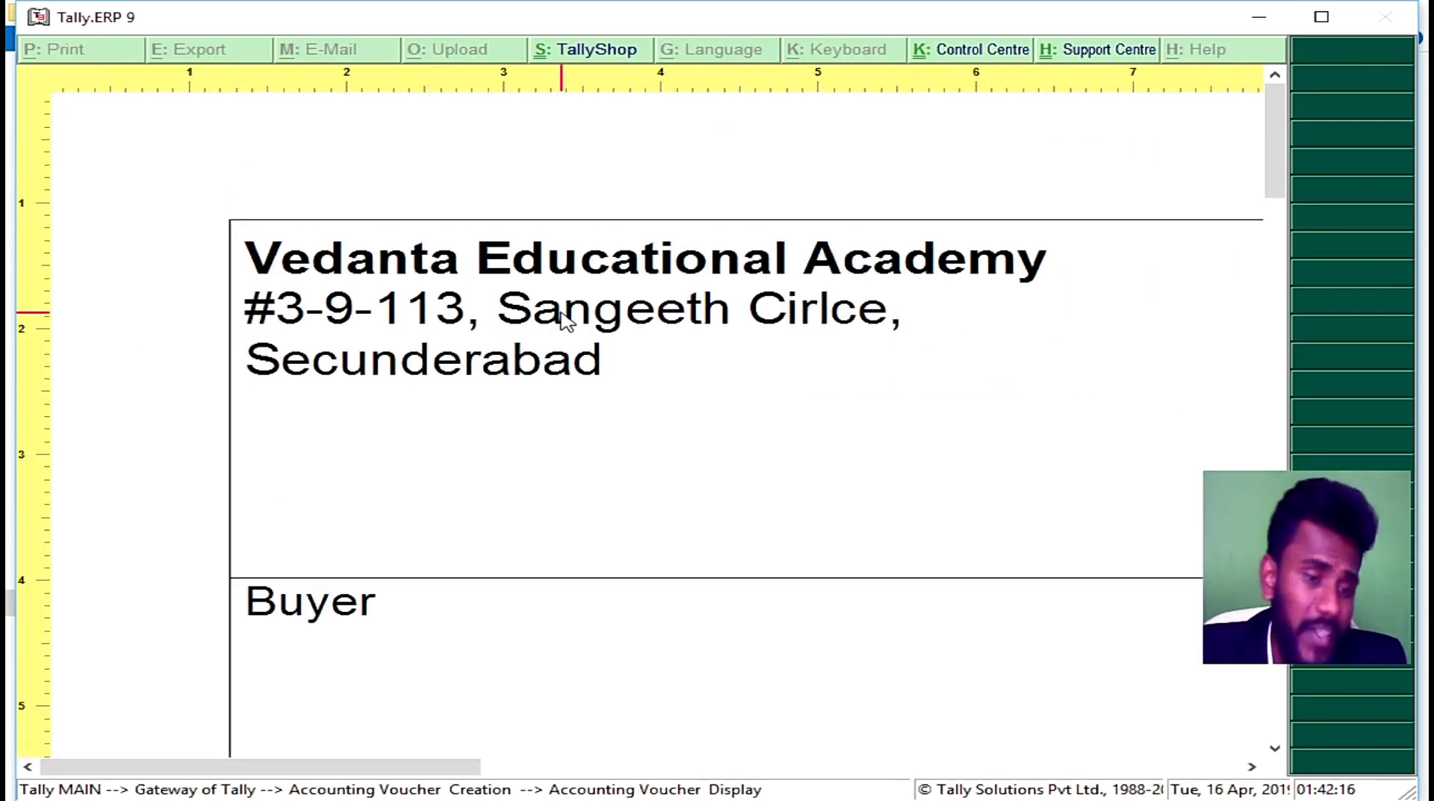
key("Escape")
key("Escape")
key("Escape")
key("Escape")
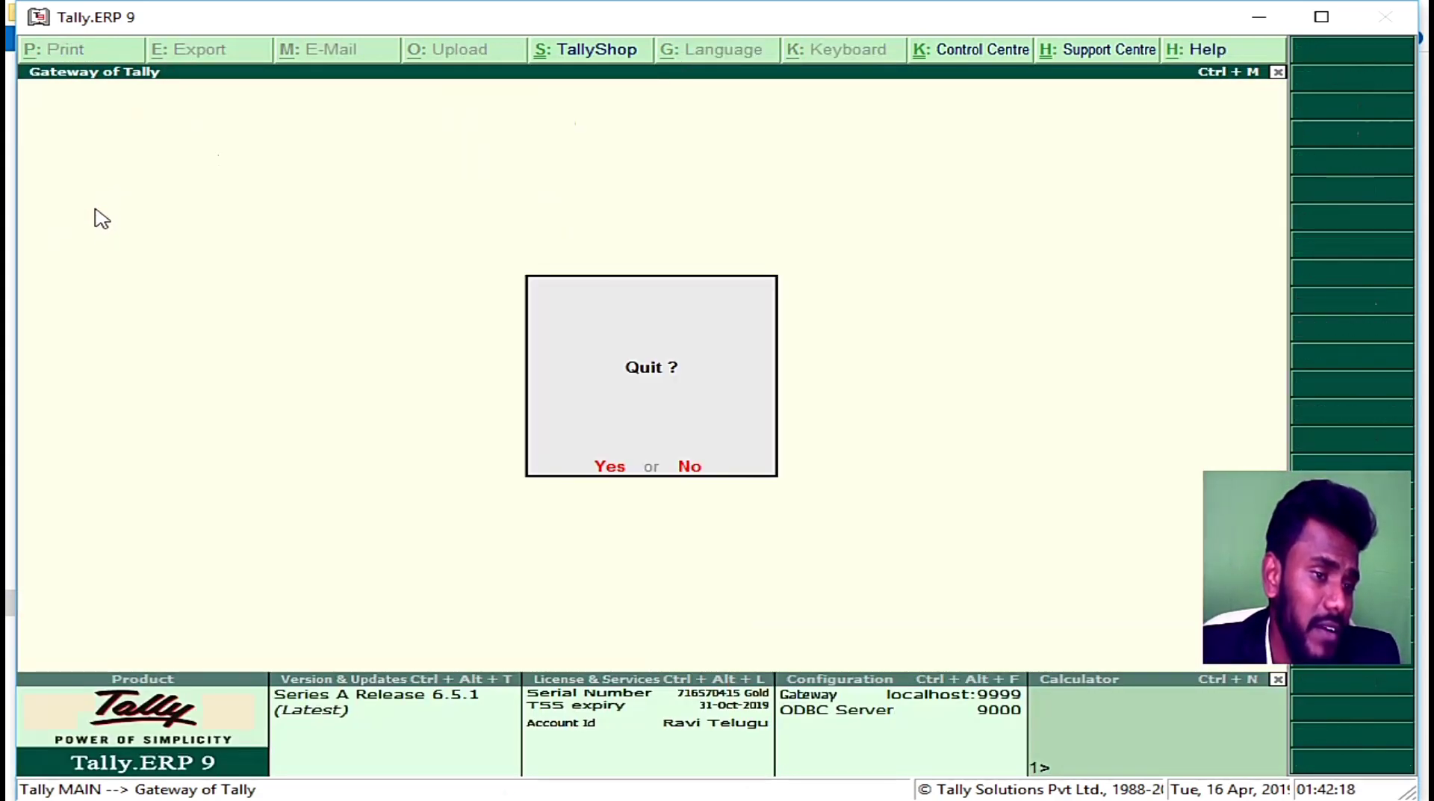
Step: Decline quitting Tally and browse the Company Info options
key("n")
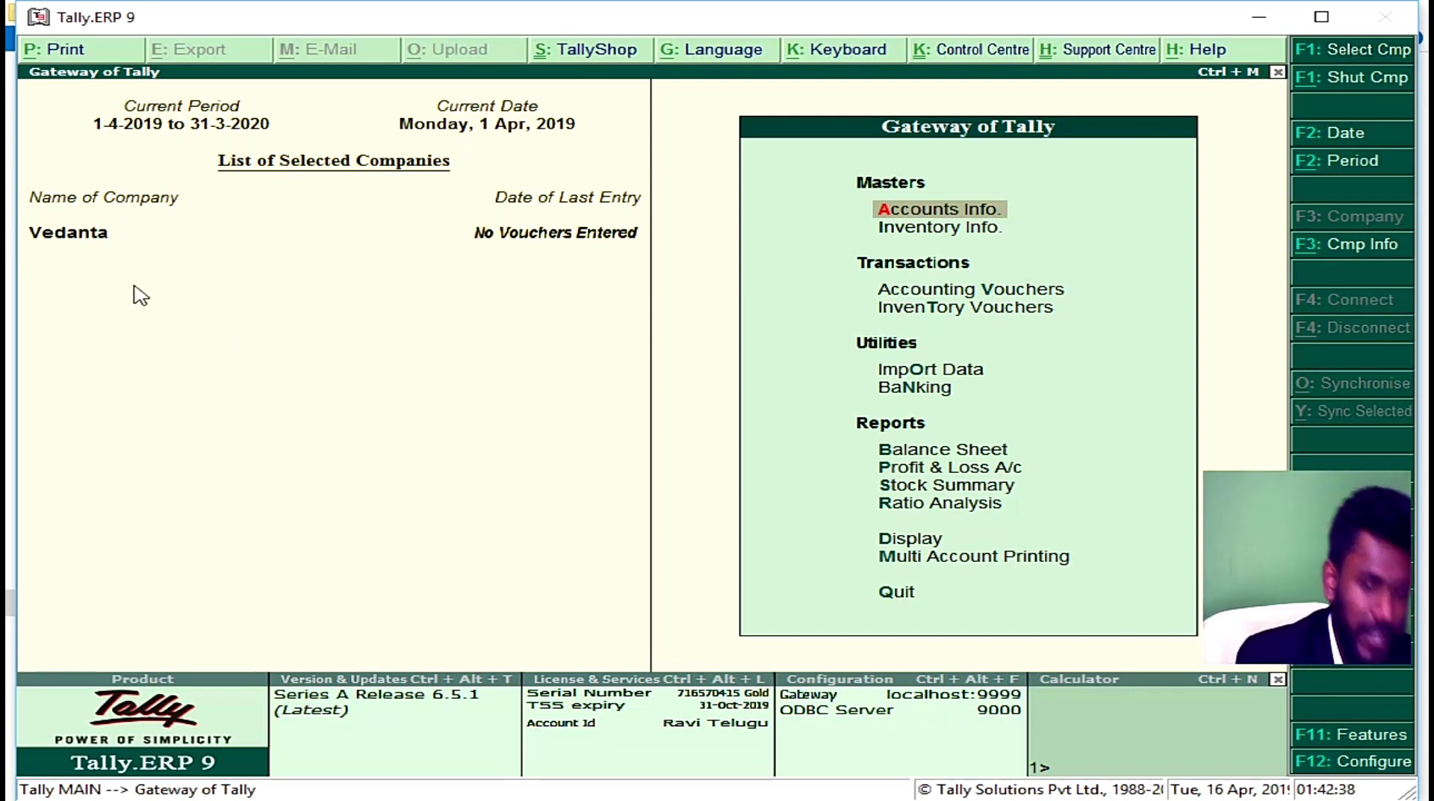
key("alt+F3")
key("Down")
key("Down")
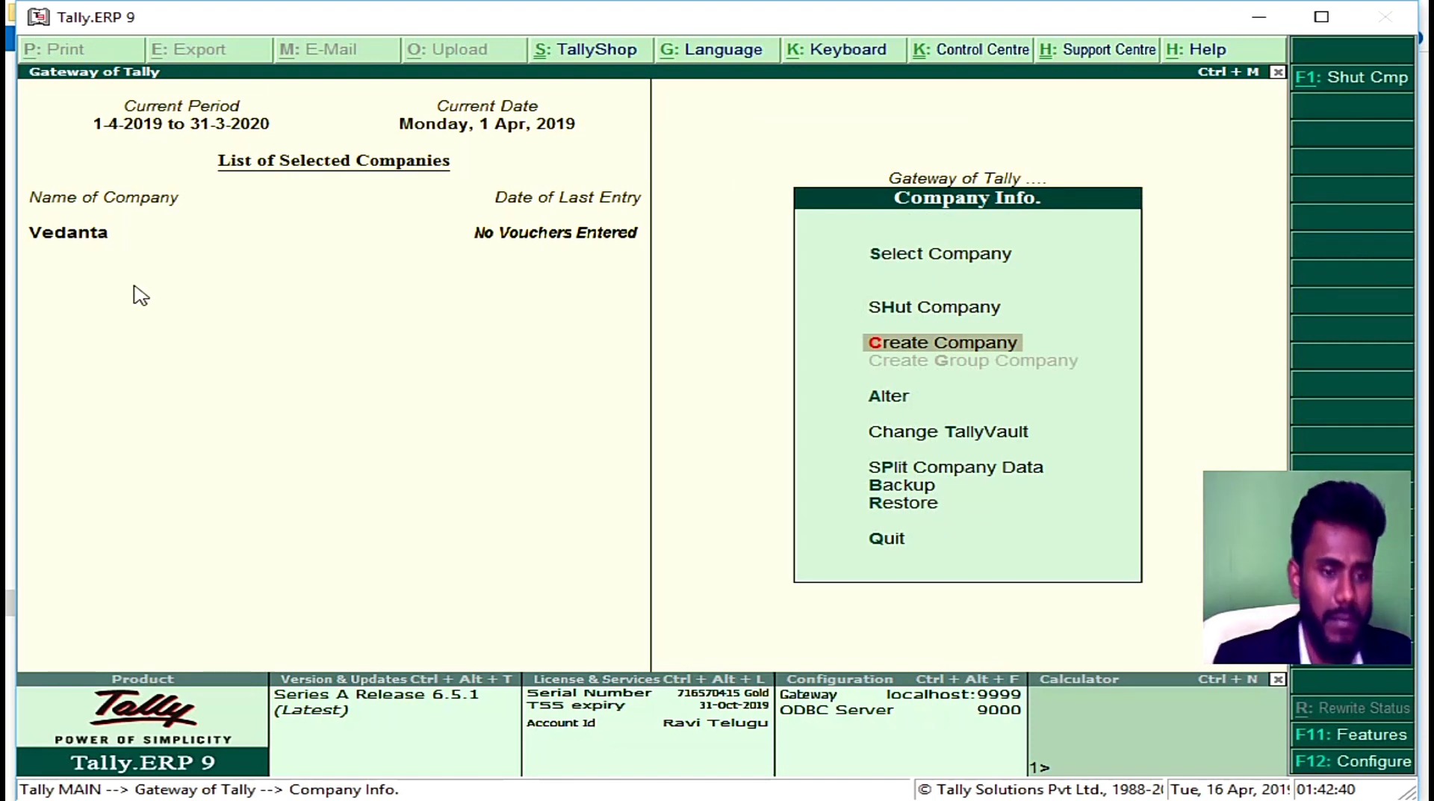
key("Escape")
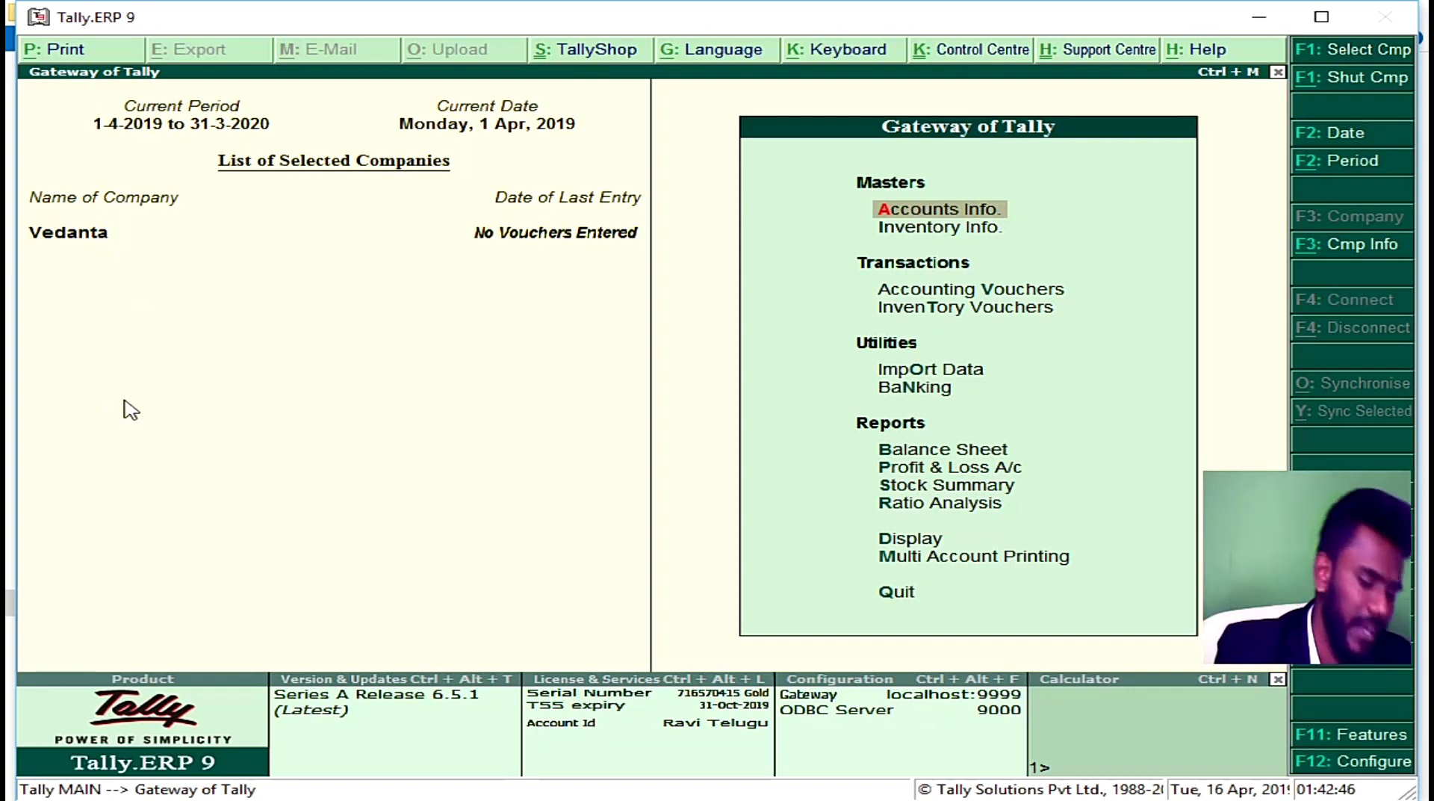
Step: Shut Vedanta with Alt+F1 and start Create Company
key("alt+F1")
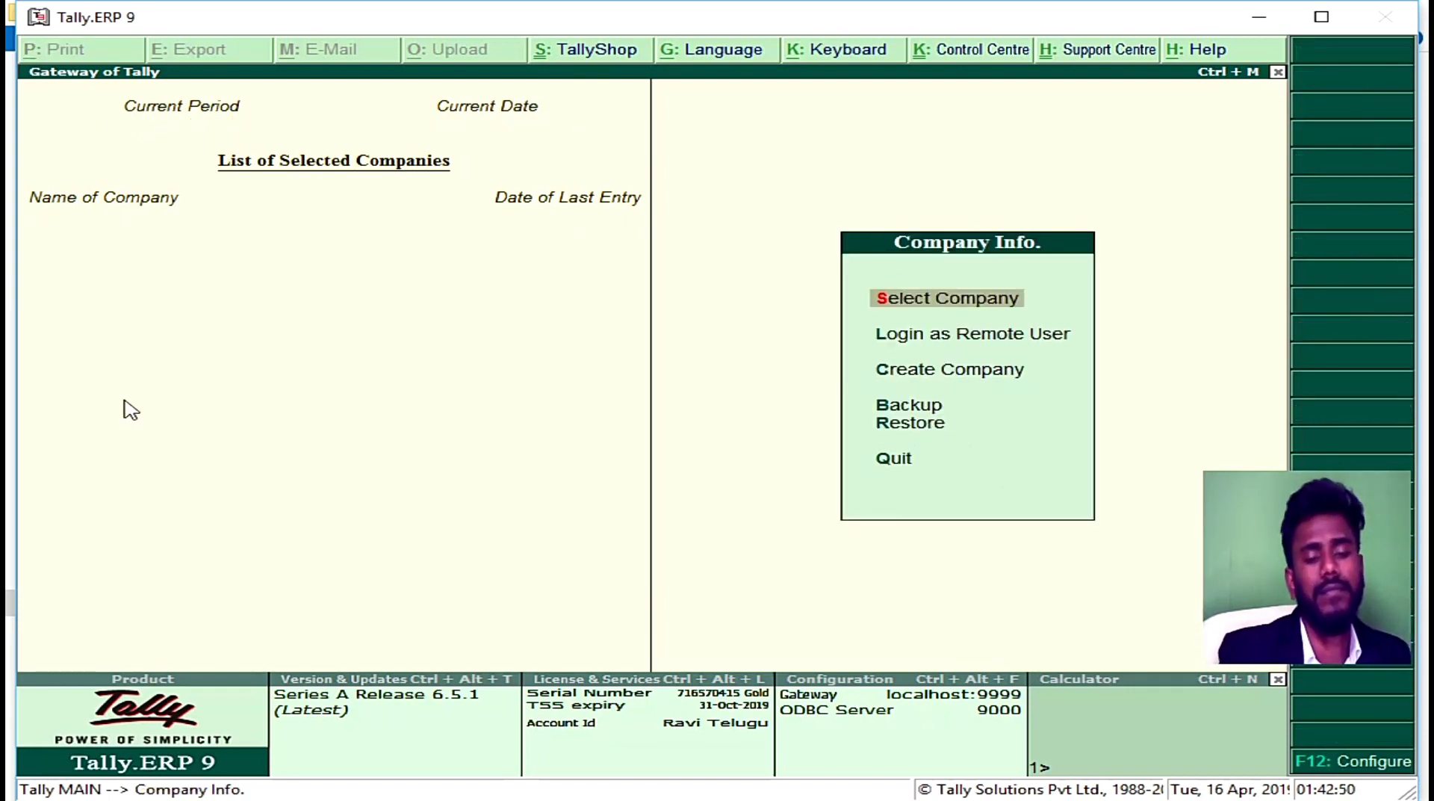
key("Down")
key("Down")
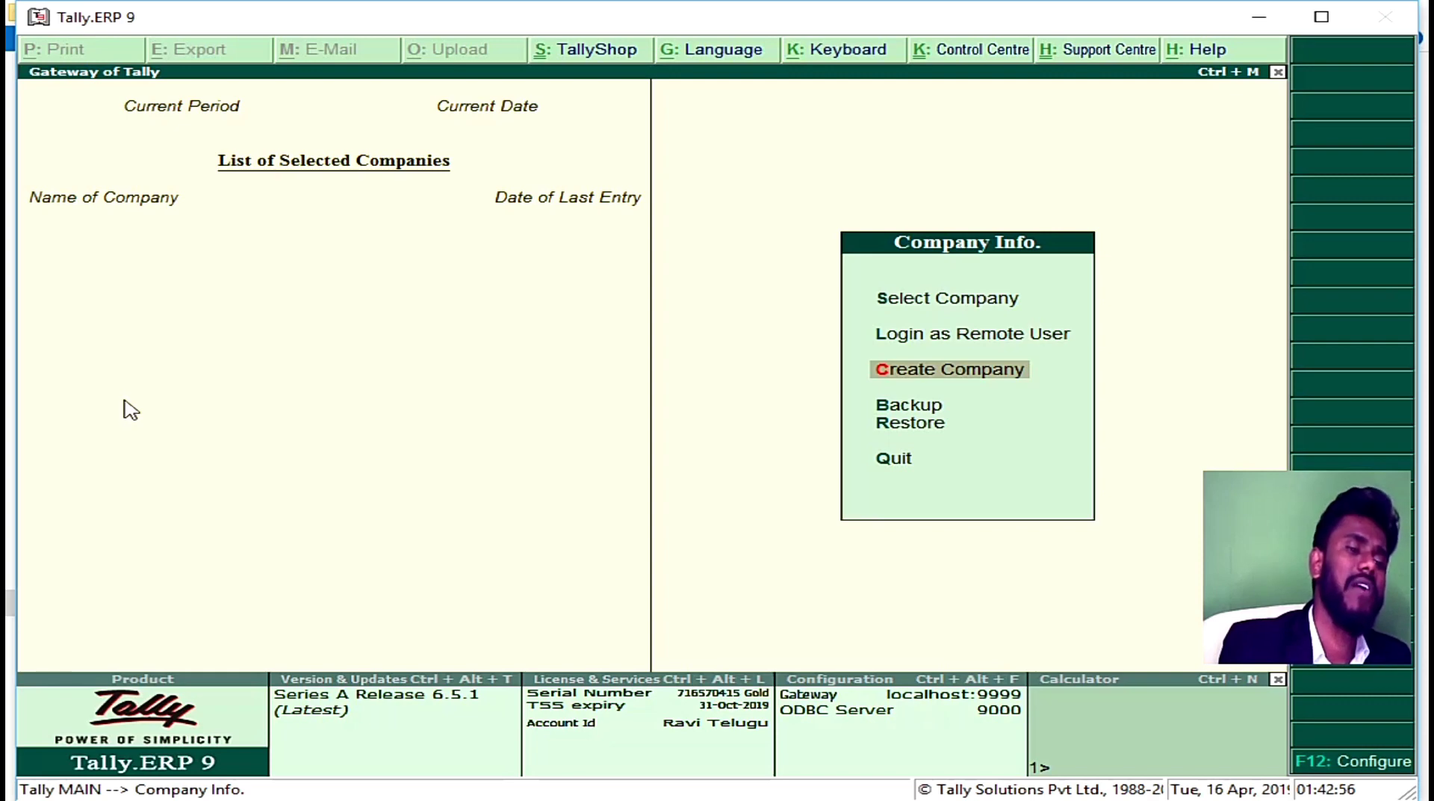
key("Return")
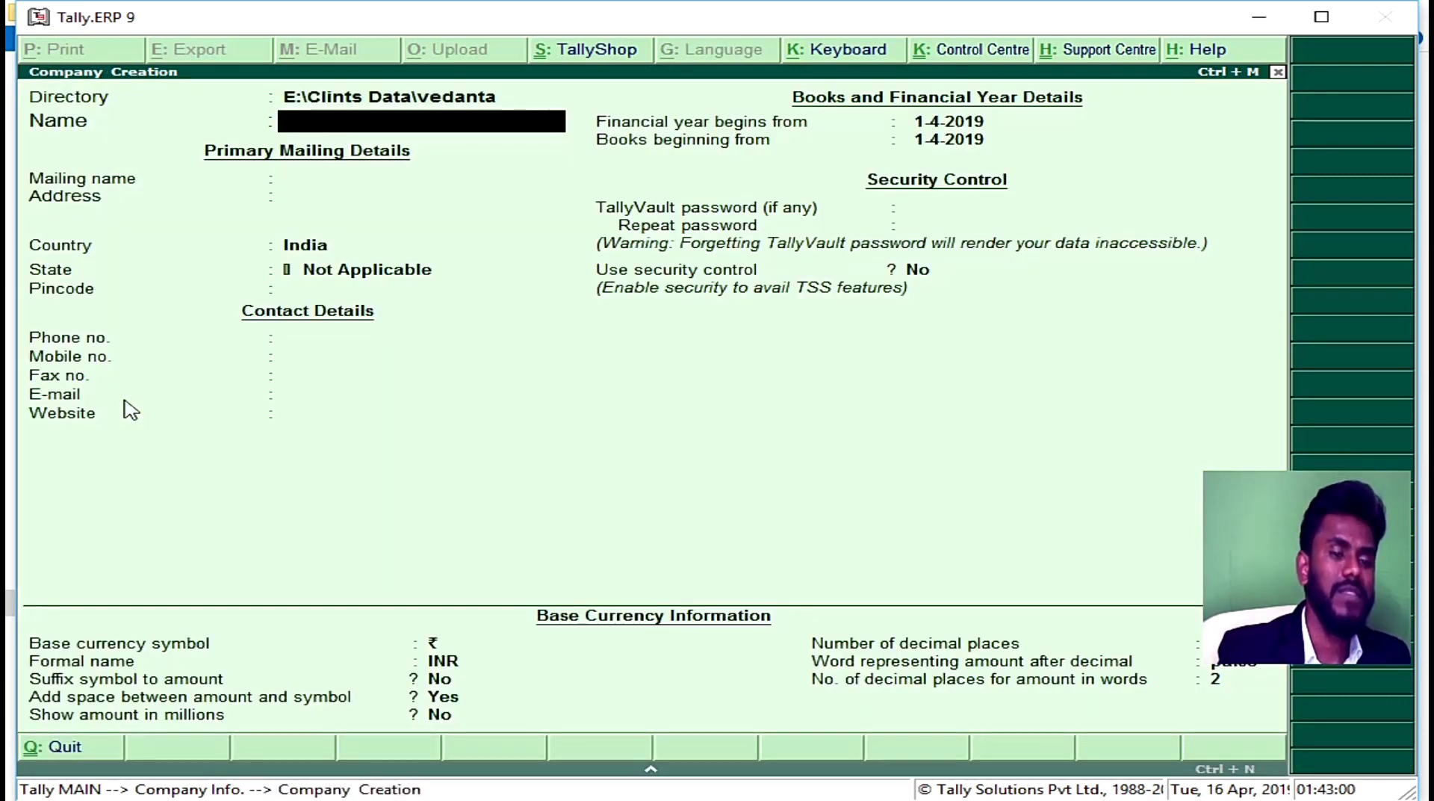
Step: Abandon the new company form and load Vedanta again from Select Company
key("BackSpace")
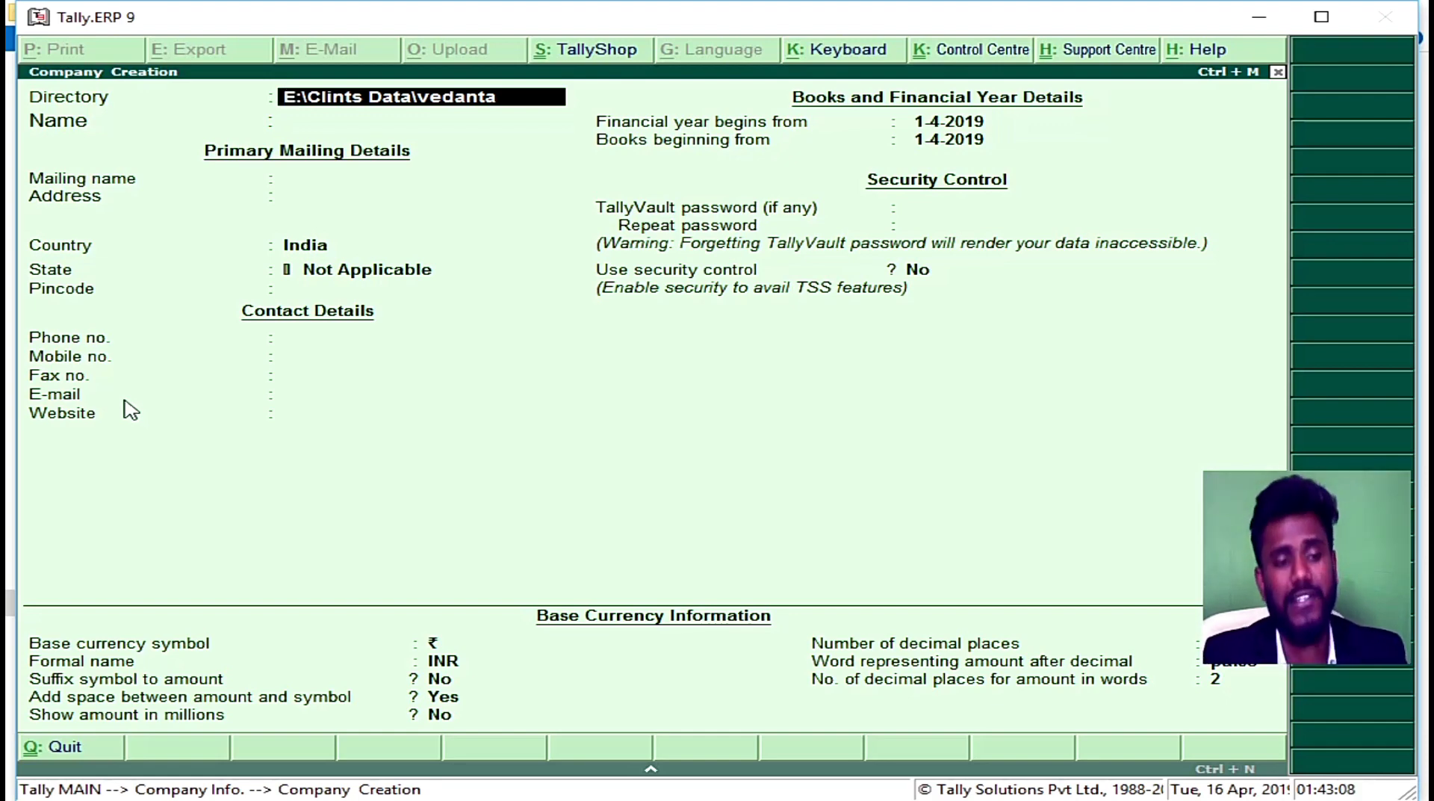
key("Escape")
key("Escape")
key("Return")
key("Escape")
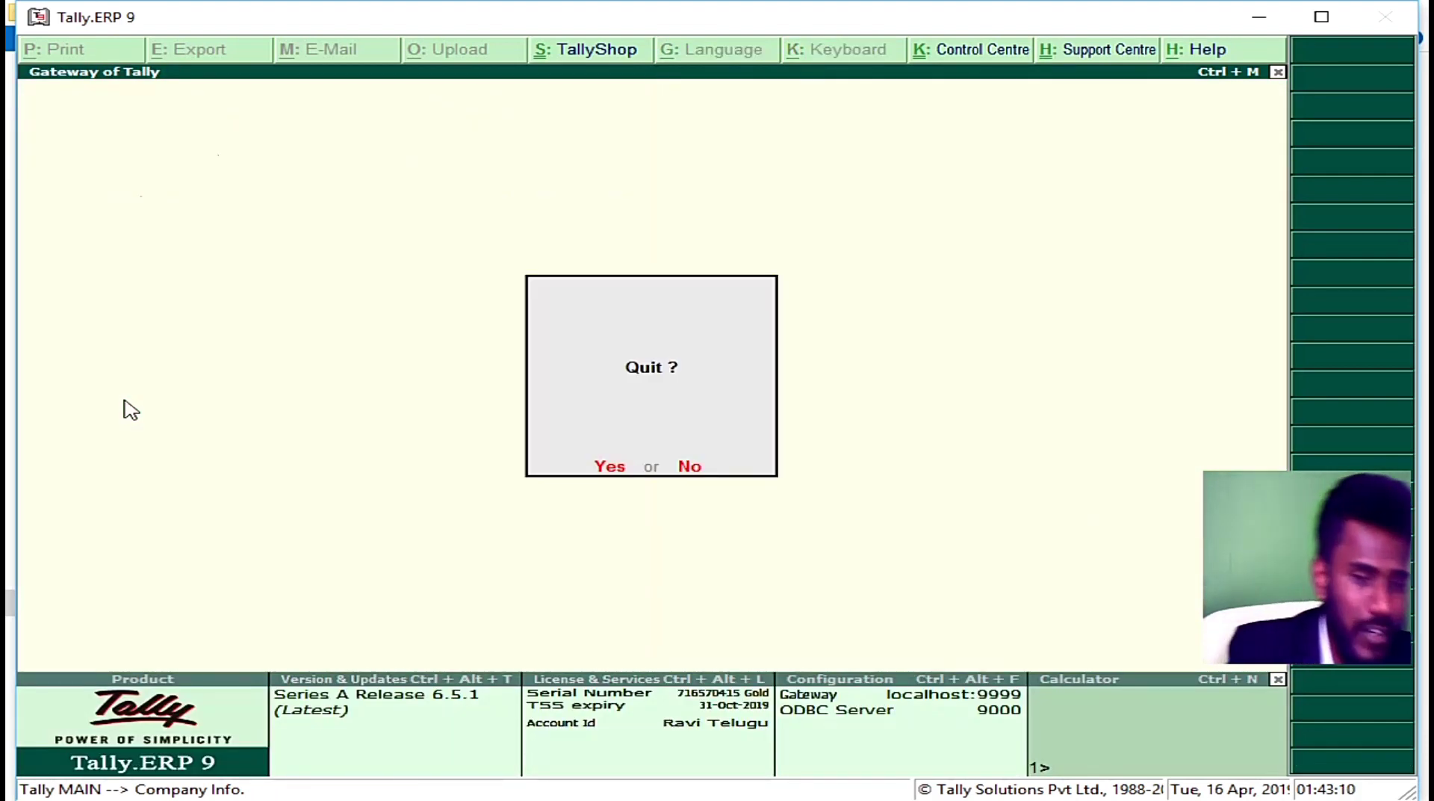
key("Escape")
key("Return")
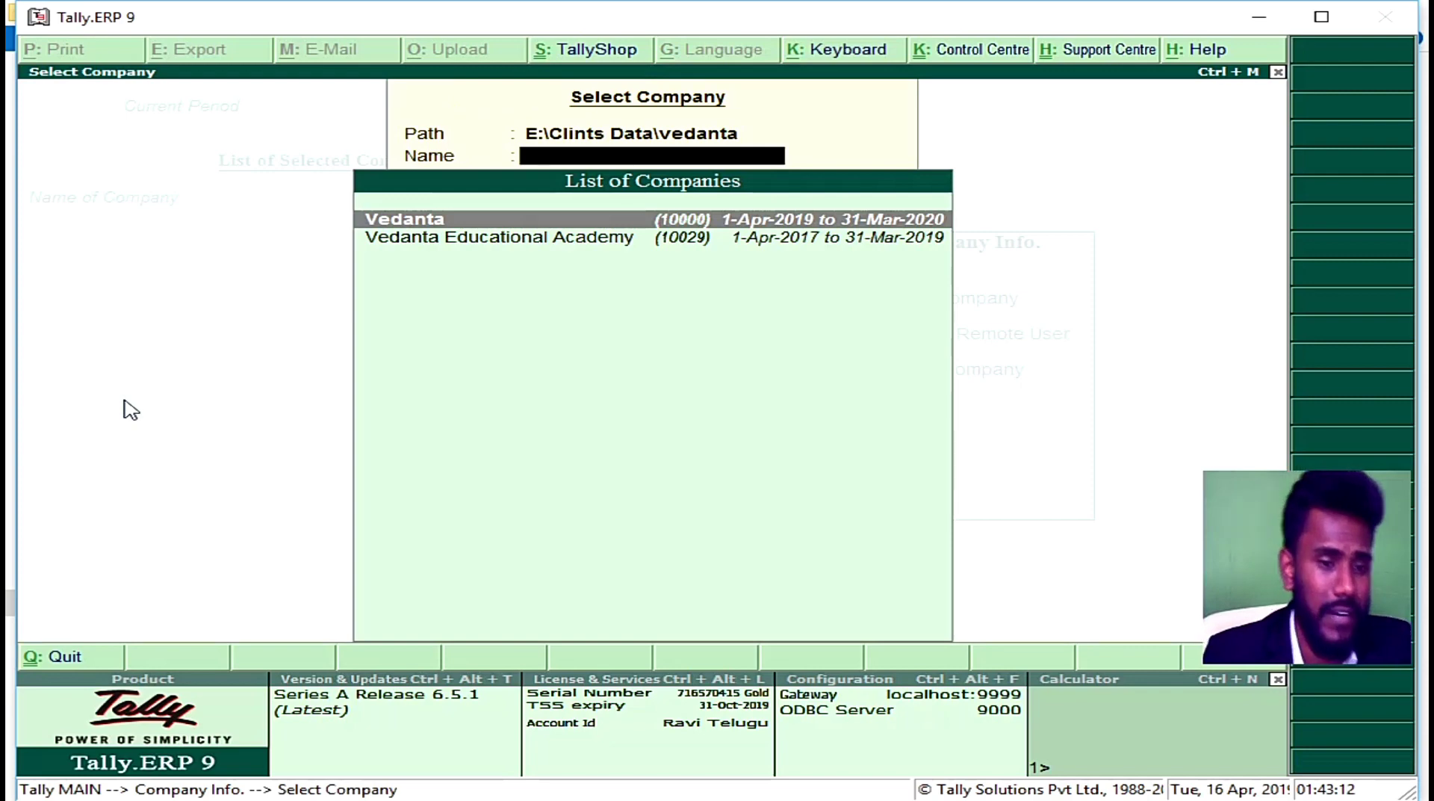
key("Down")
key("Up")
key("Return")
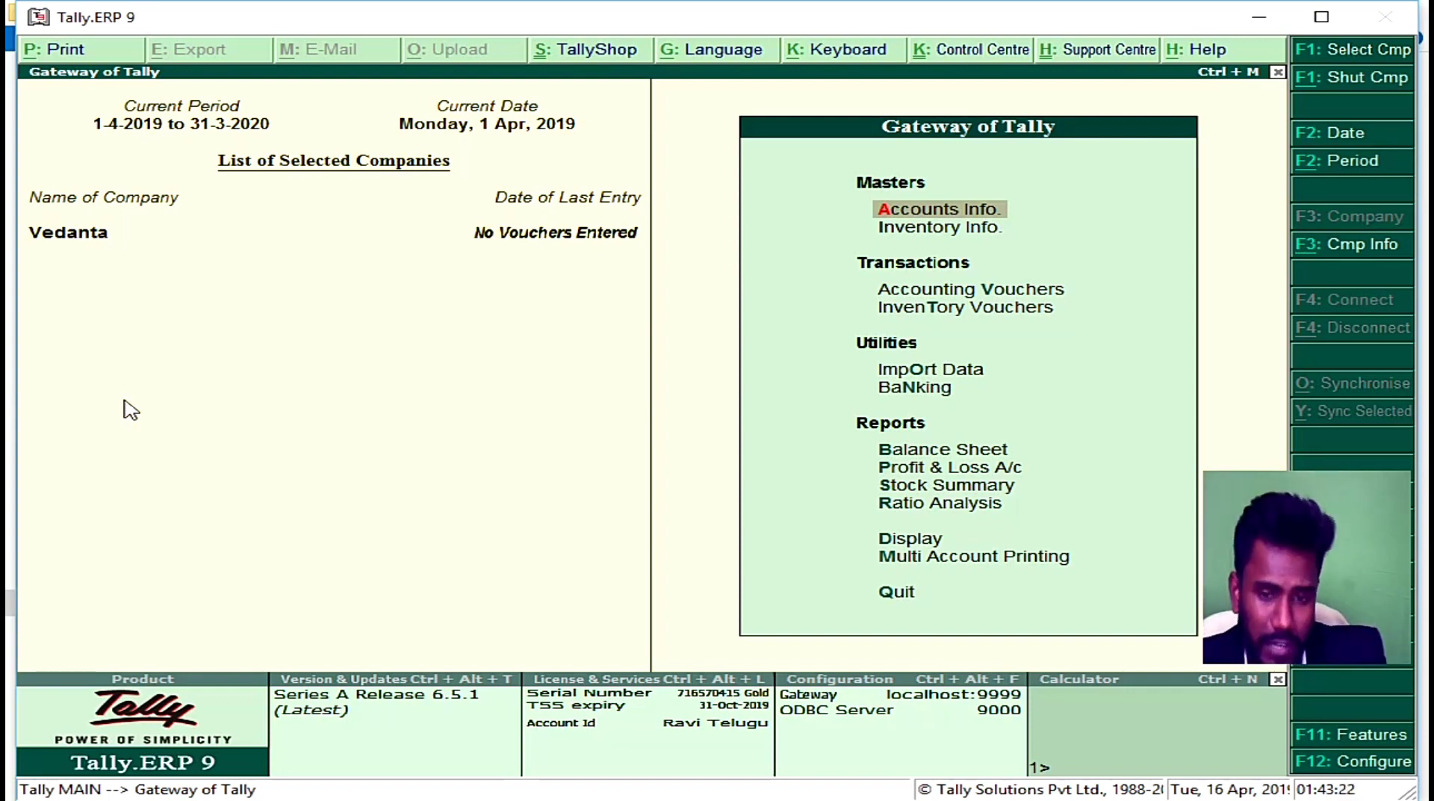
Step: Open Vedanta's Company Alteration form via Alt+F3 > Alter
key("alt+F3")
key("Down")
key("Down")
key("Down")
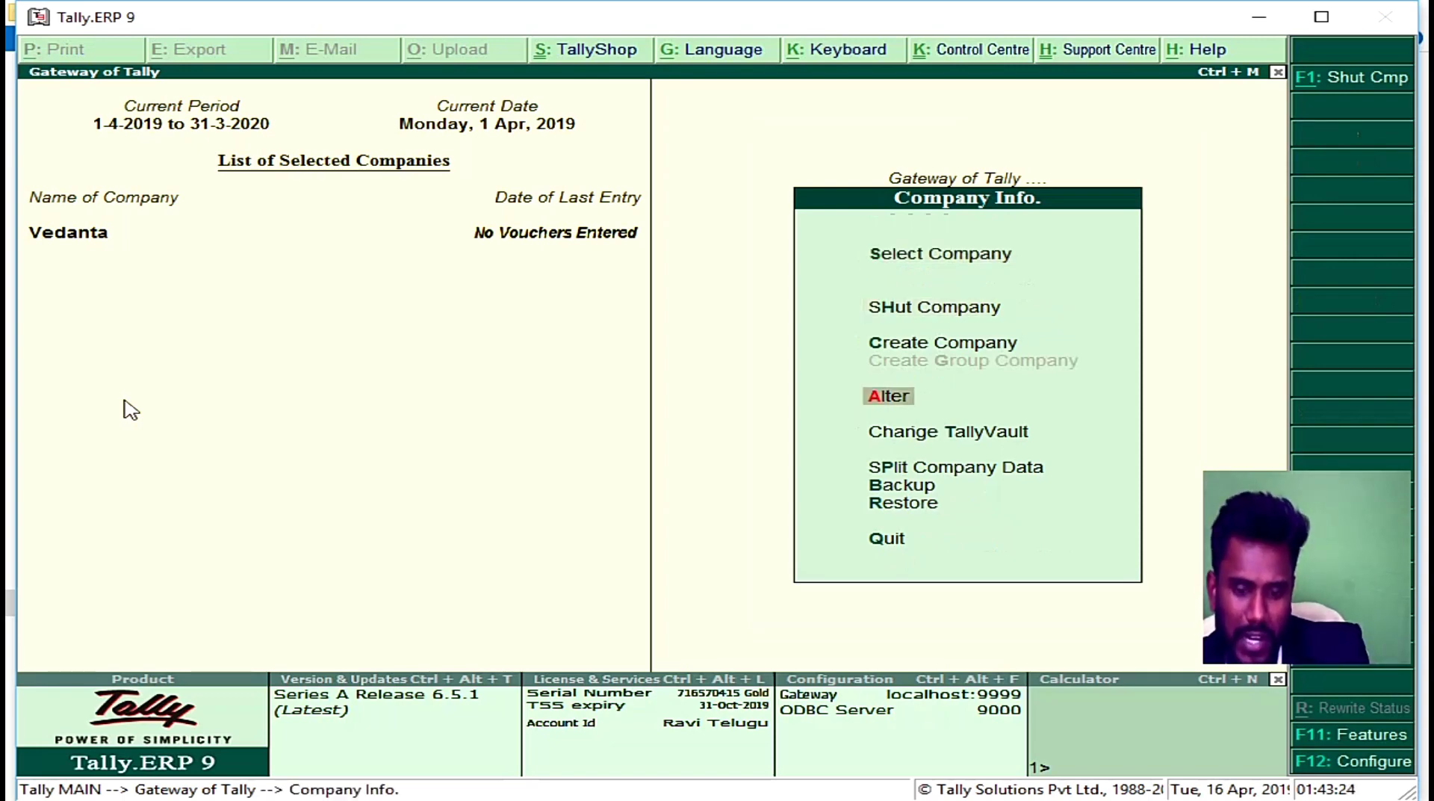
key("s")
key("Return")
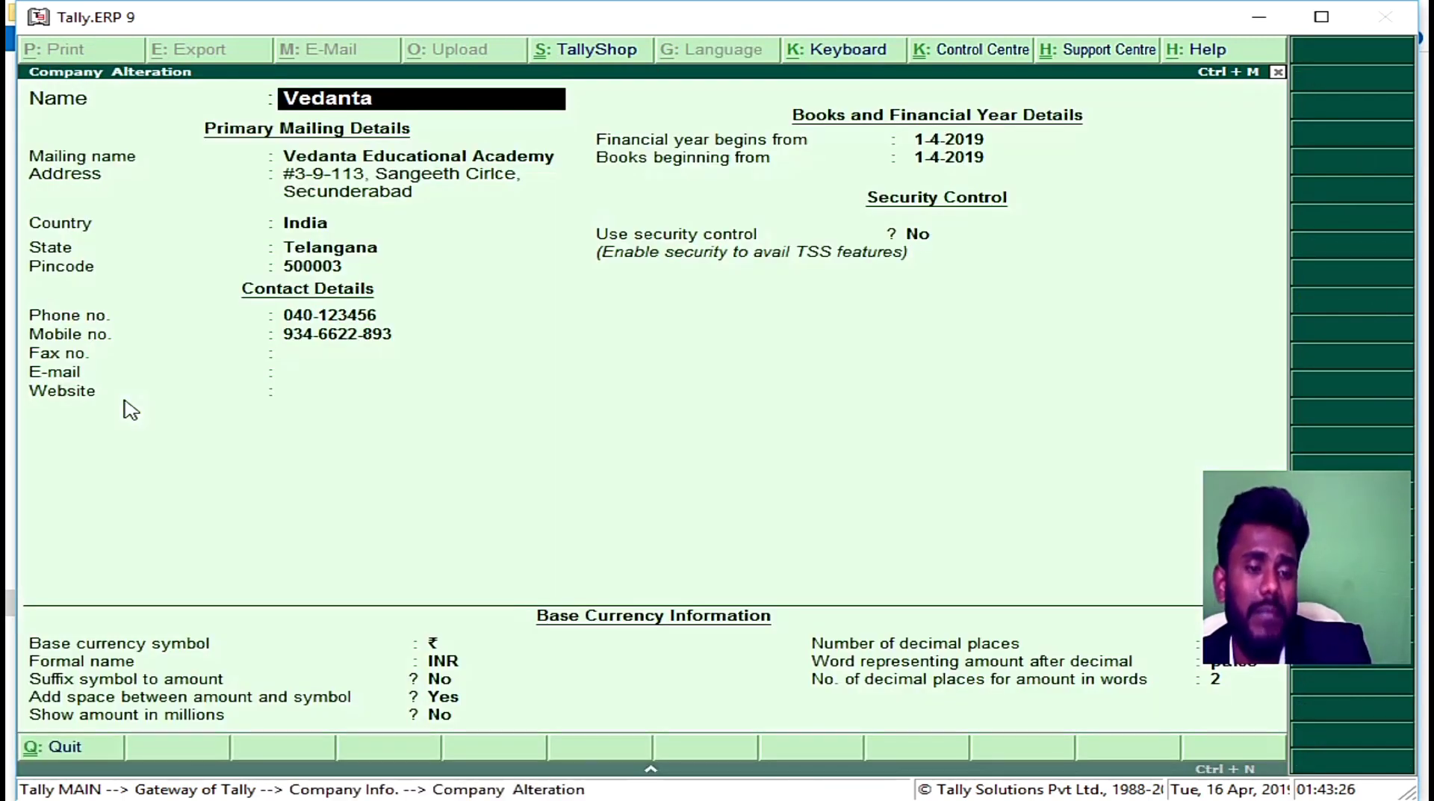
Step: Change Vedanta's address lines to 'Ghfgh' and 'Ugh', save, and return to Gateway of Tally
key("Return")
key("Return")
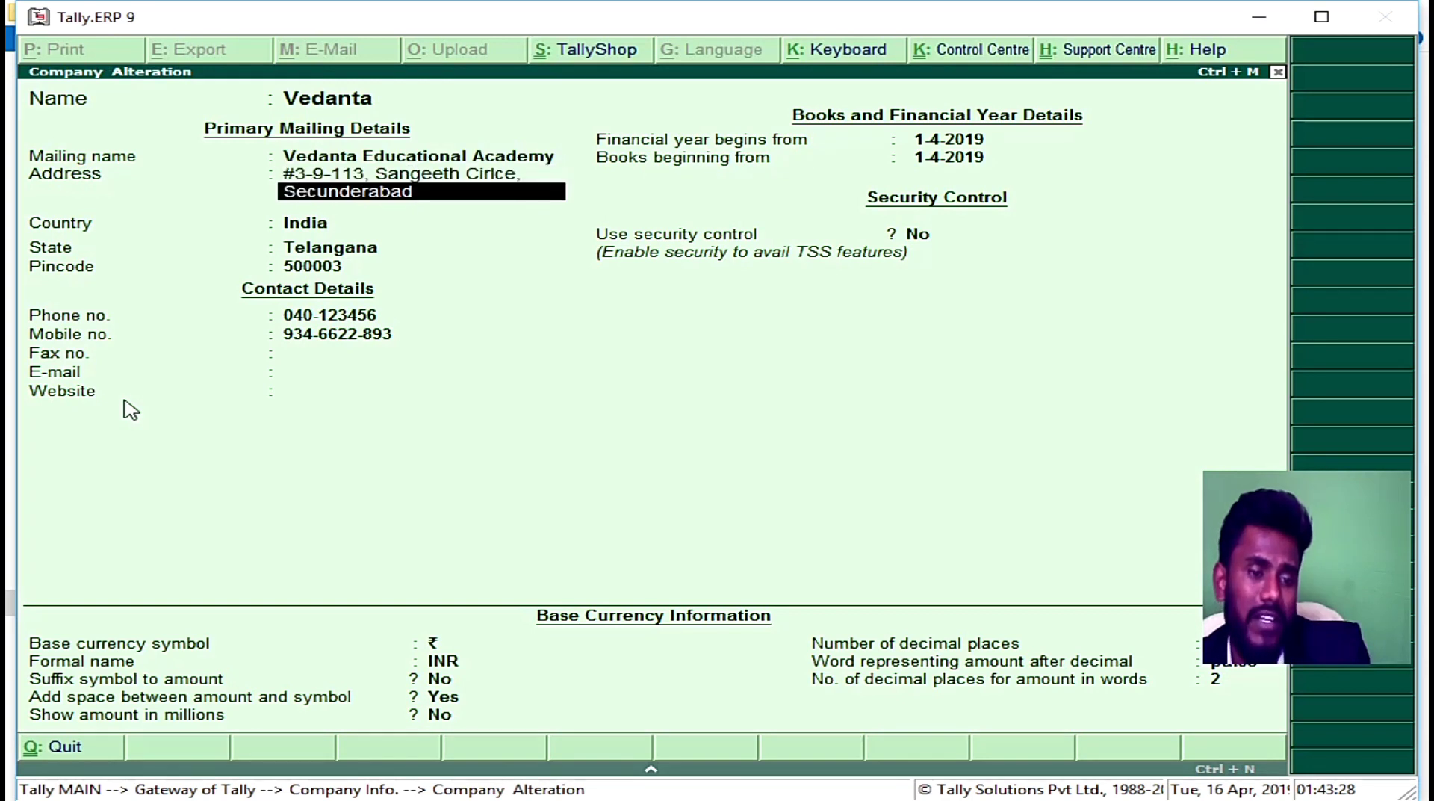
type("Ghfgh")
key("Return")
type("Ugh")
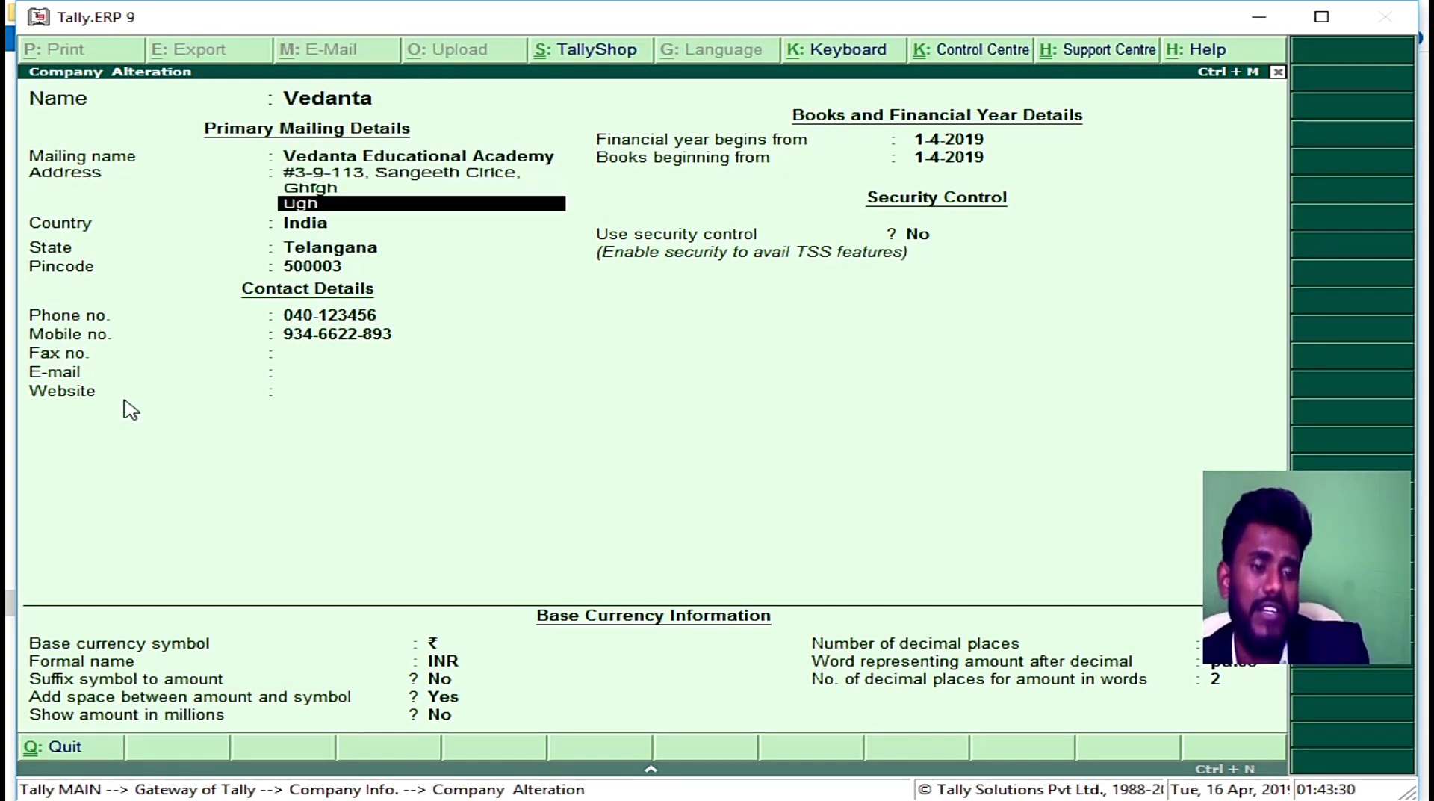
key("Return")
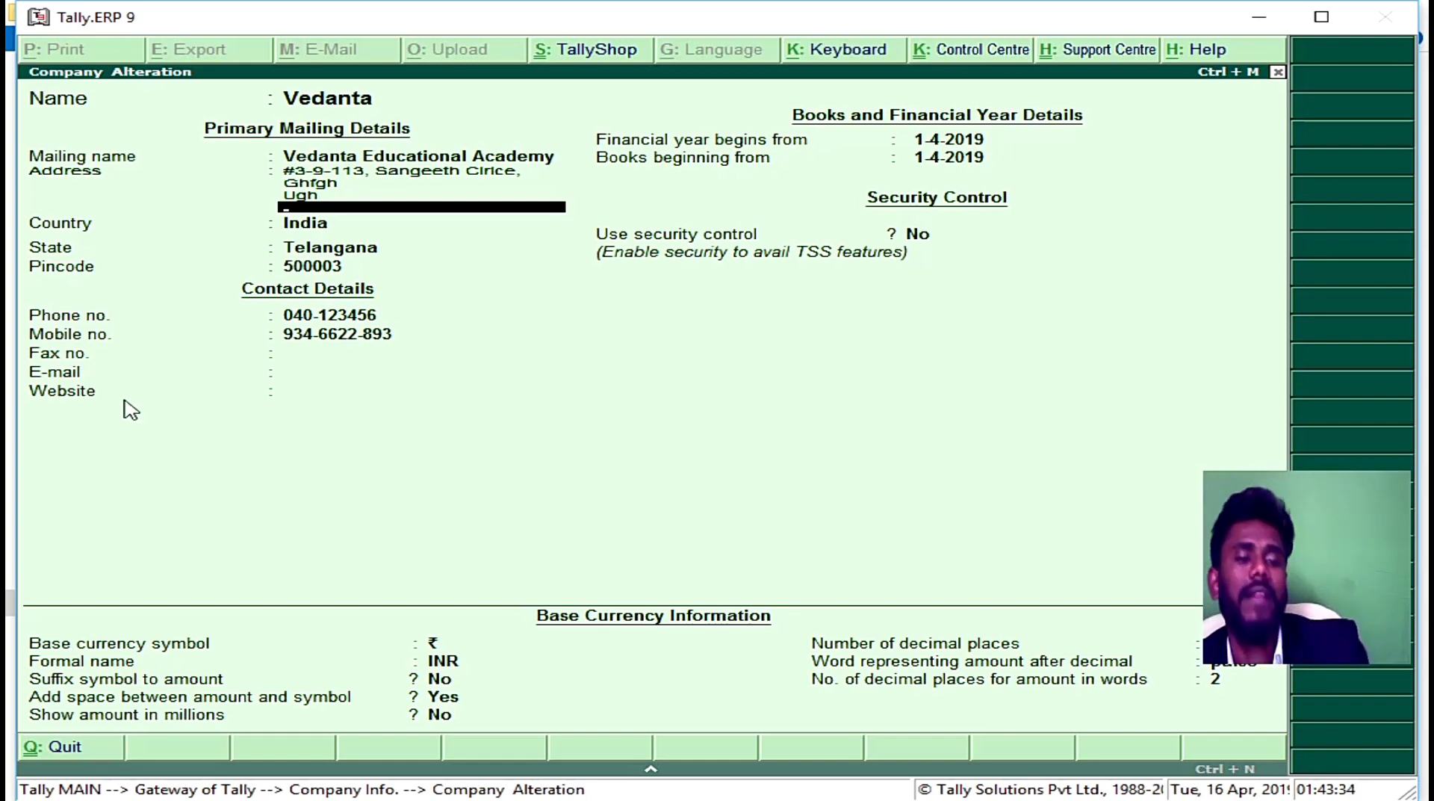
key("ctrl+a")
key("Escape")
key("Escape")
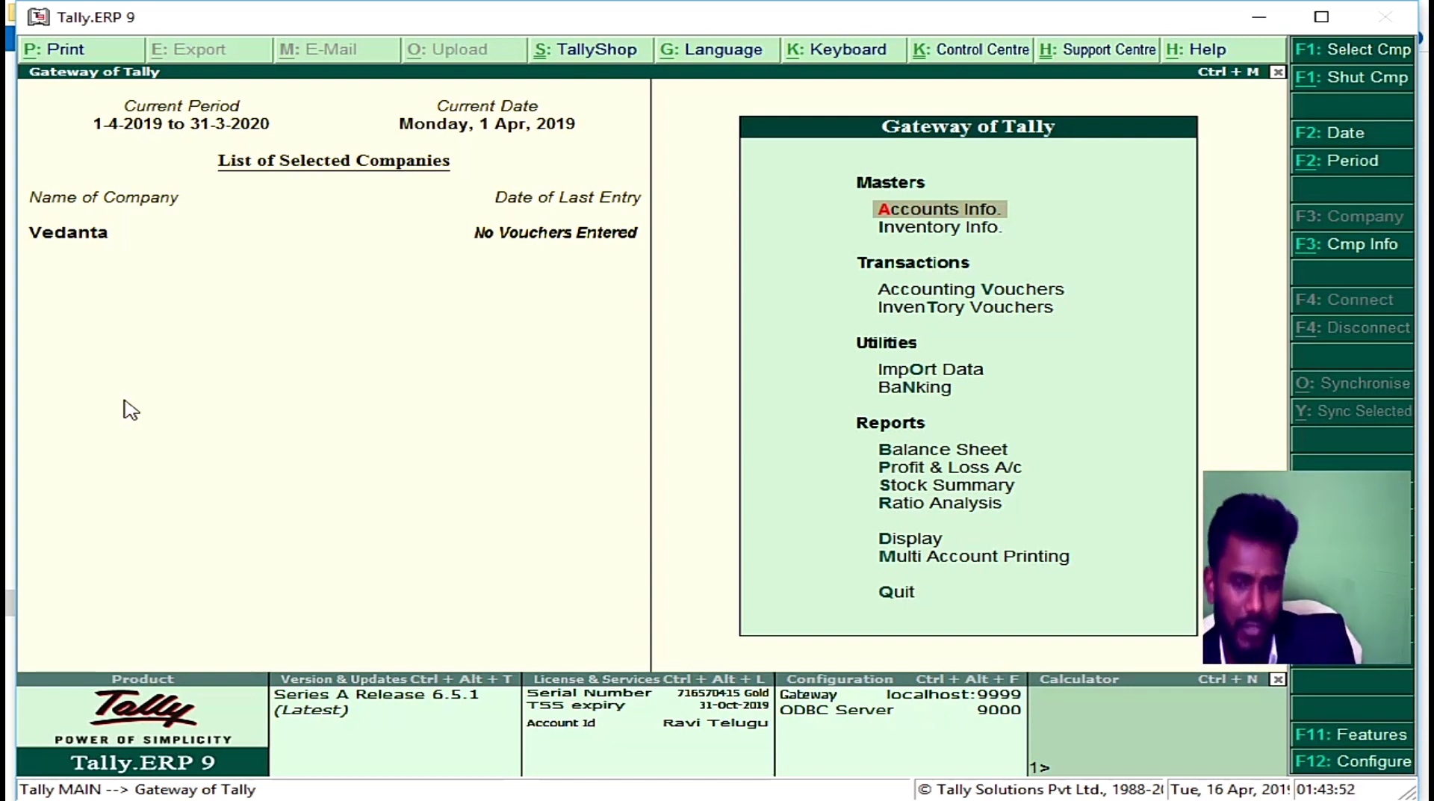
Step: Delete Vedanta from Company Alteration with Alt+D, confirming Yes twice
key("alt+F3")
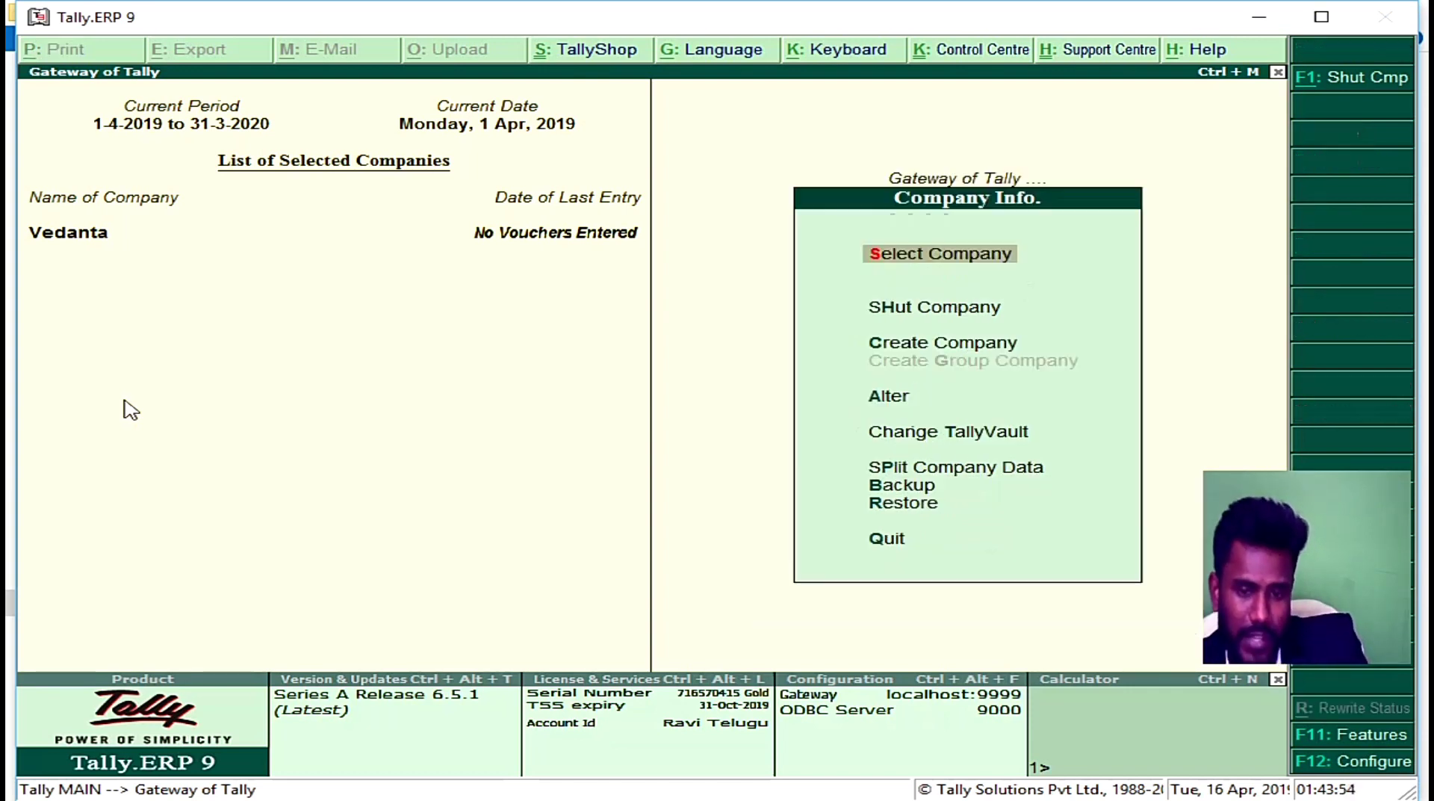
key("Down")
key("Down")
key("Down")
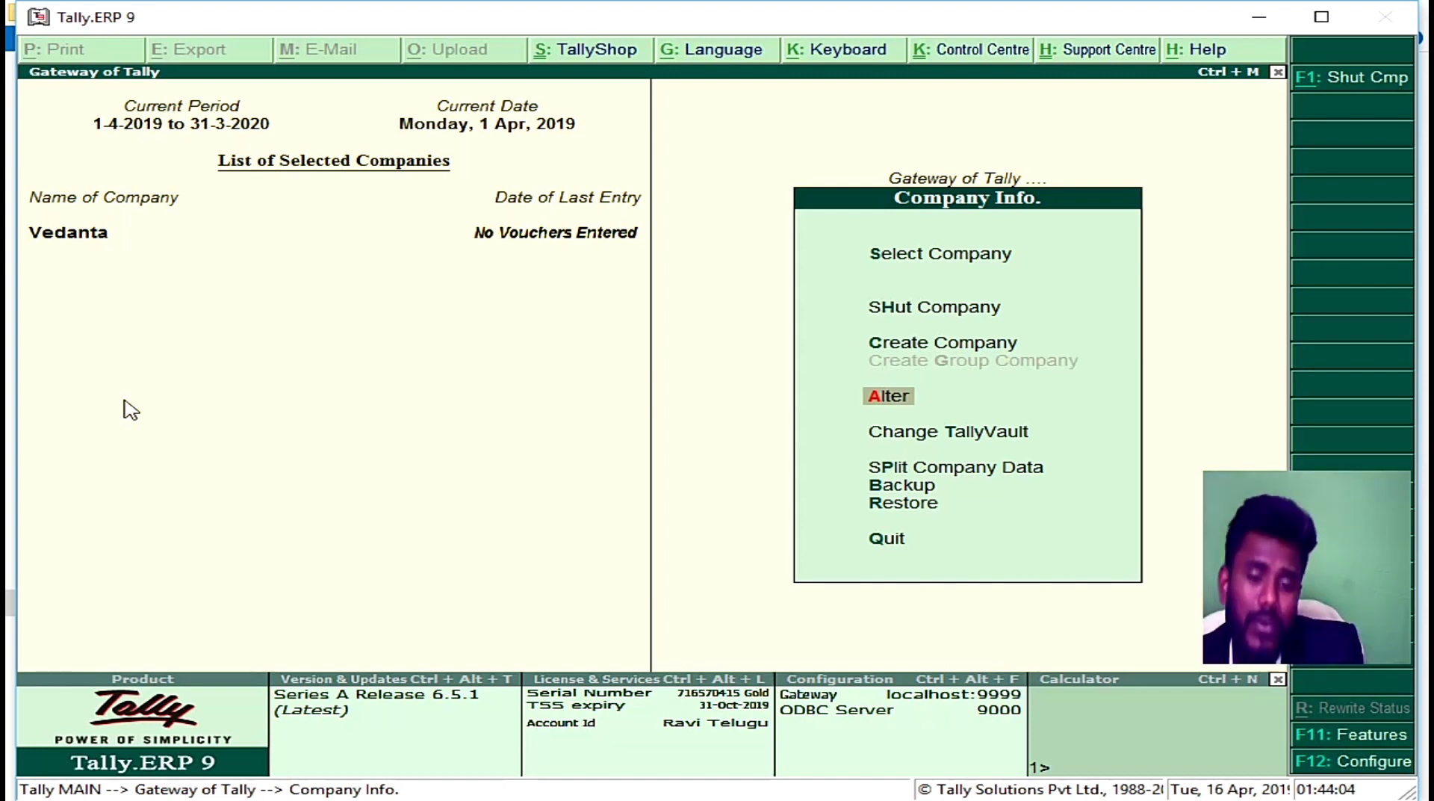
key("Return")
key("Return")
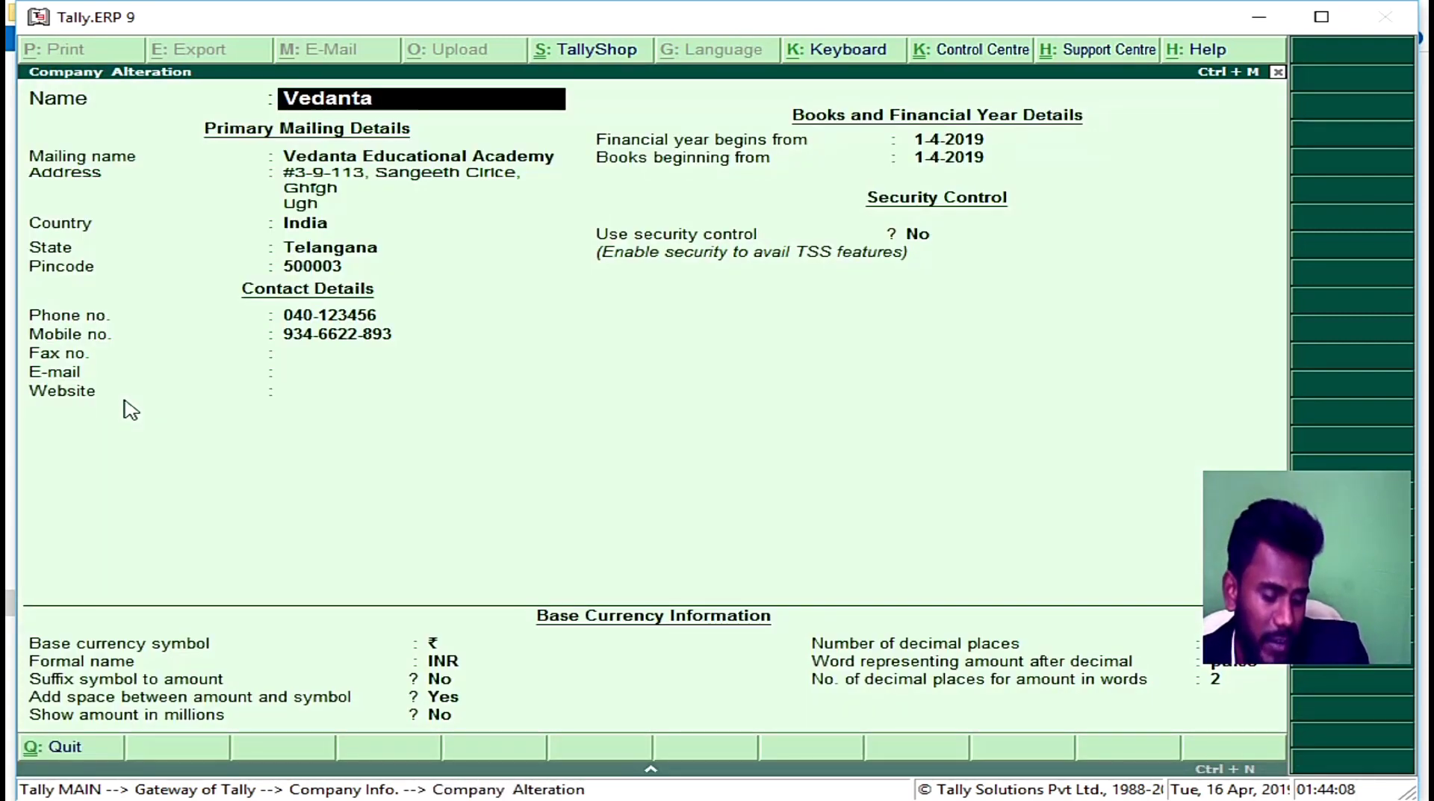
key("alt+d")
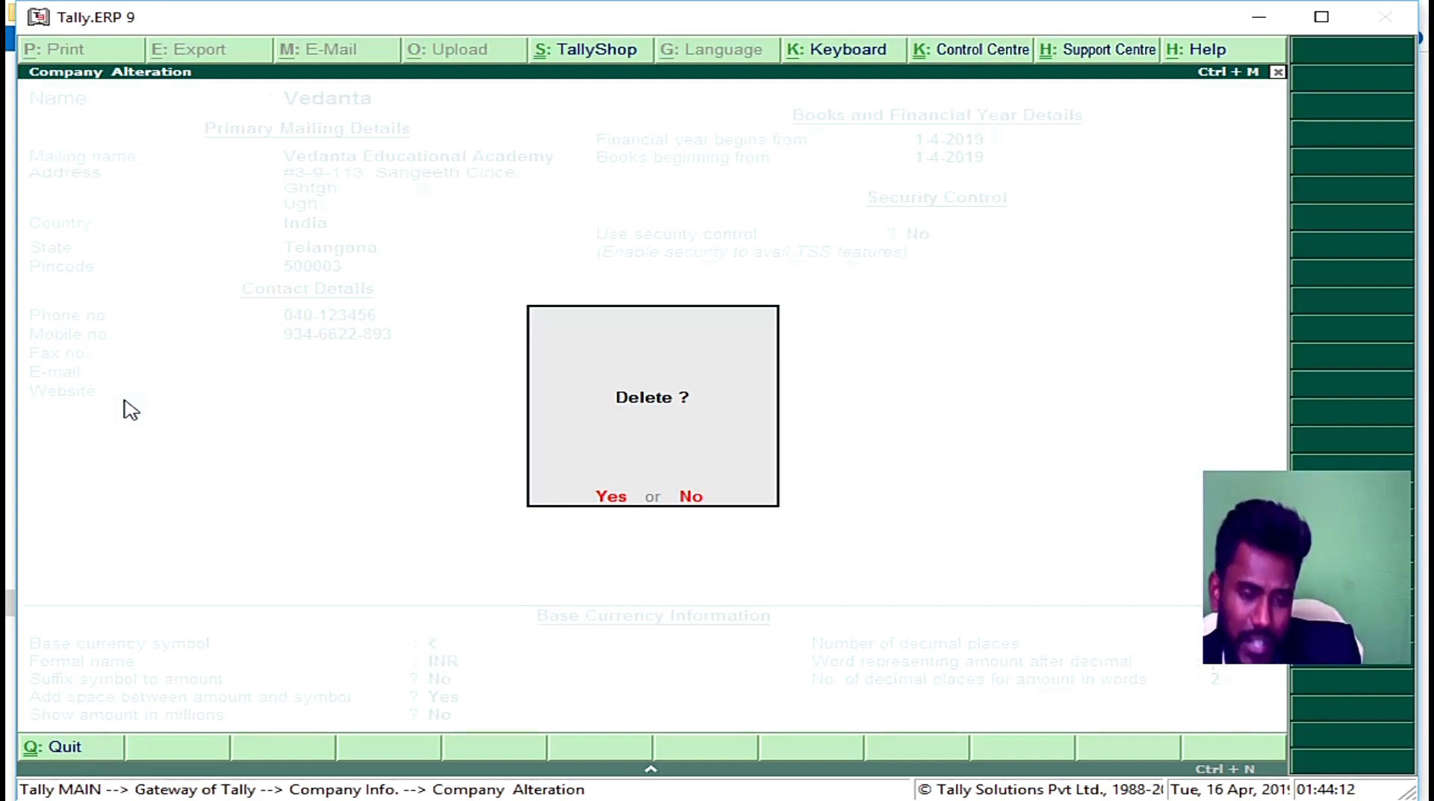
key("y")
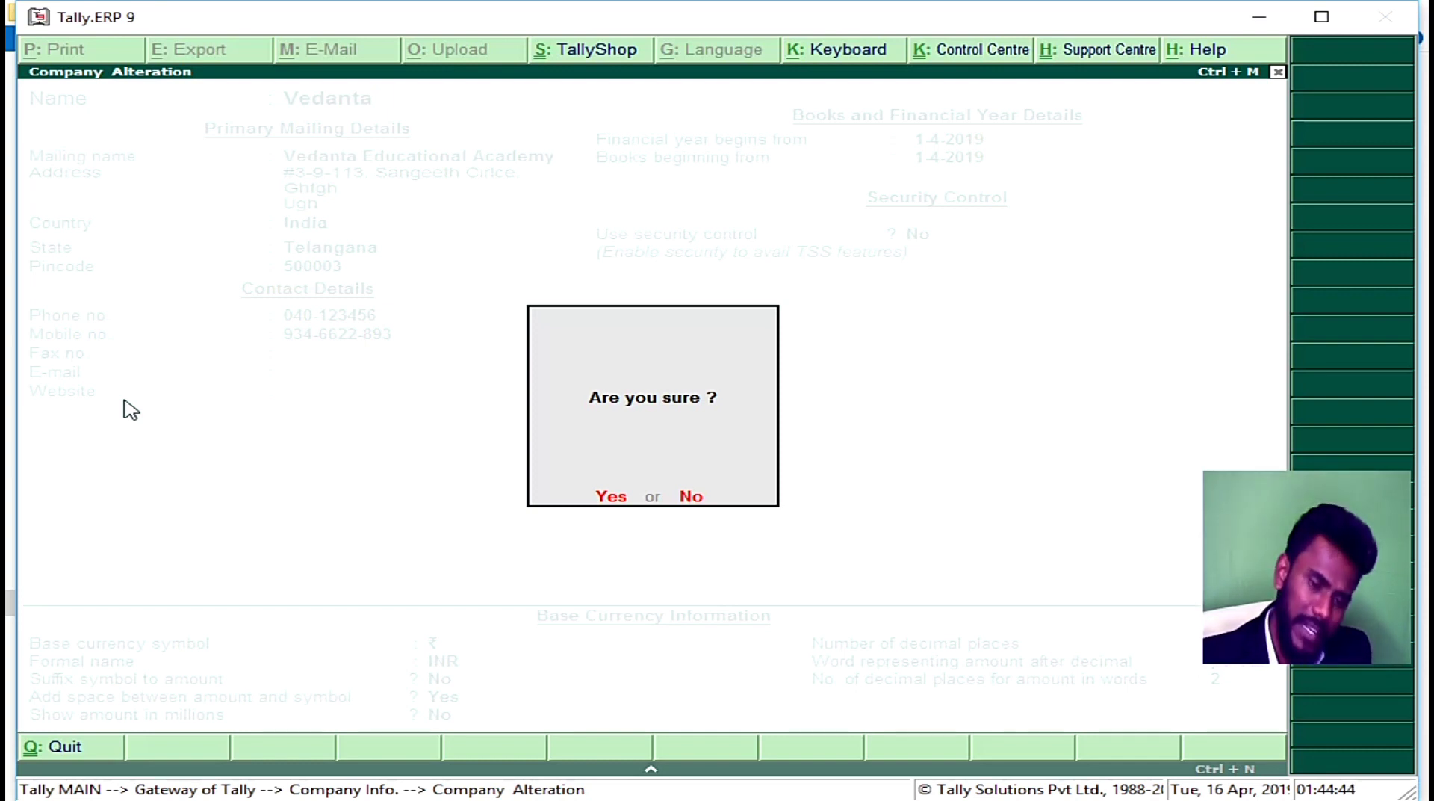
key("y")
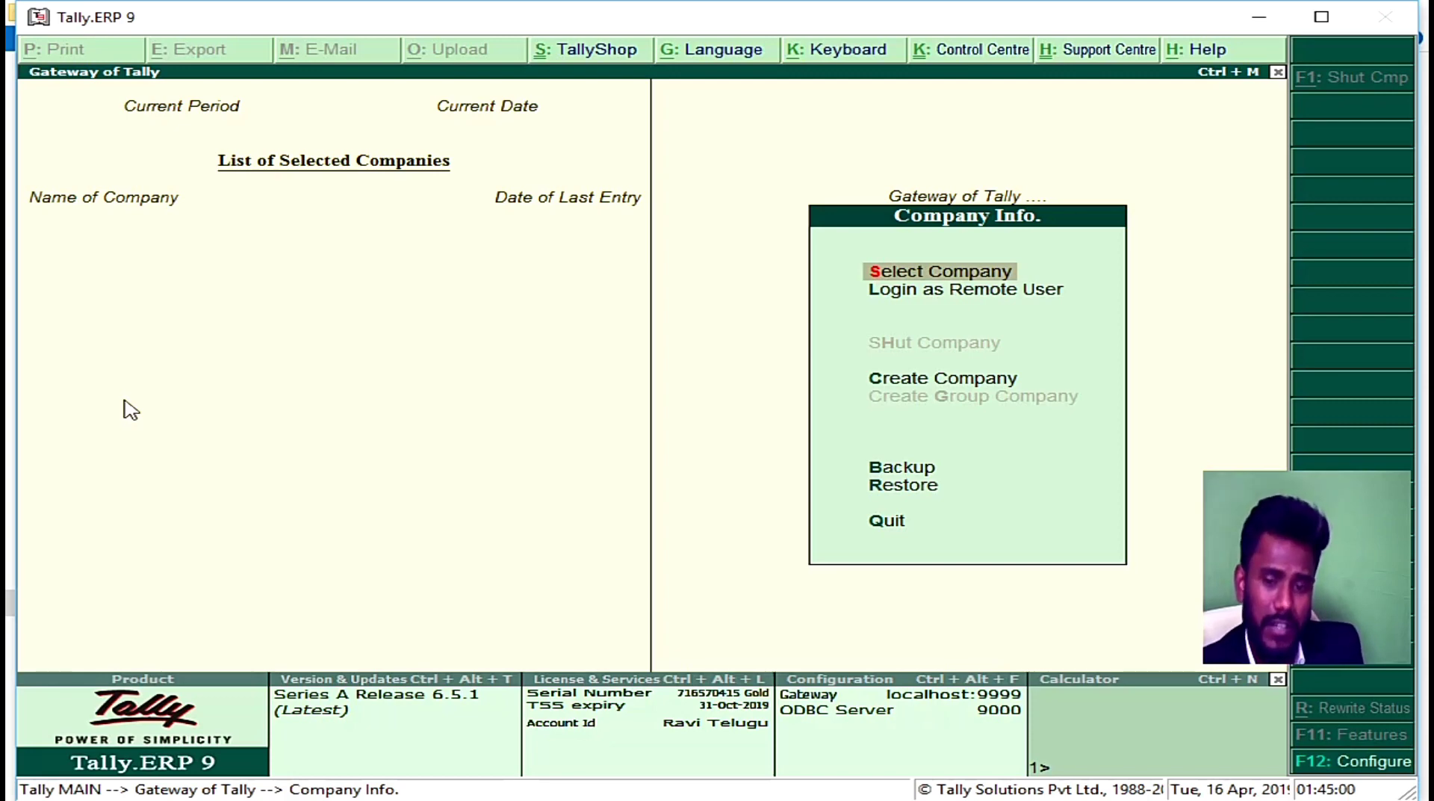
Step: Create company 'Reliance Jio' and set and repeat its TallyVault password
key("Down")
key("Down")
key("Down")
key("Up")
key("Return")
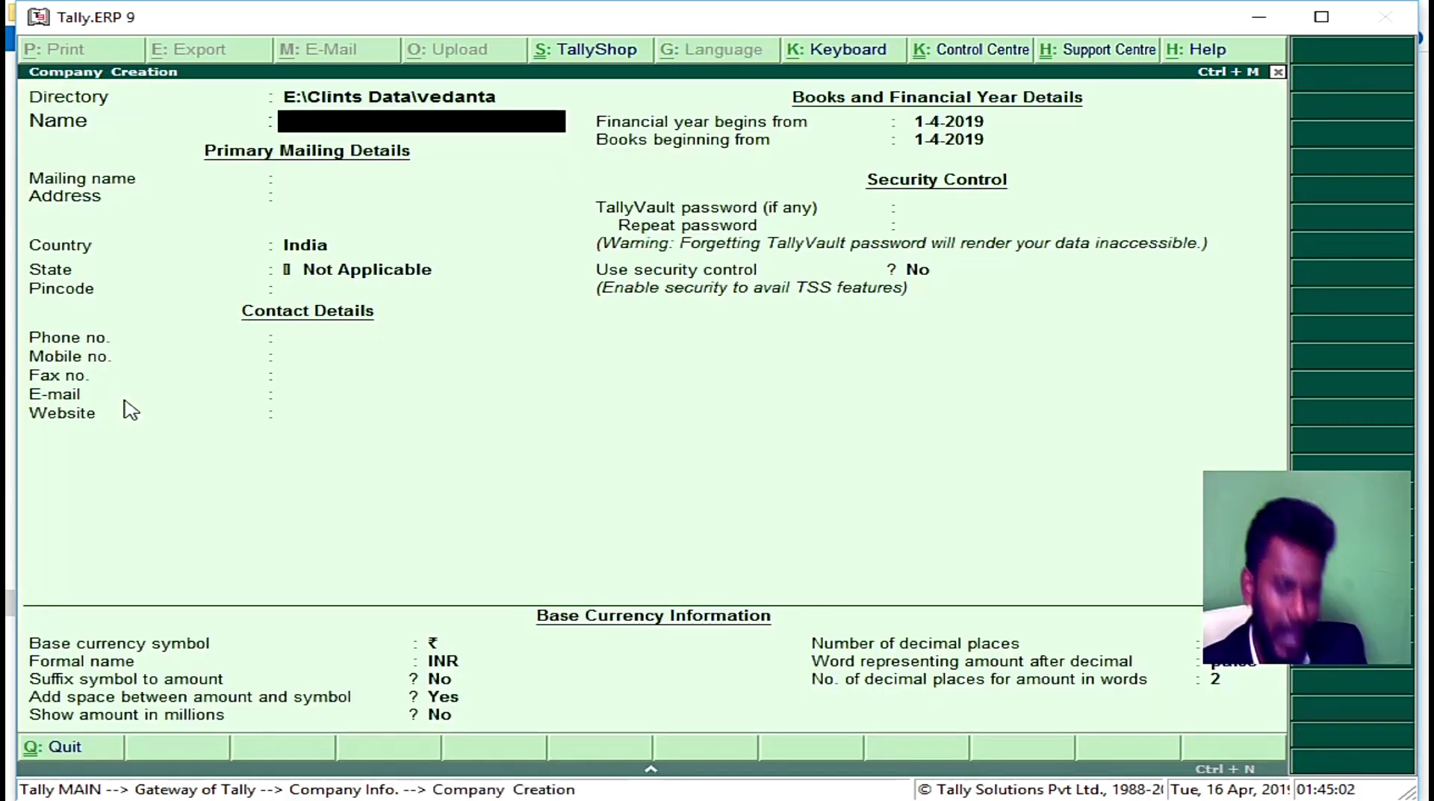
type("Re")
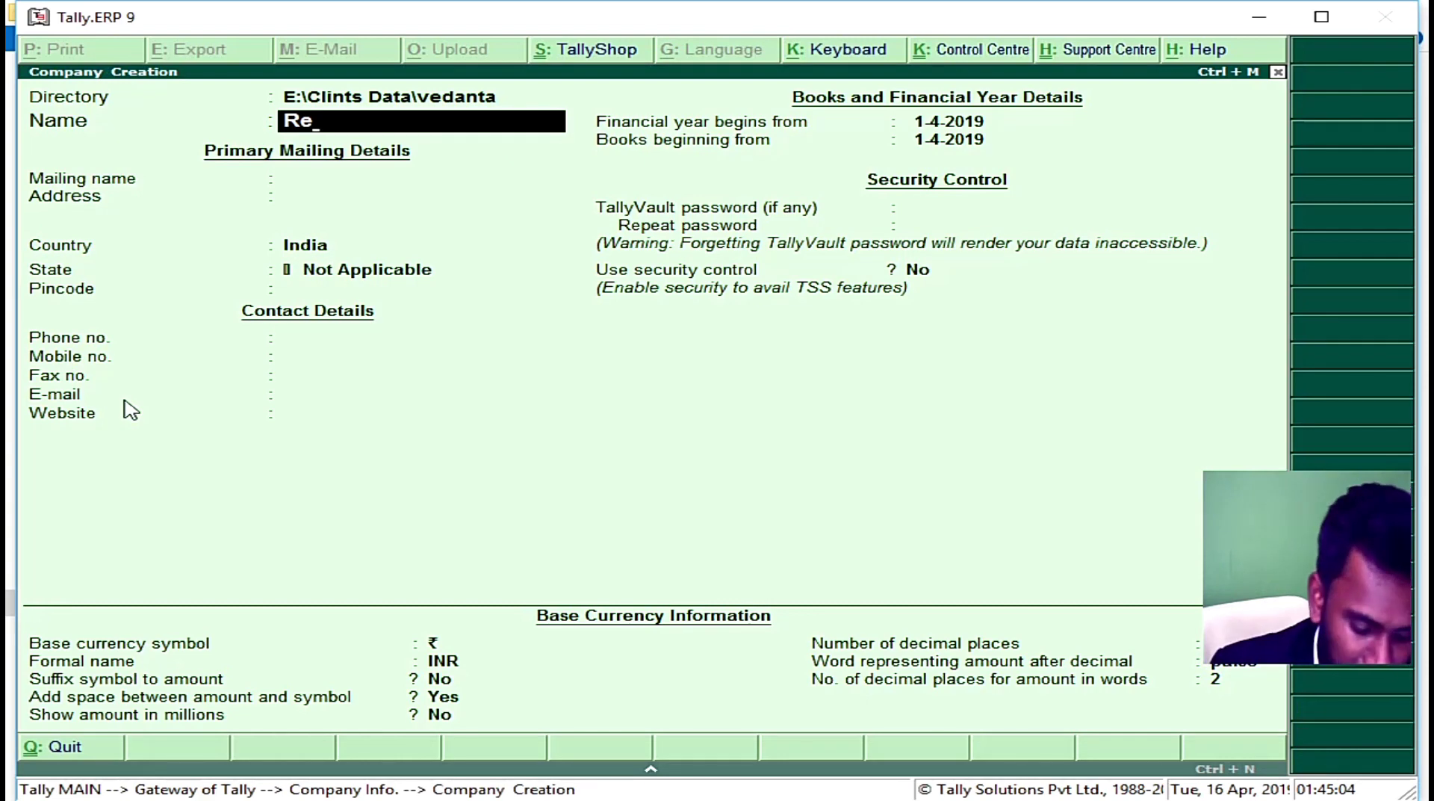
type("liance")
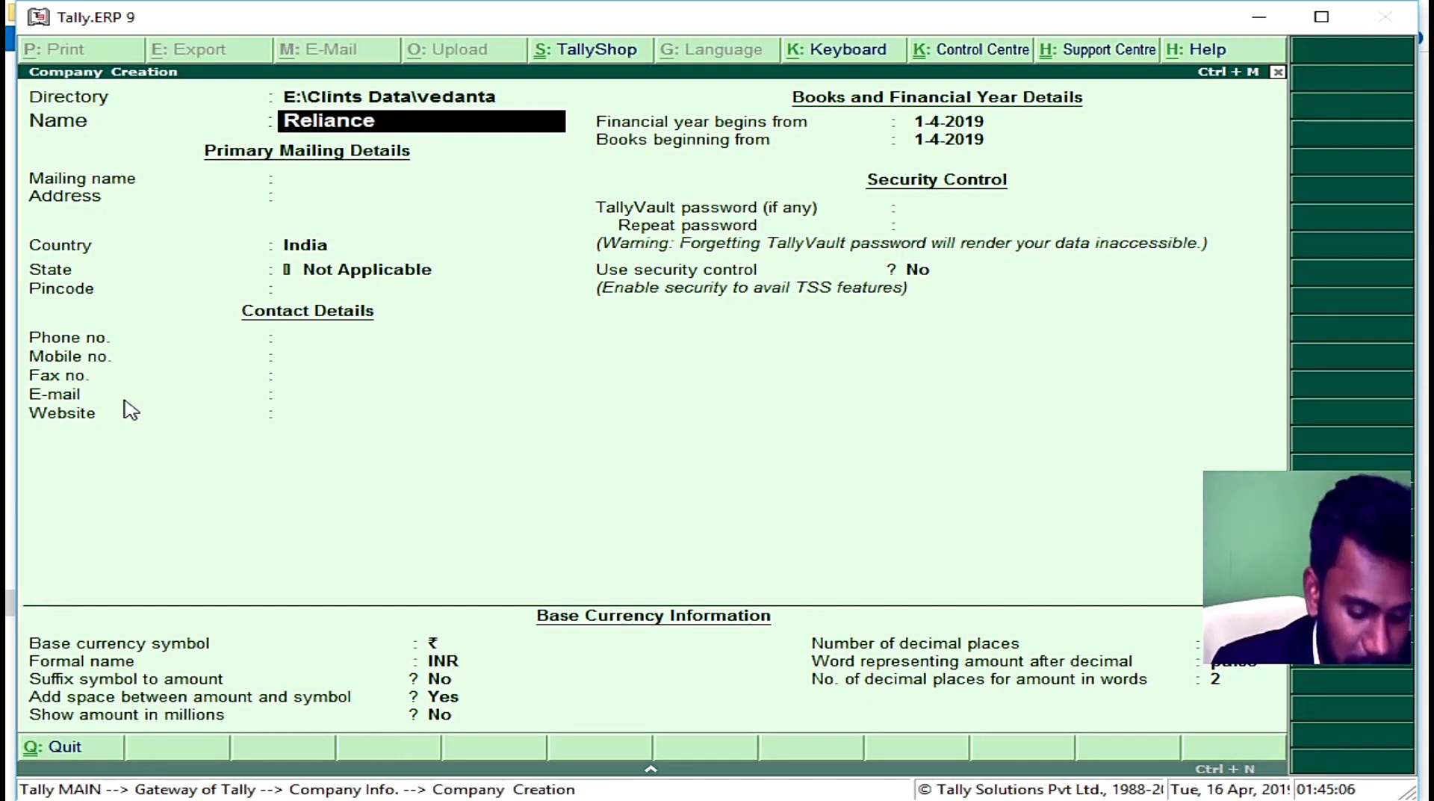
type(" Jio")
key("Return")
key("Return")
key("Return")
key("Return")
key("Return")
key("Return")
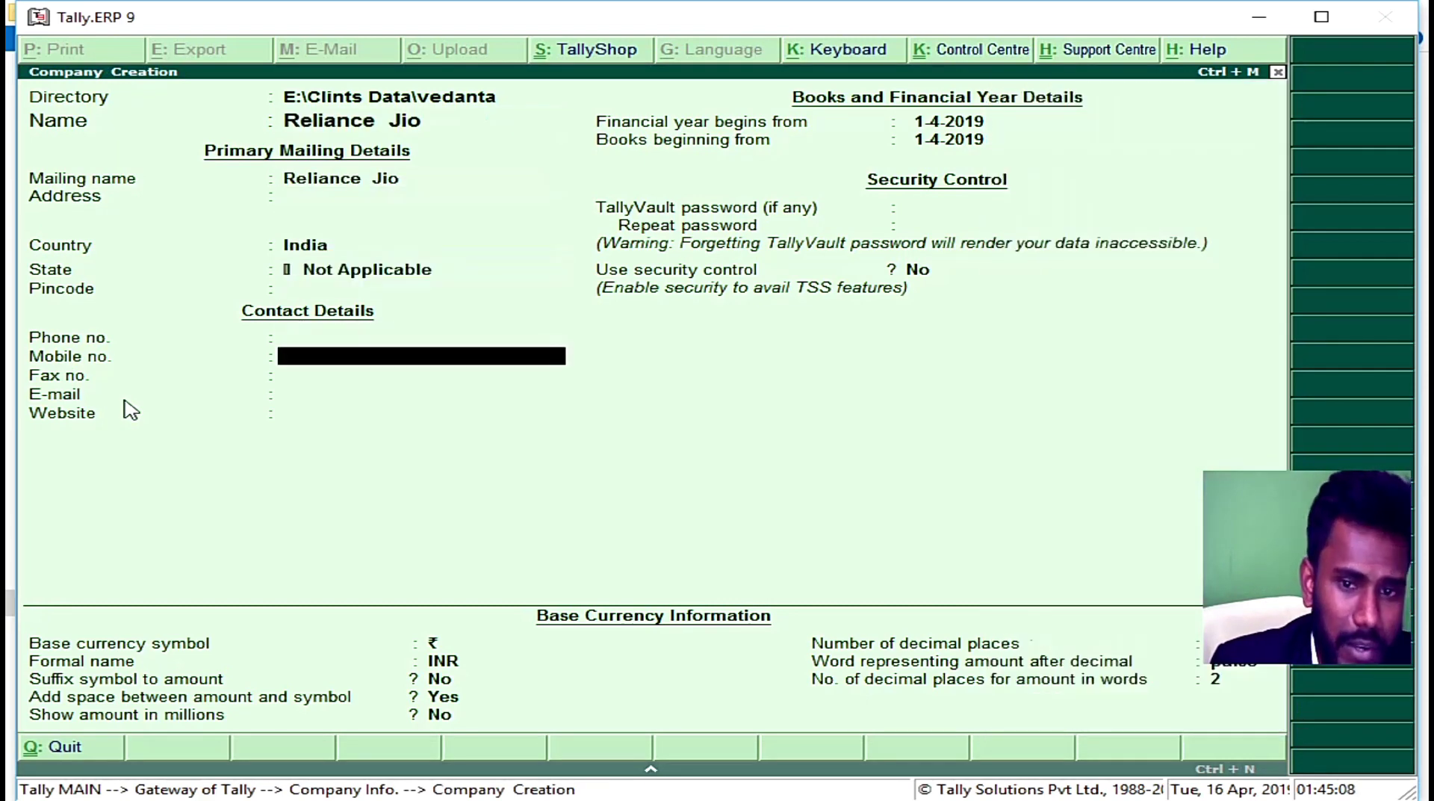
key("Return")
key("Return")
key("Return")
key("Return")
key("Return")
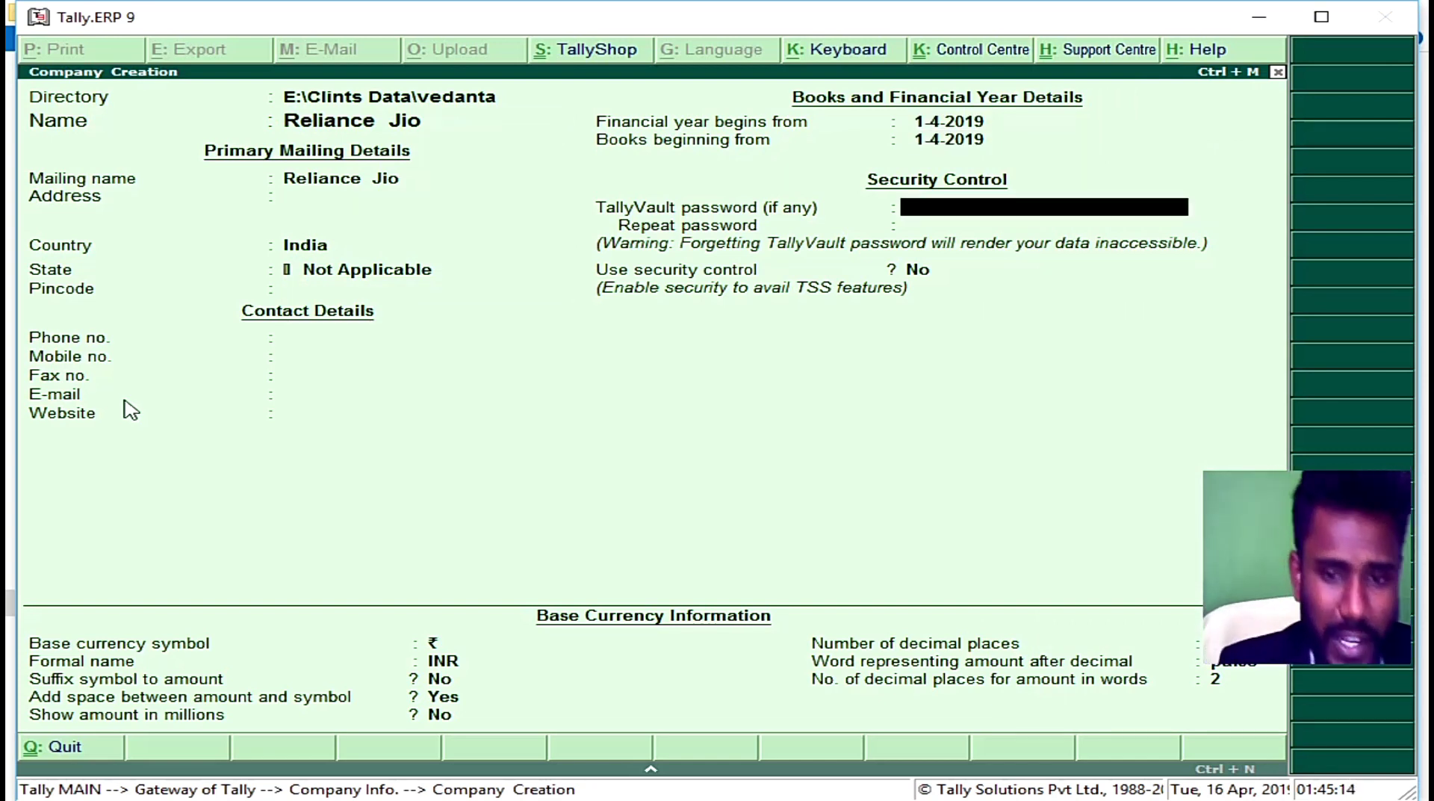
type("**")
key("Return")
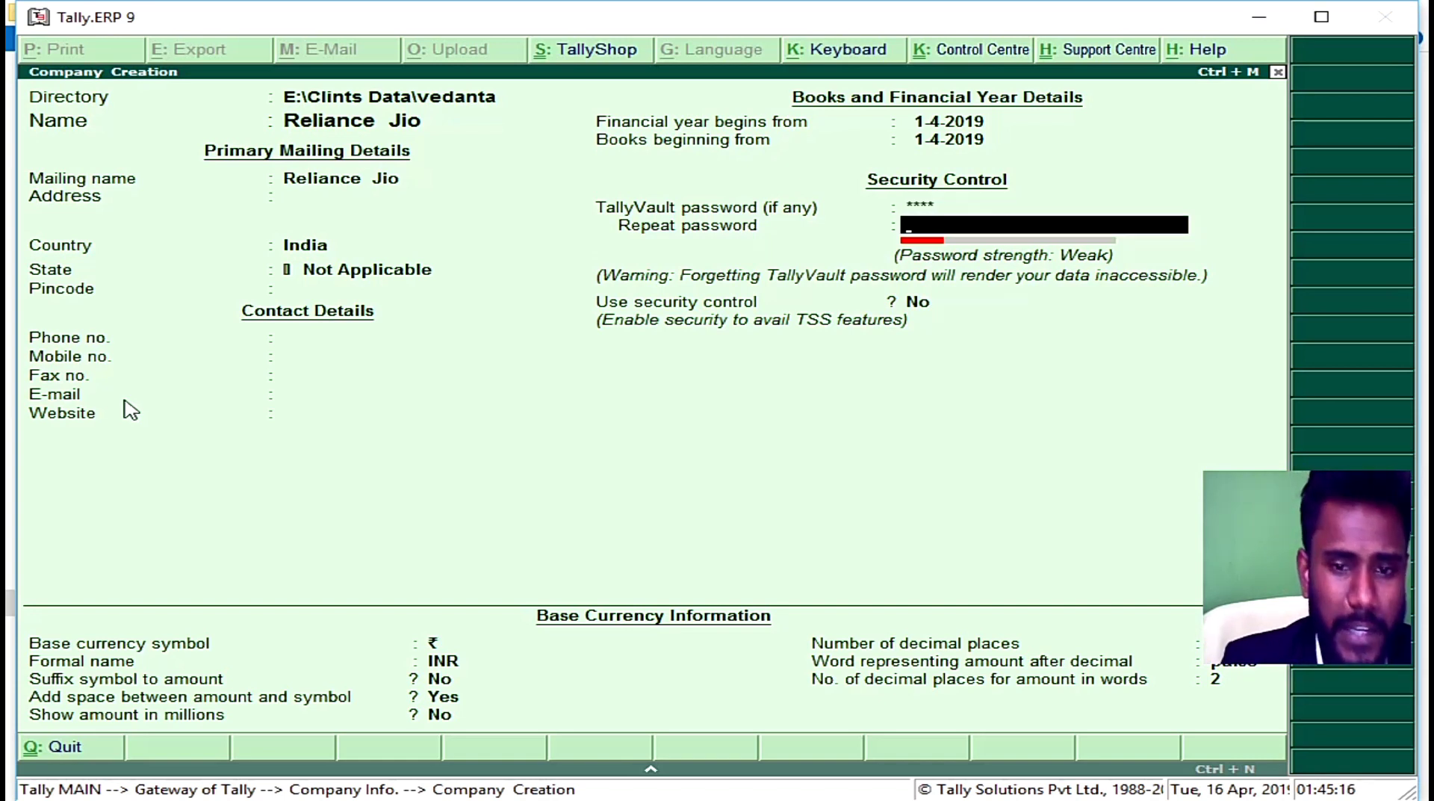
type("****")
key("Return")
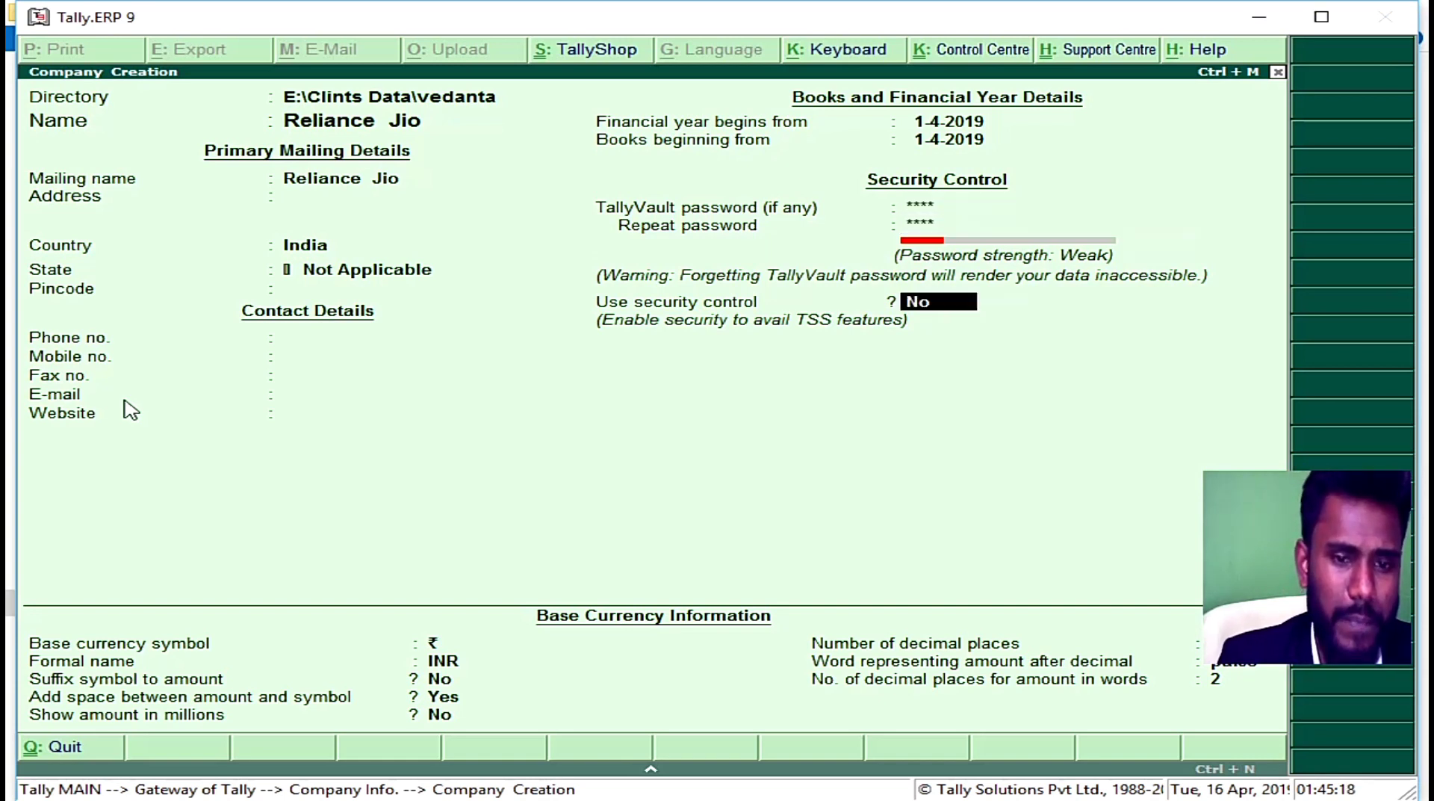
Step: Turn on security control with an administrator name and password, then save the company
type("yes")
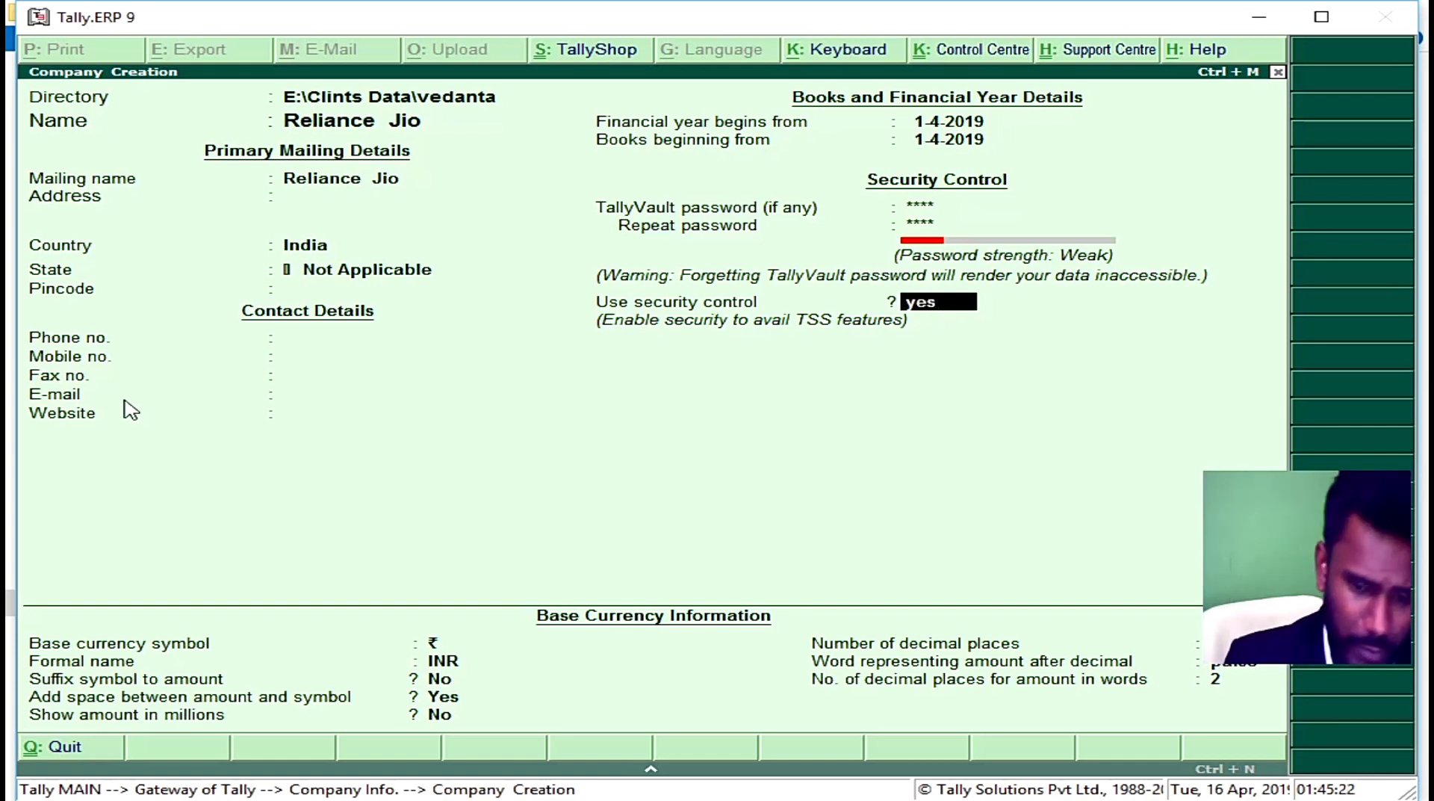
key("Return")
type("ravi")
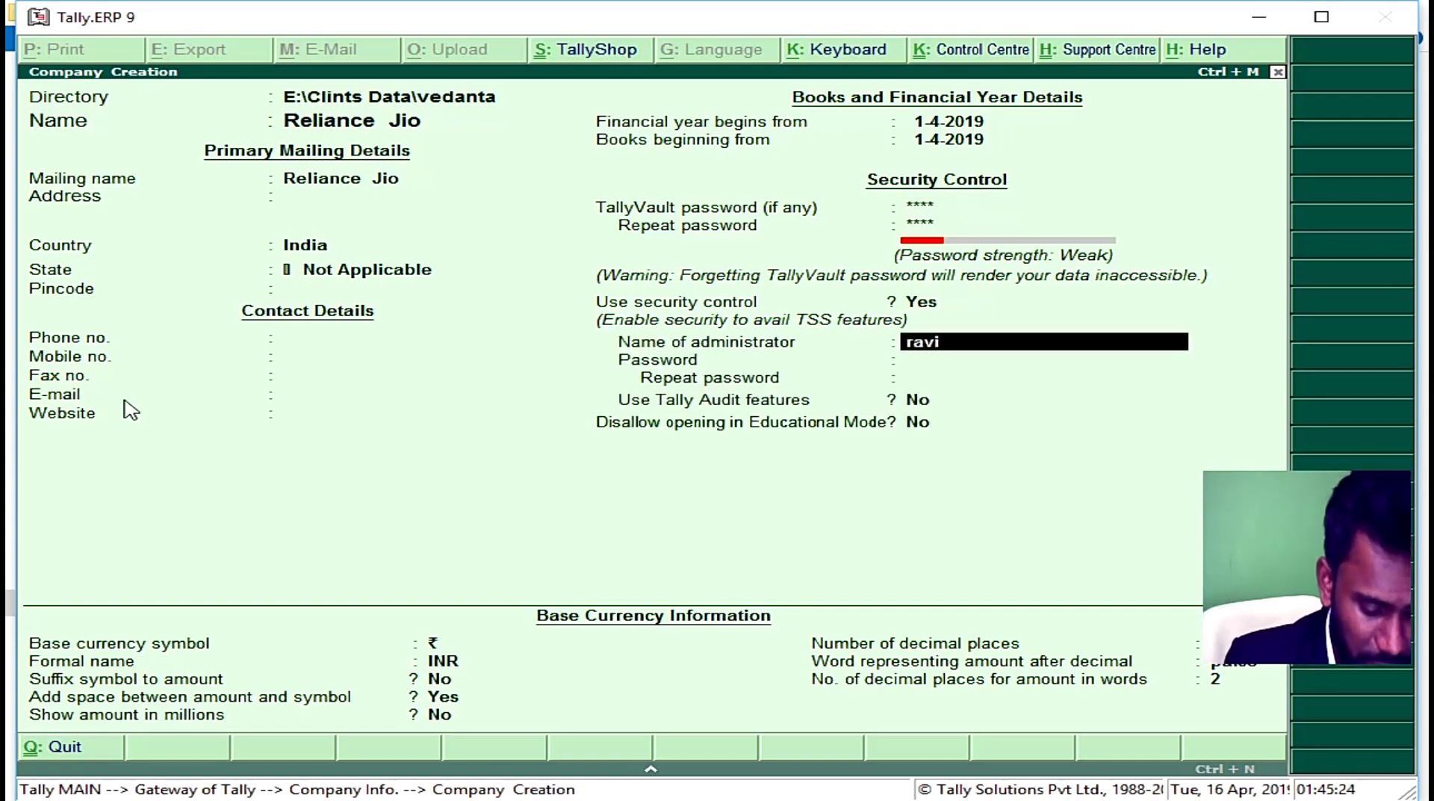
type("telugu")
key("Return")
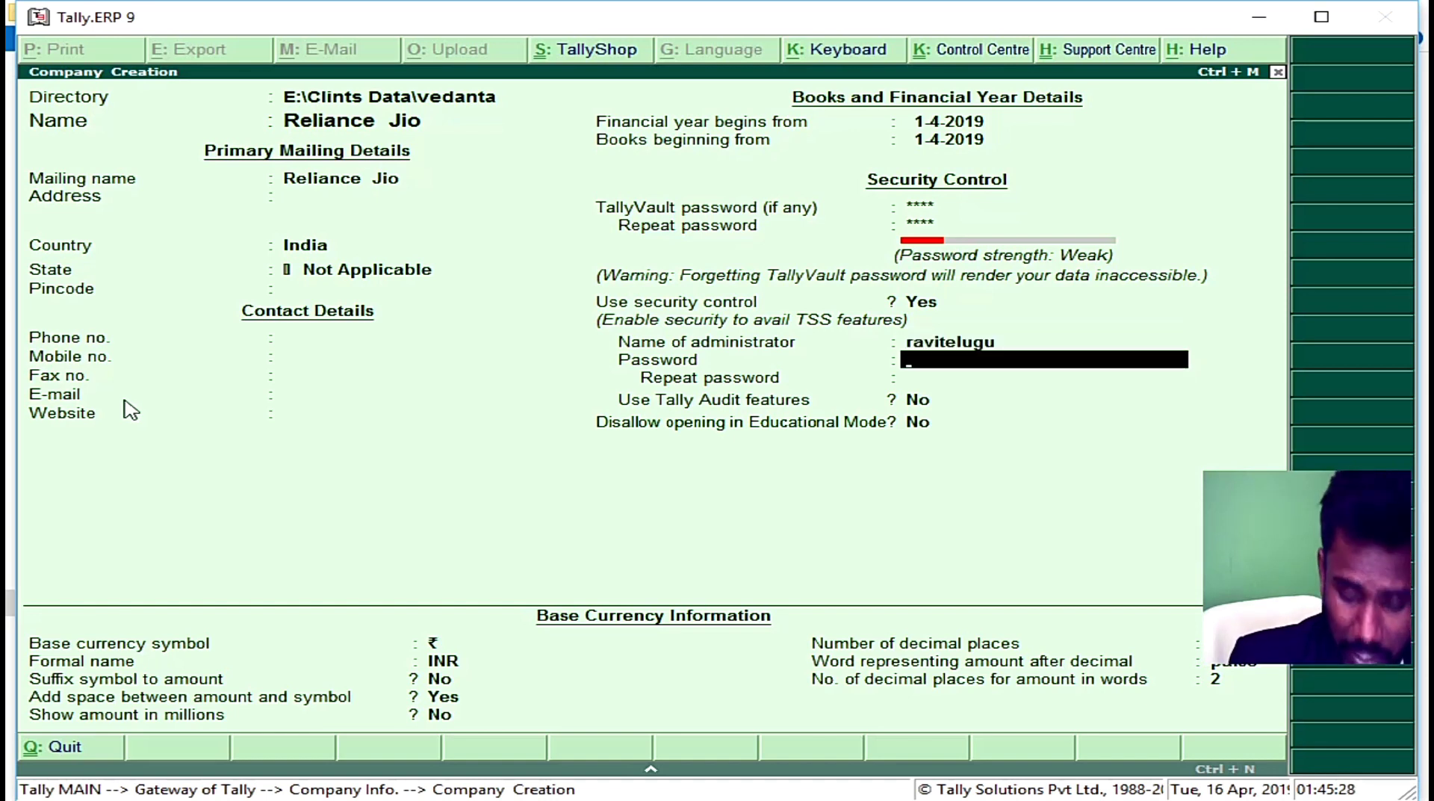
type("**")
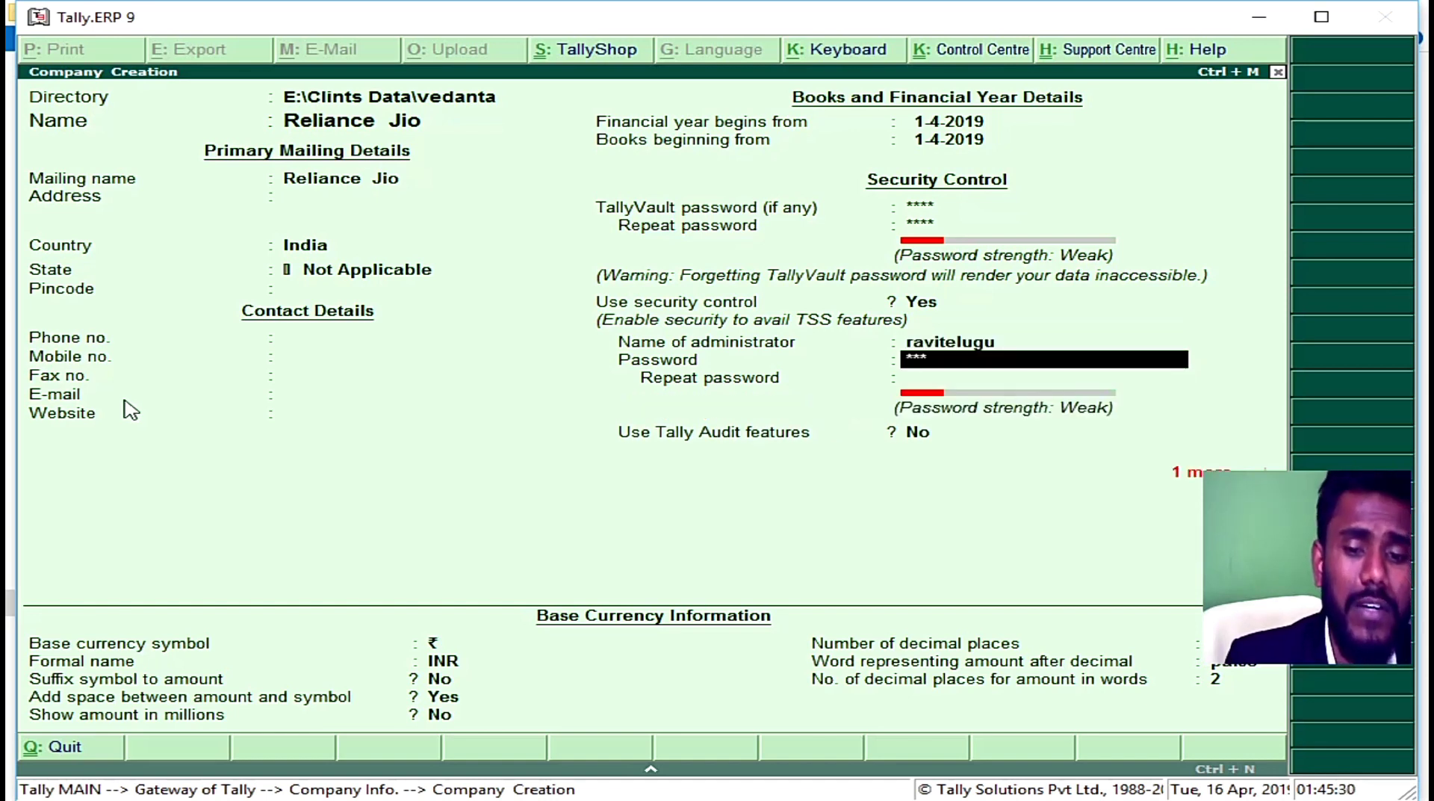
type("*")
key("Return")
type("**")
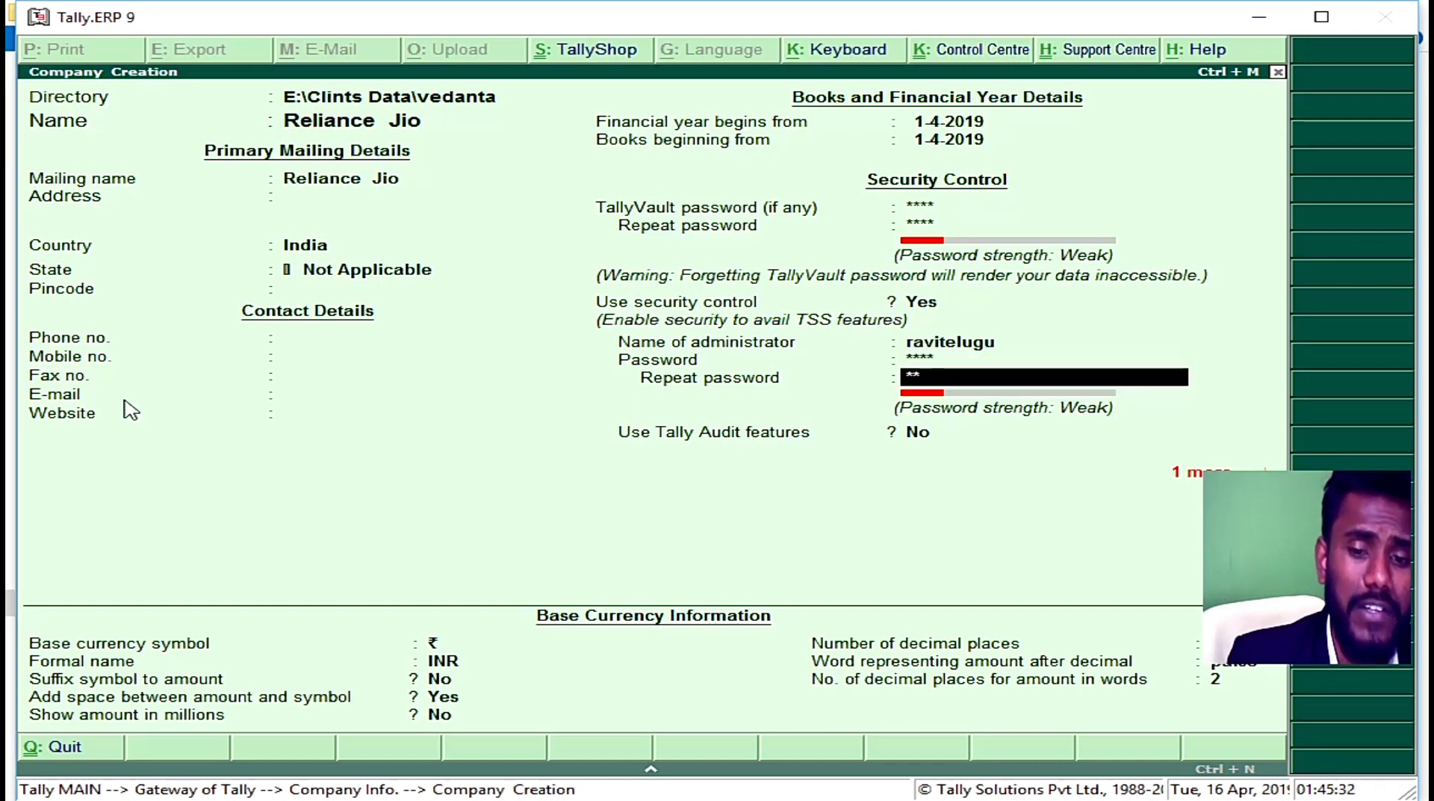
type("**")
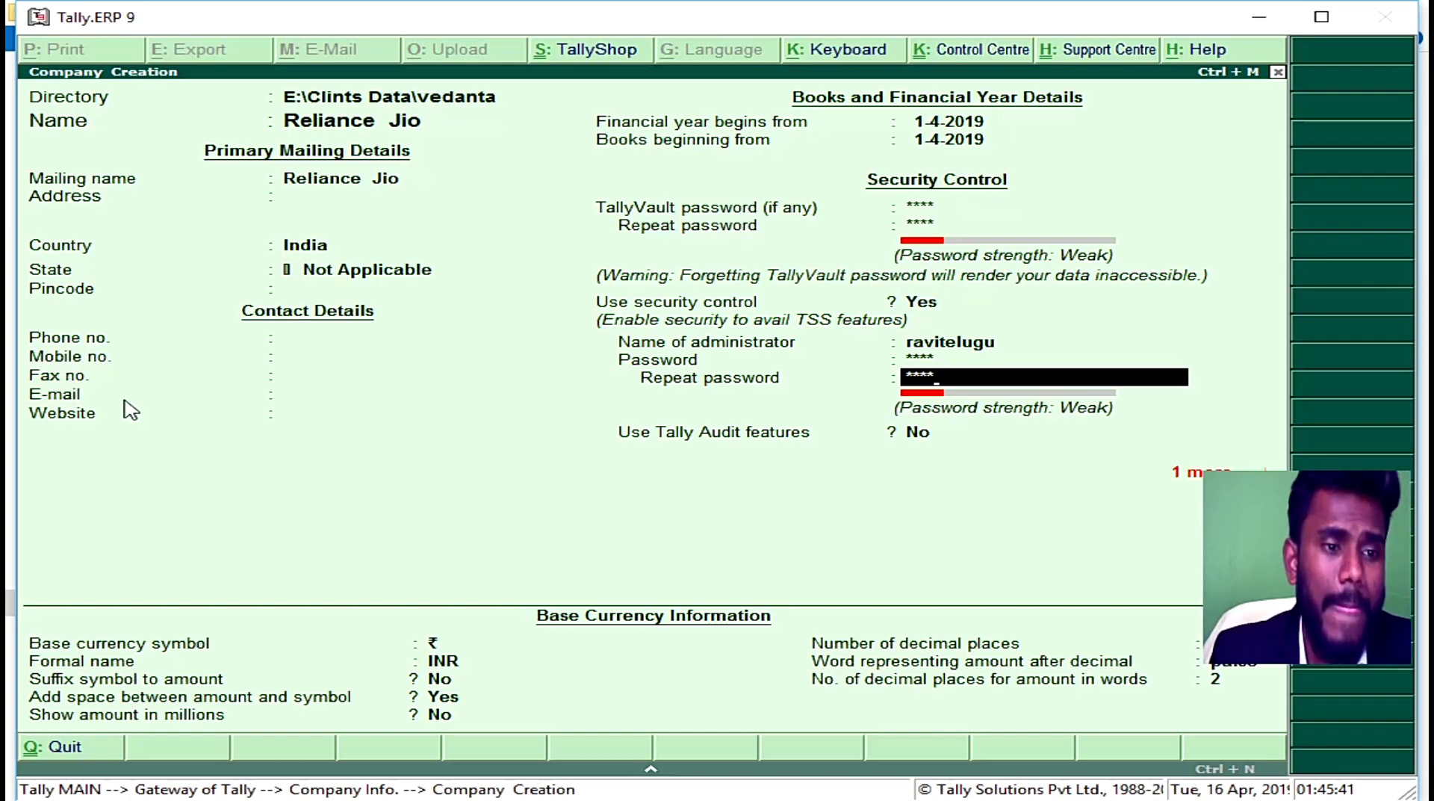
key("ctrl+a")
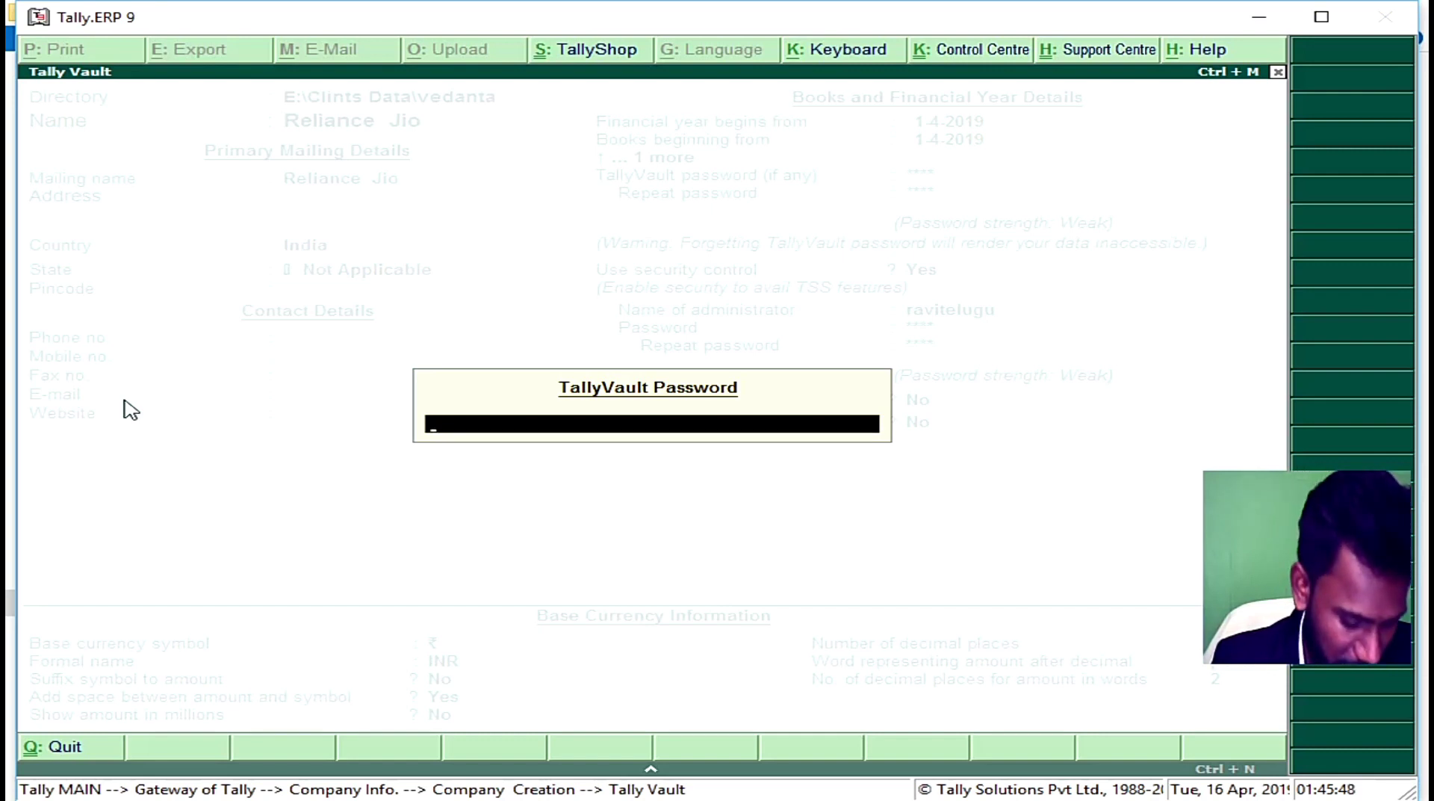
Step: Enter the TallyVault password to unlock Reliance Jio
type("***")
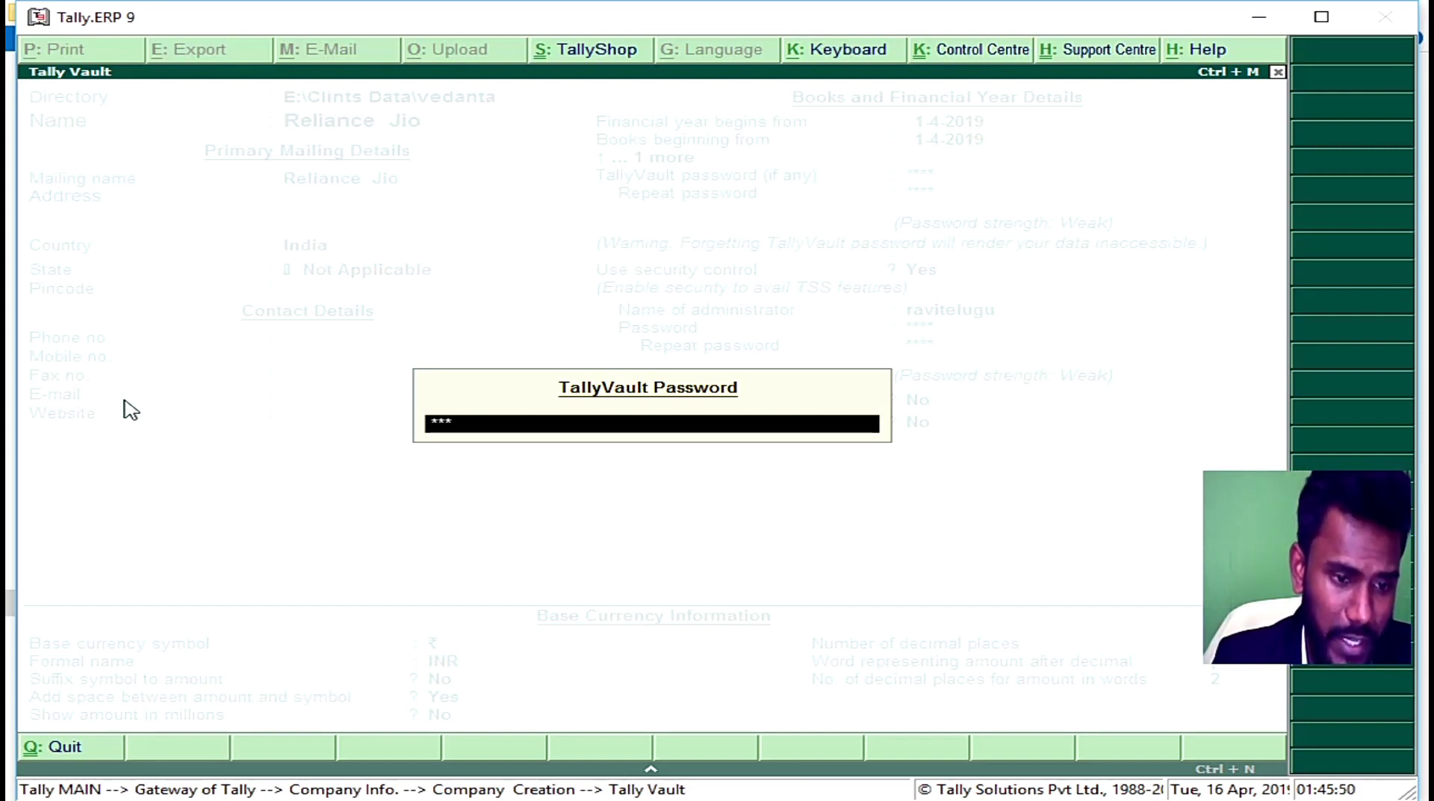
type("*")
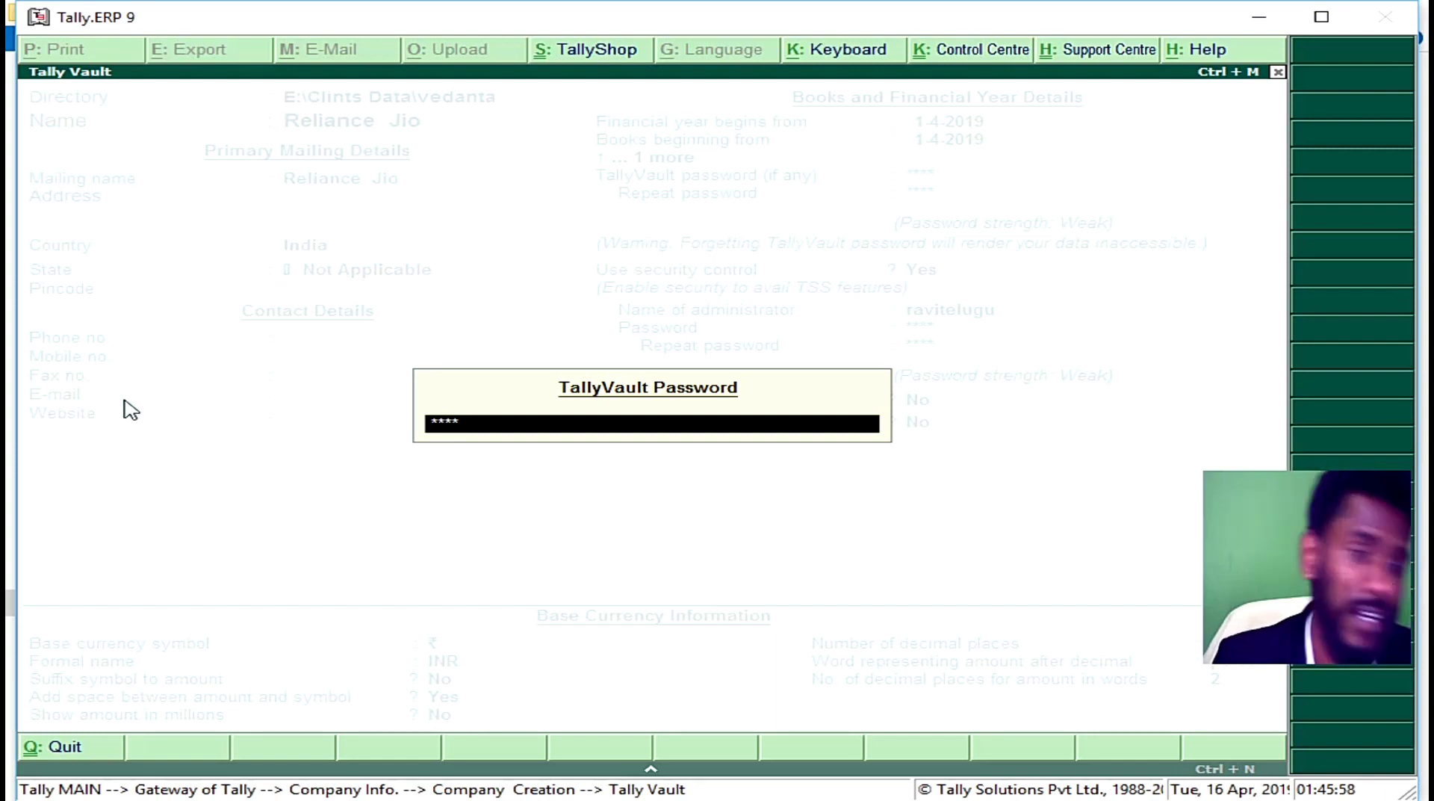
key("Return")
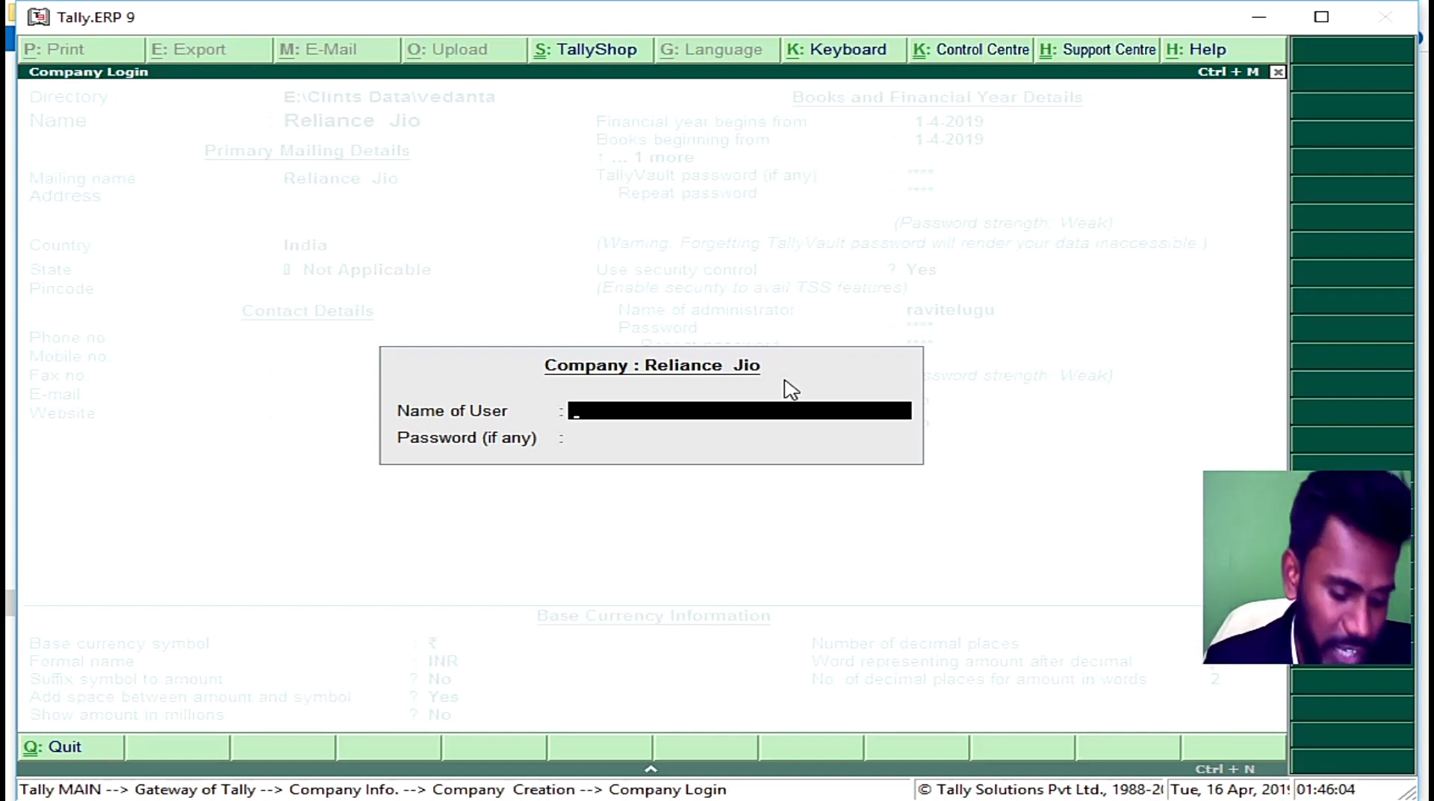
Step: Log into Reliance Jio with the administrator user name and password
type("ravi")
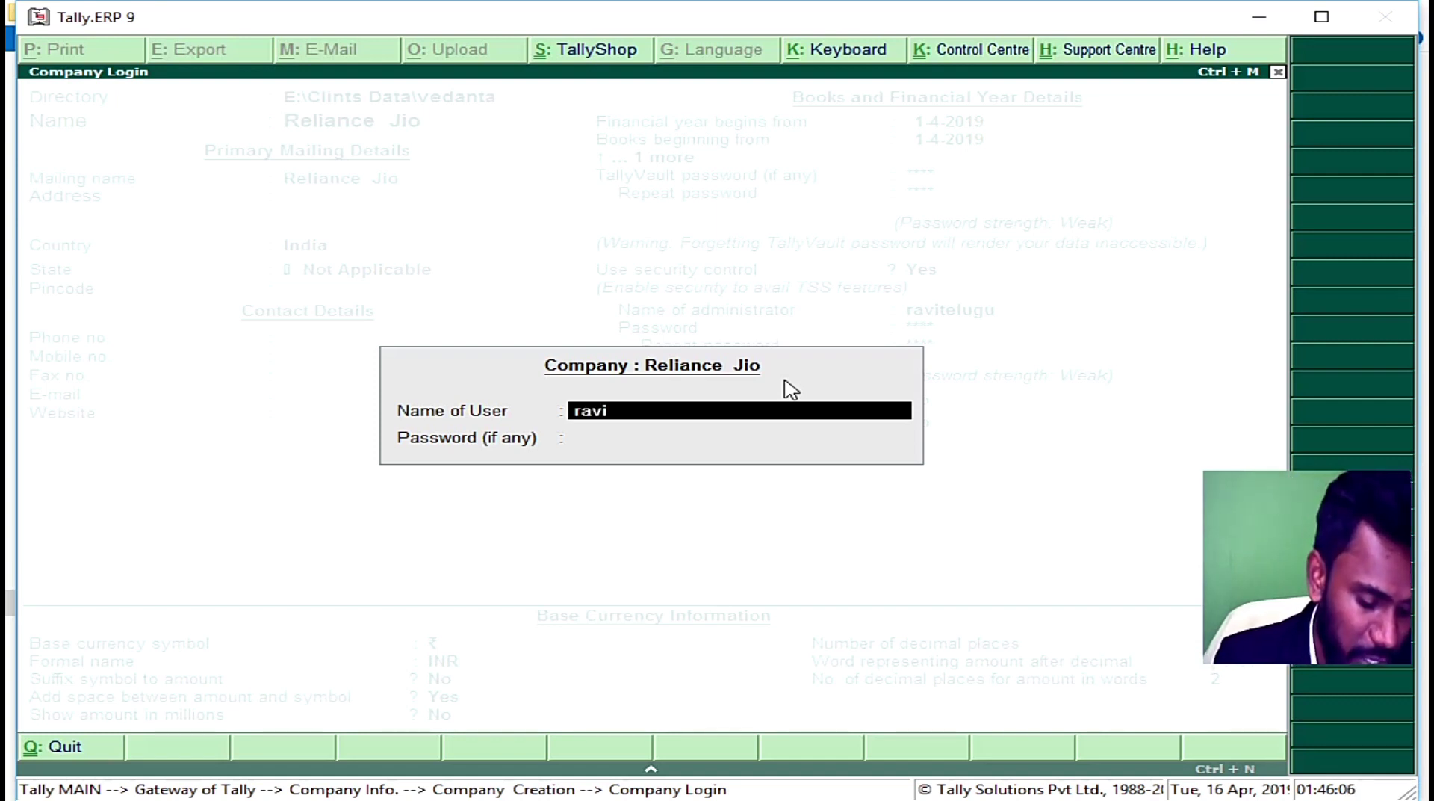
type("telugu")
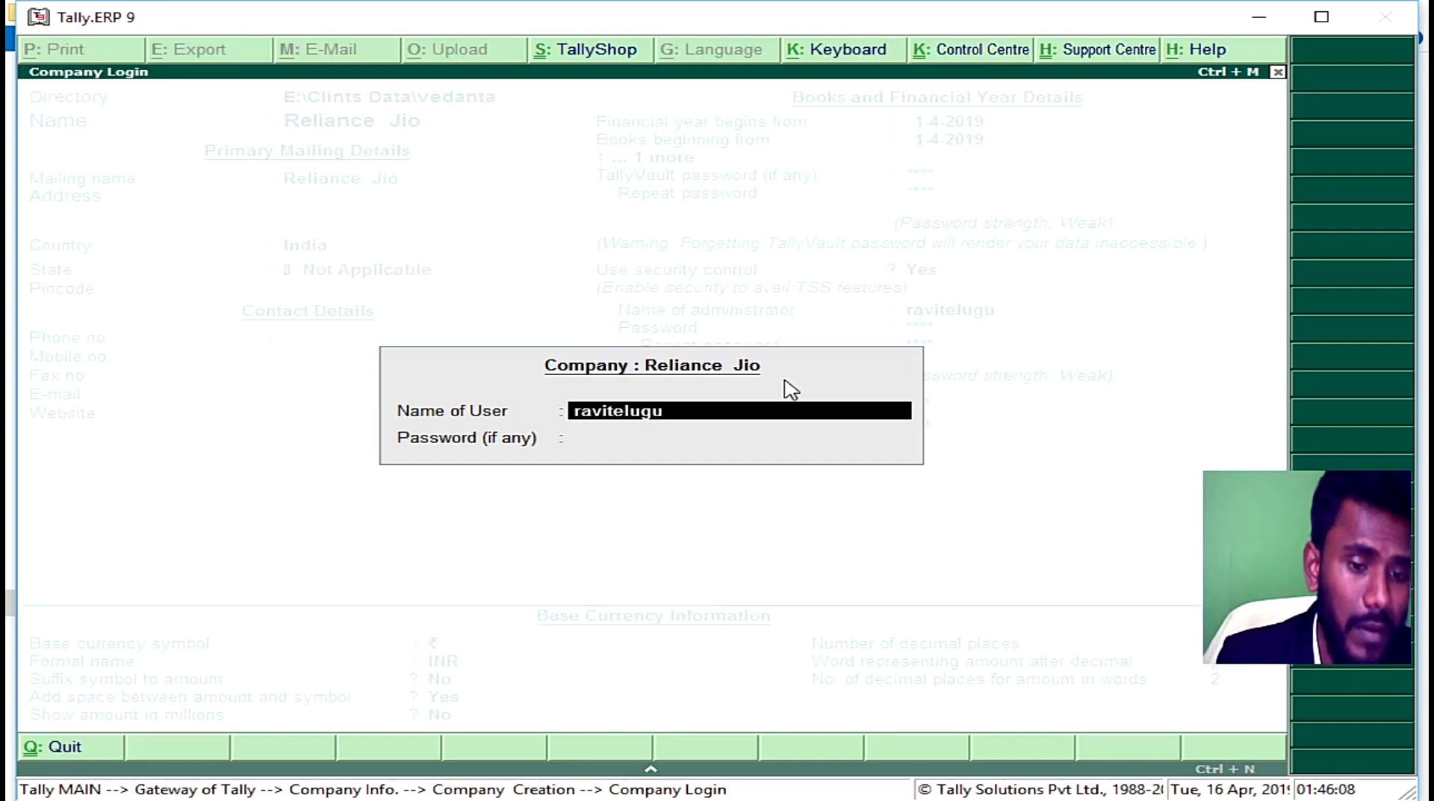
key("Return")
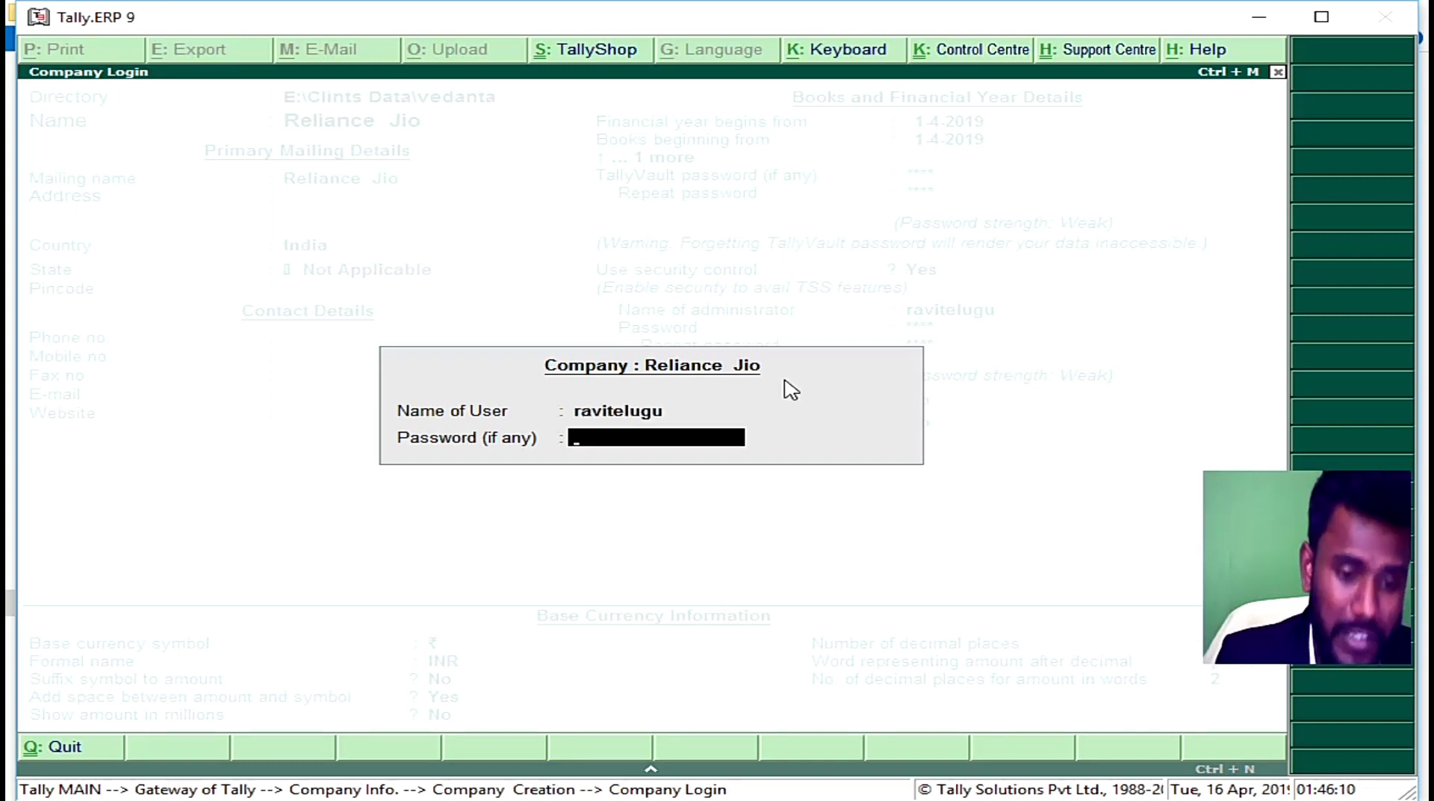
type("***")
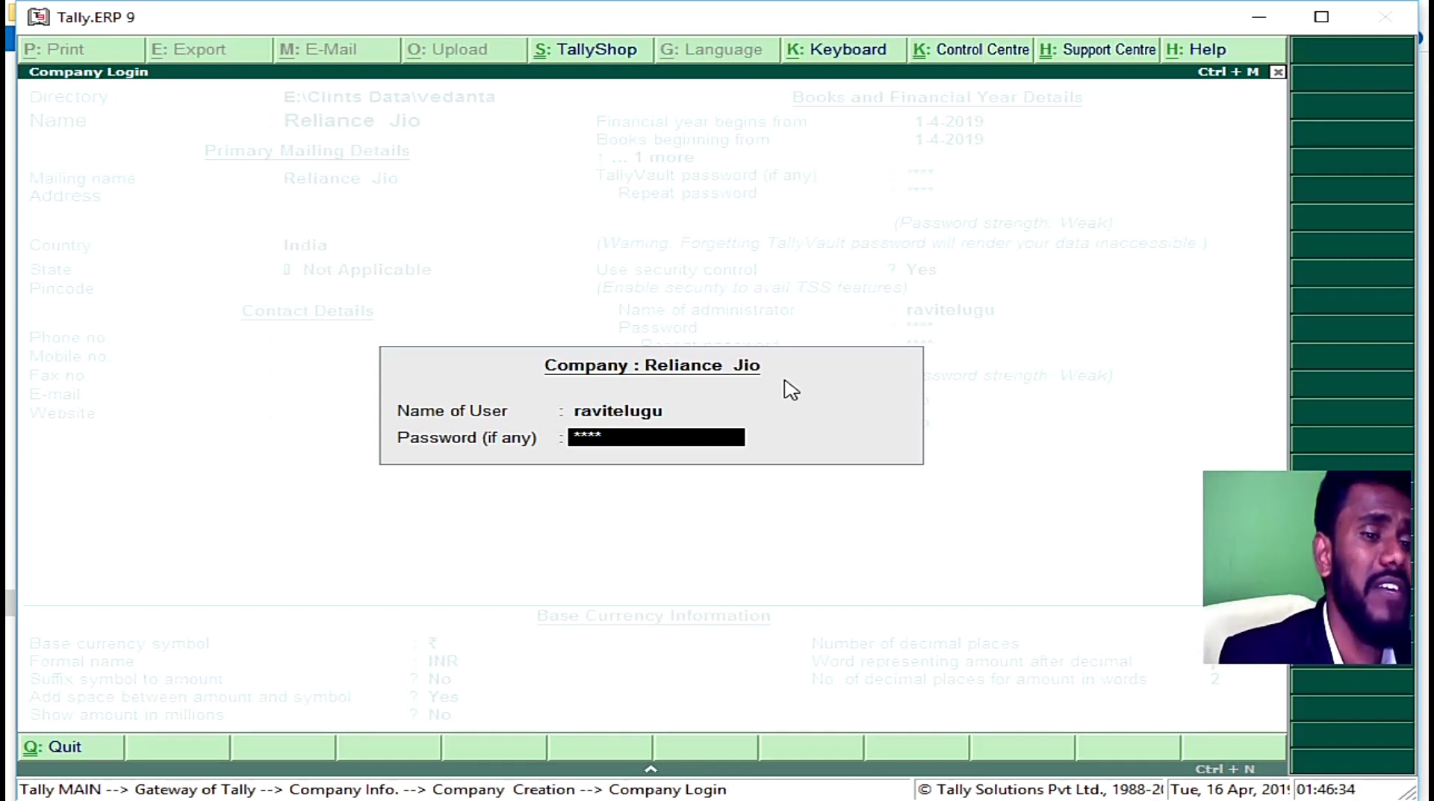
key("Return")
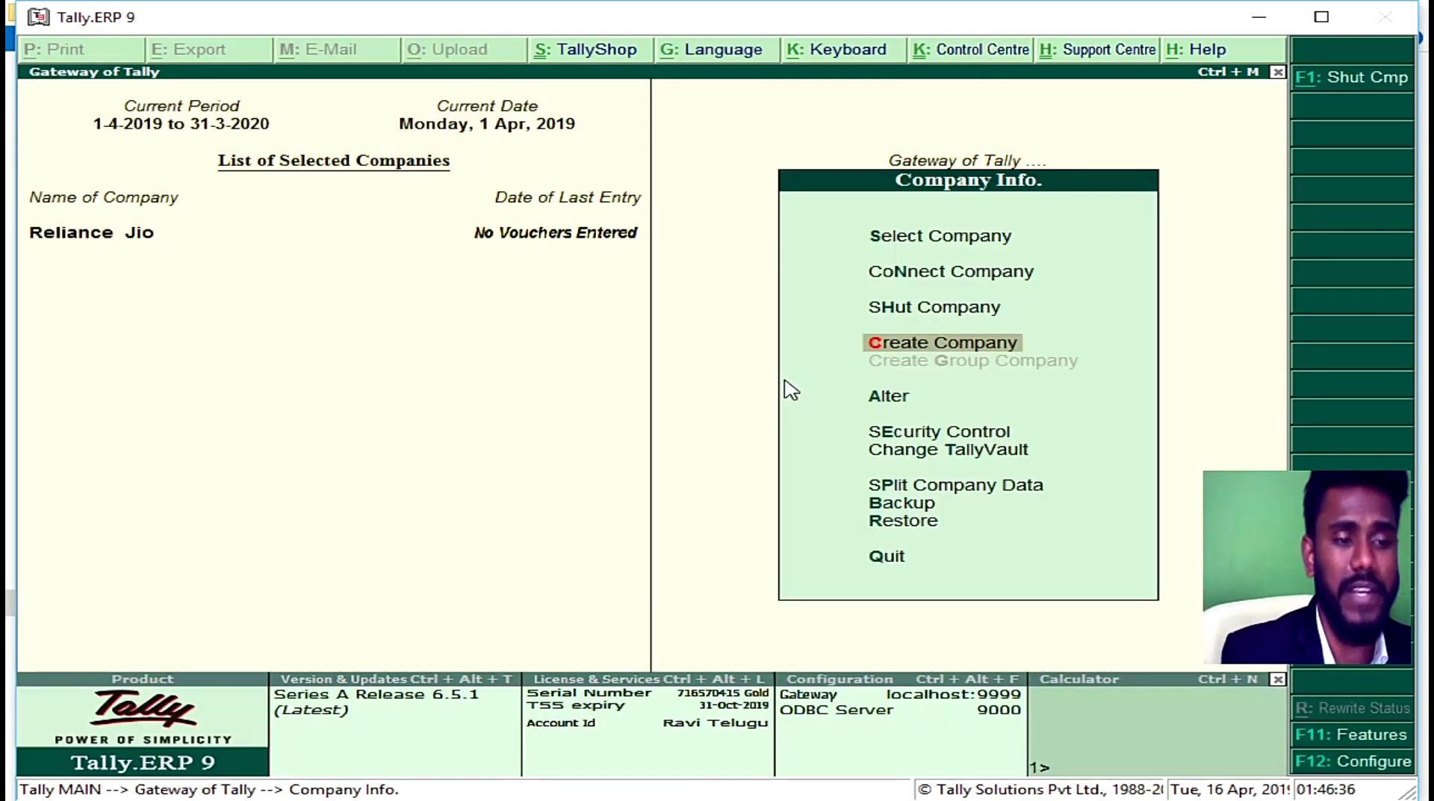